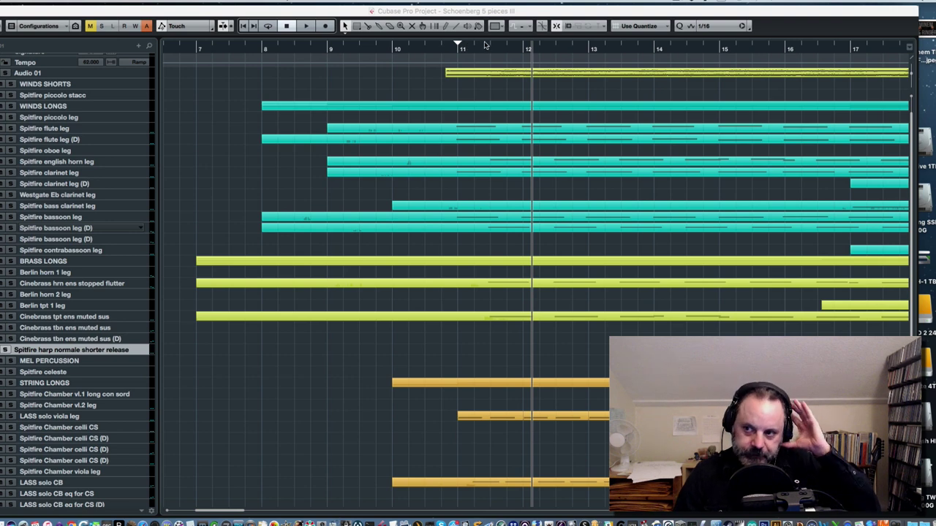
# Audition the Spitfire clarinet leg and first bassoon leg (D) parts soloed together in the Key Editor from just before bar 11, and close it
pyautogui.moveTo(234, 515); pyautogui.dragTo(239, 516)
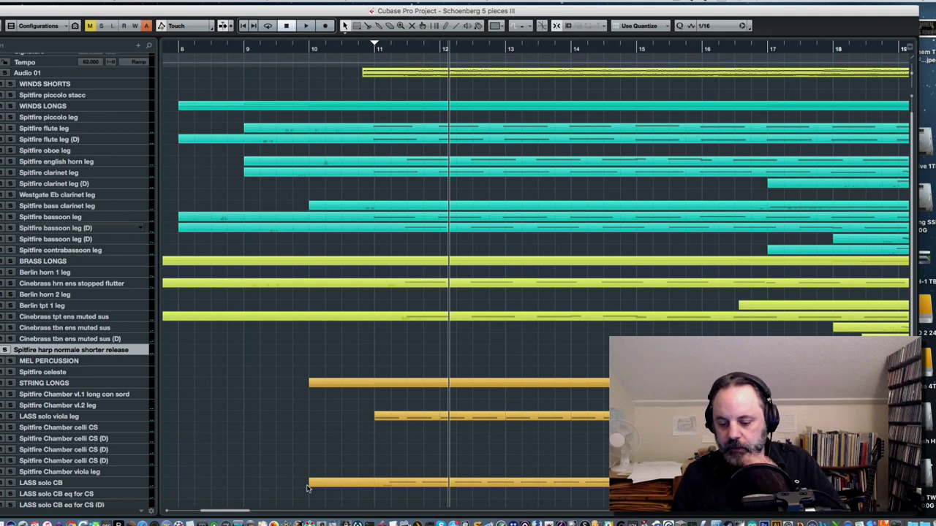
pyautogui.click(421, 484)
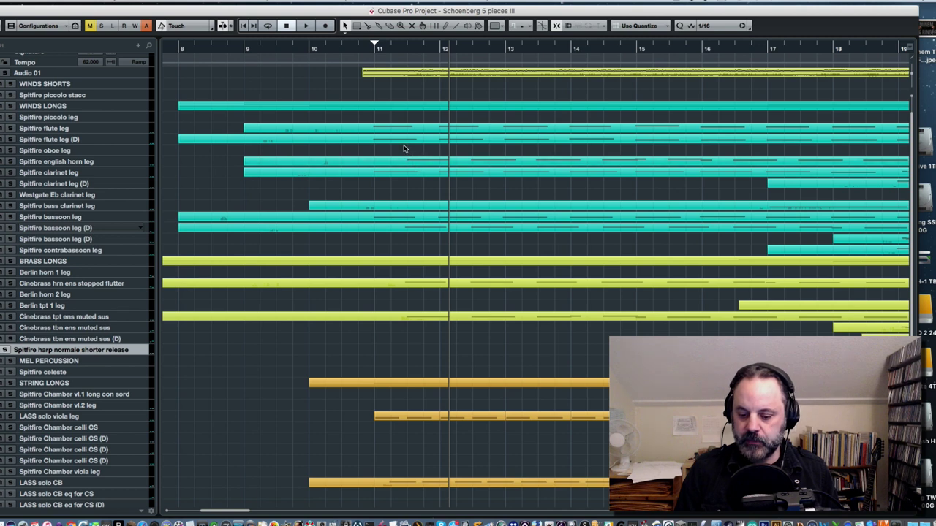
pyautogui.click(348, 76)
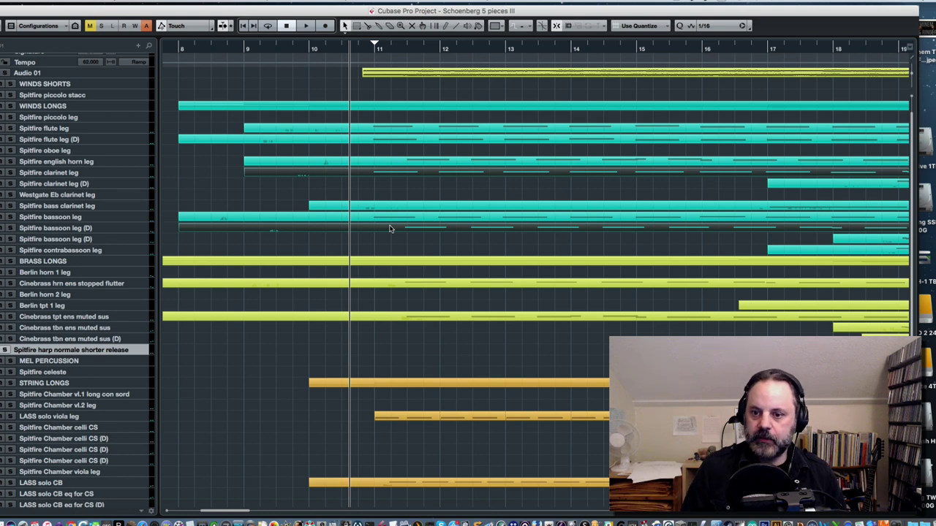
pyautogui.doubleClick(381, 170)
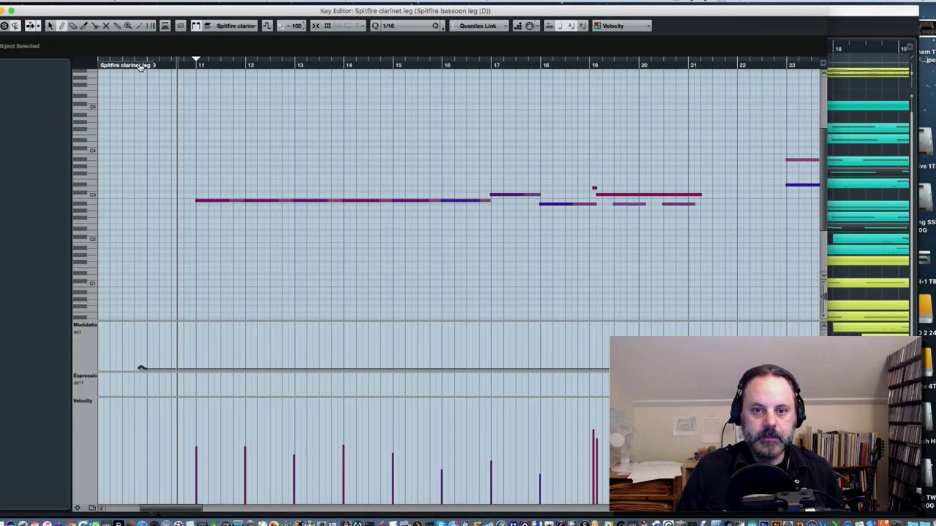
pyautogui.click(5, 26)
pyautogui.press('space')
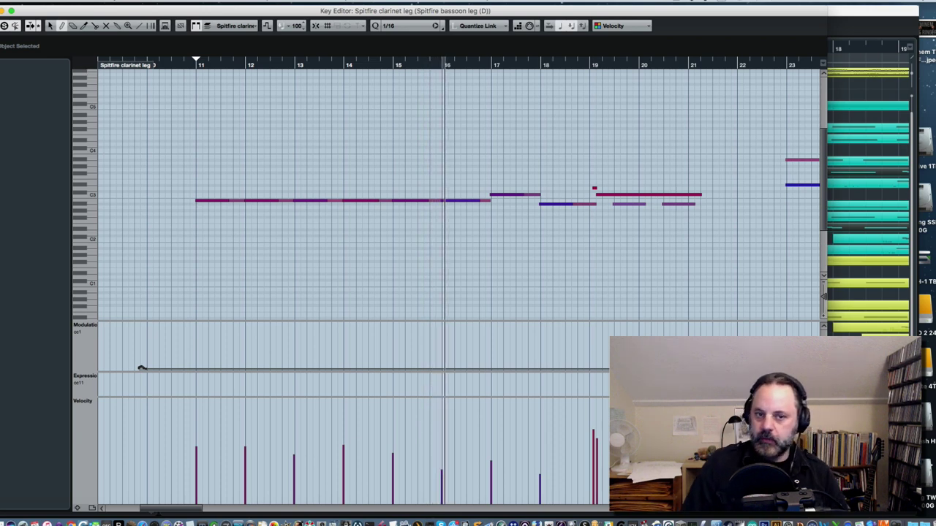
pyautogui.press('super+w')
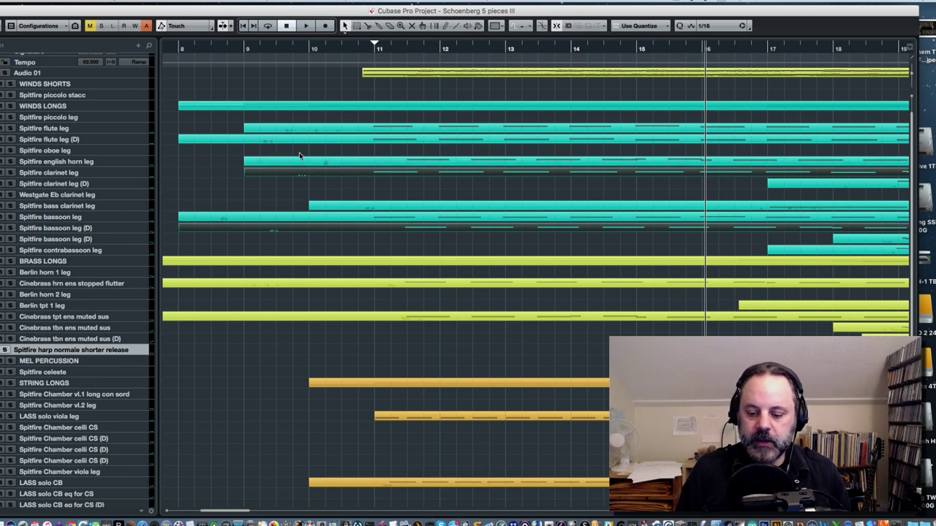
# Open the Spitfire bassoon leg and Cinebrass hrn ens stopped flutter parts together in the Key Editor, play them from before bar 11, and close it
pyautogui.click(363, 217)
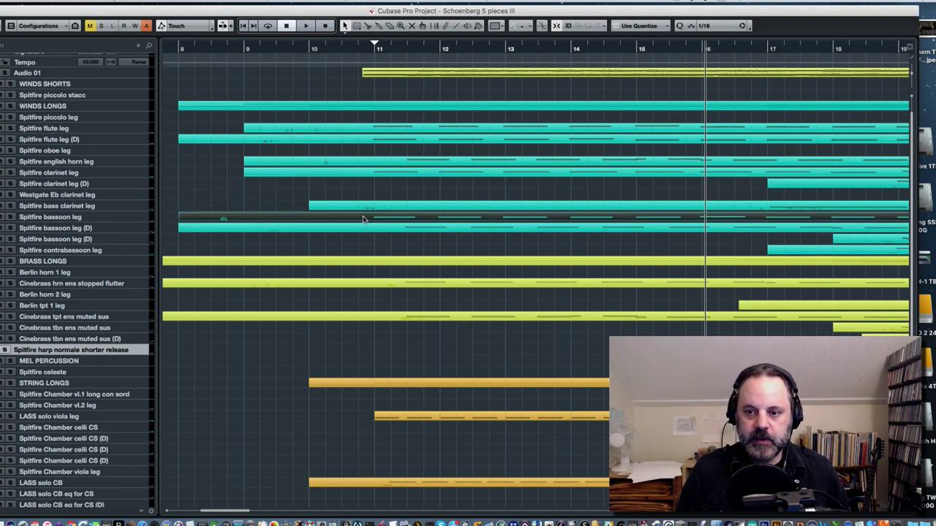
pyautogui.keyDown('shift'); pyautogui.click(343, 283); pyautogui.keyUp('shift')
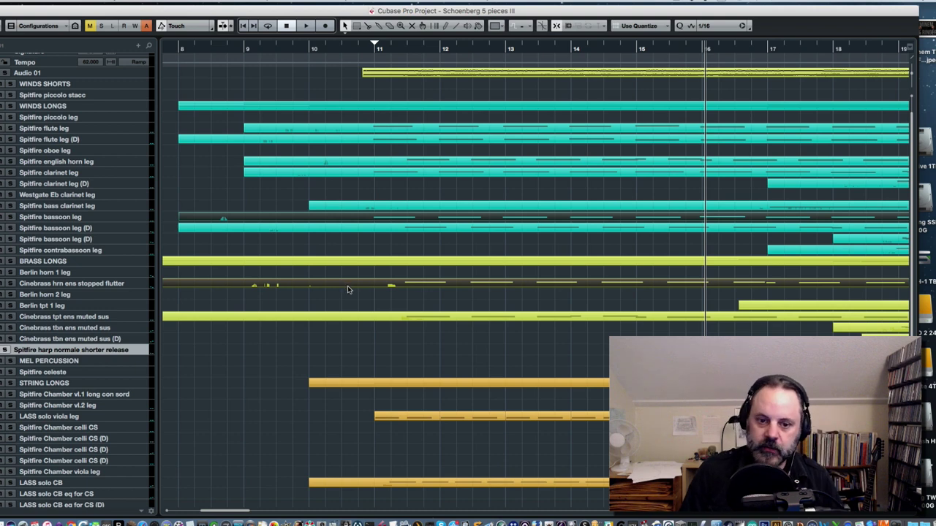
pyautogui.doubleClick(348, 290)
pyautogui.click(229, 66)
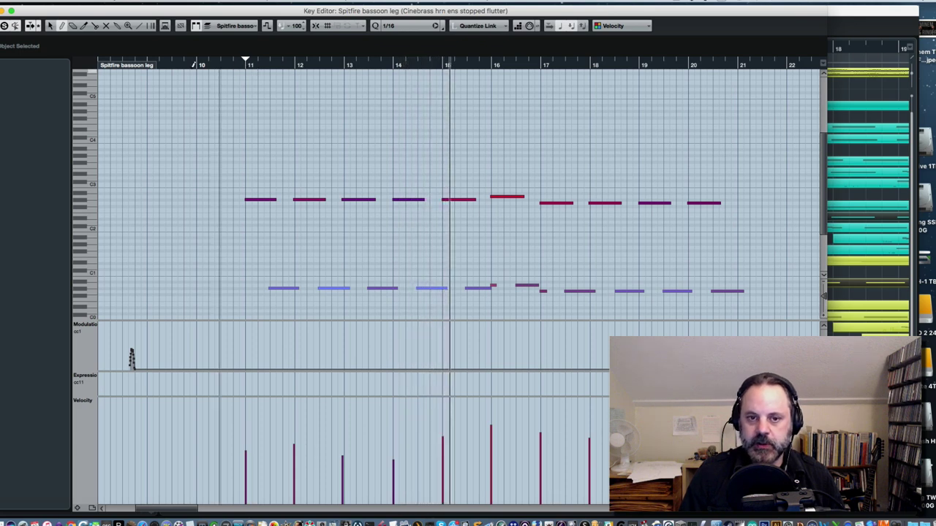
pyautogui.click(8, 10)
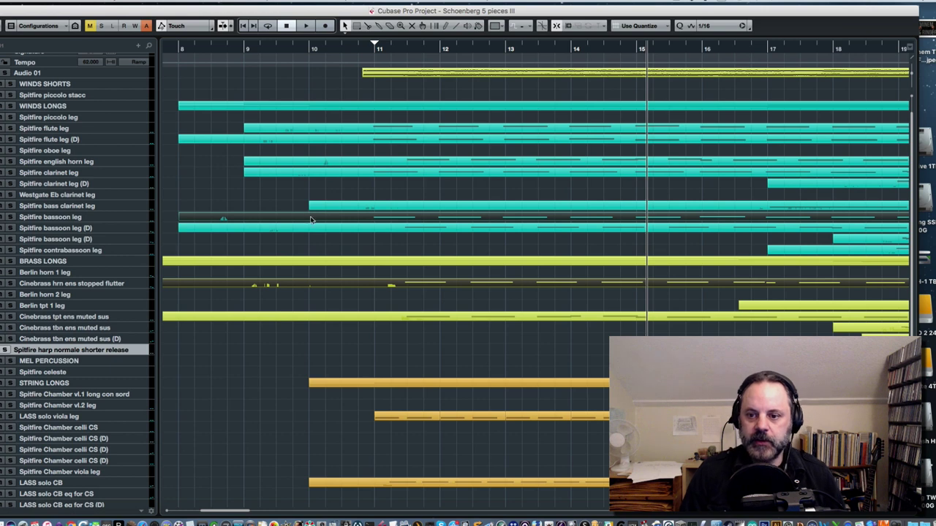
# Play the clarinet, both bassoon and stopped flutter horn parts together in the Key Editor, and return to the project
pyautogui.click(391, 229)
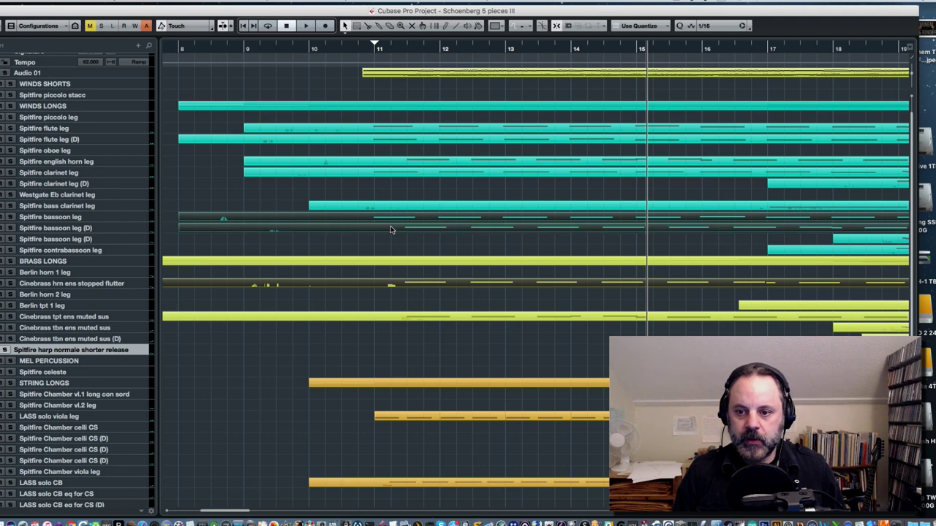
pyautogui.click(380, 174)
pyautogui.doubleClick(380, 174)
pyautogui.press('space')
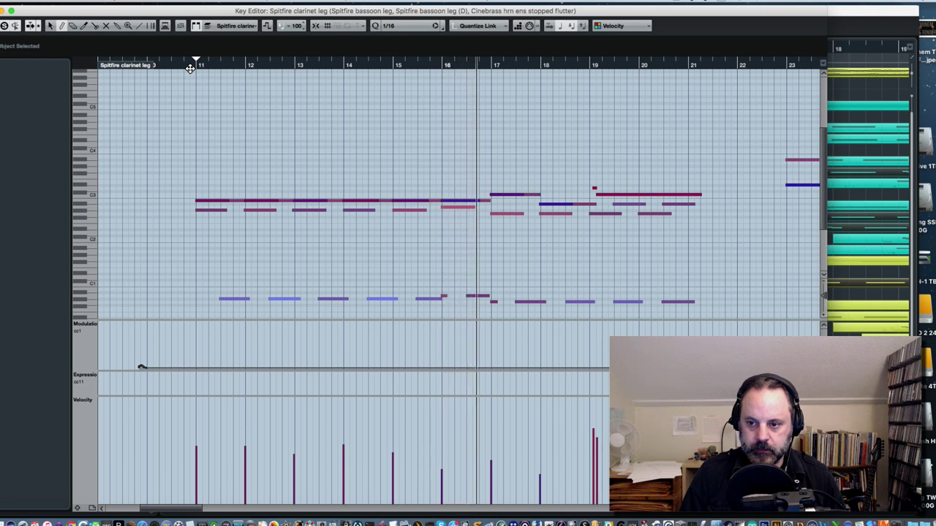
pyautogui.press('space')
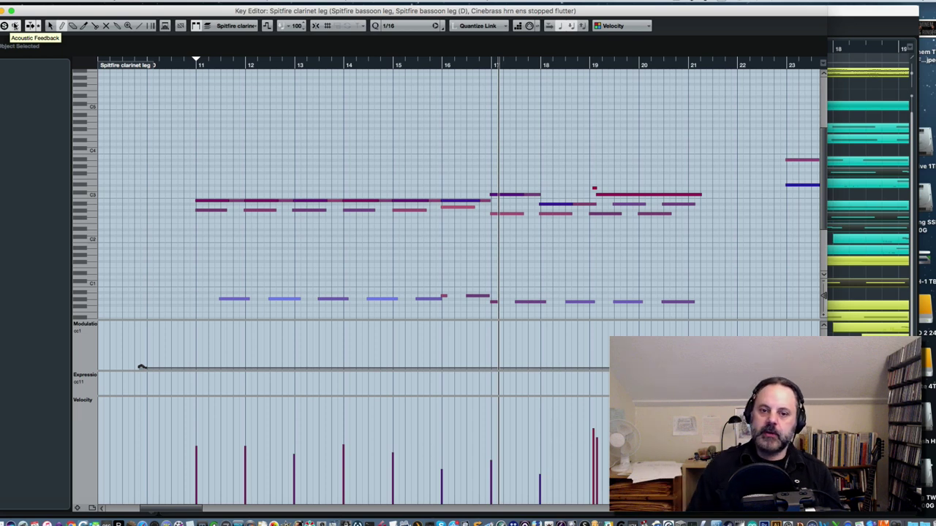
pyautogui.press('Escape')
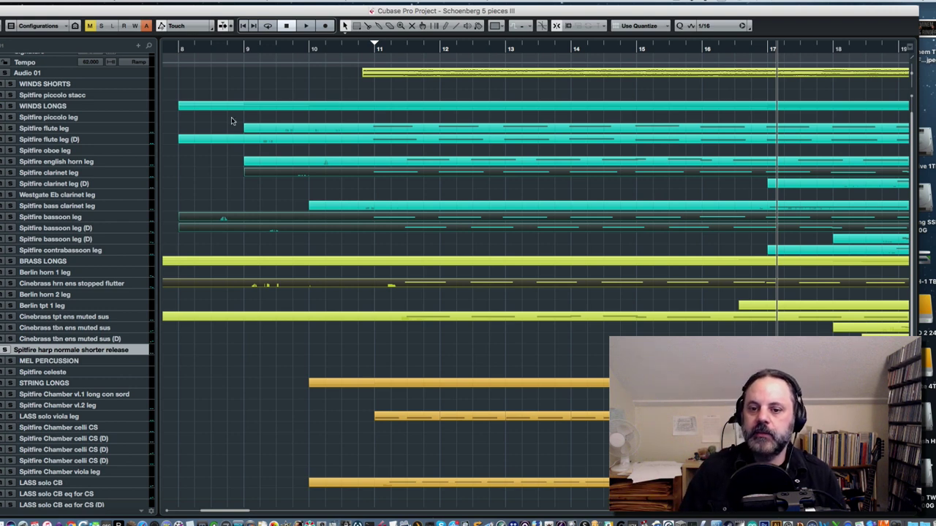
# Play the Spitfire flute leg (D) and Cinebrass tpt ens muted sus parts together in the Key Editor, and close it
pyautogui.click(225, 157)
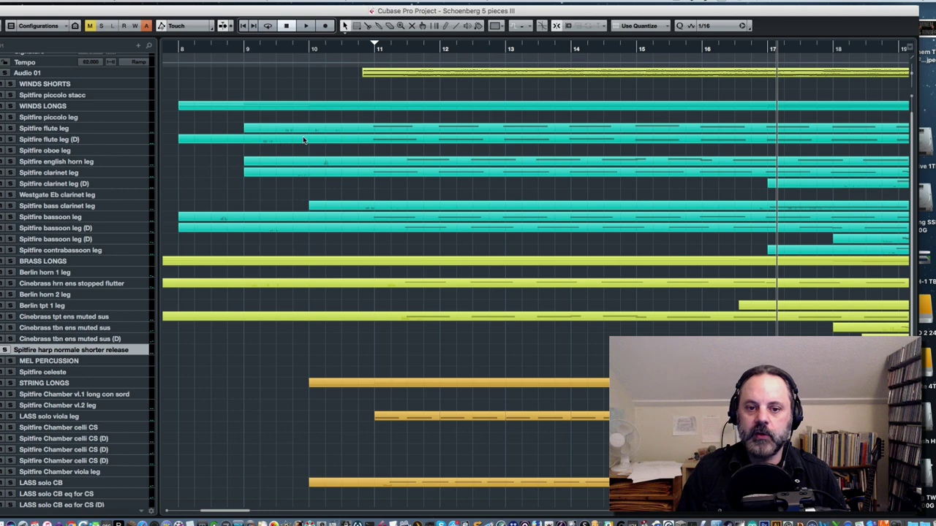
pyautogui.click(375, 129)
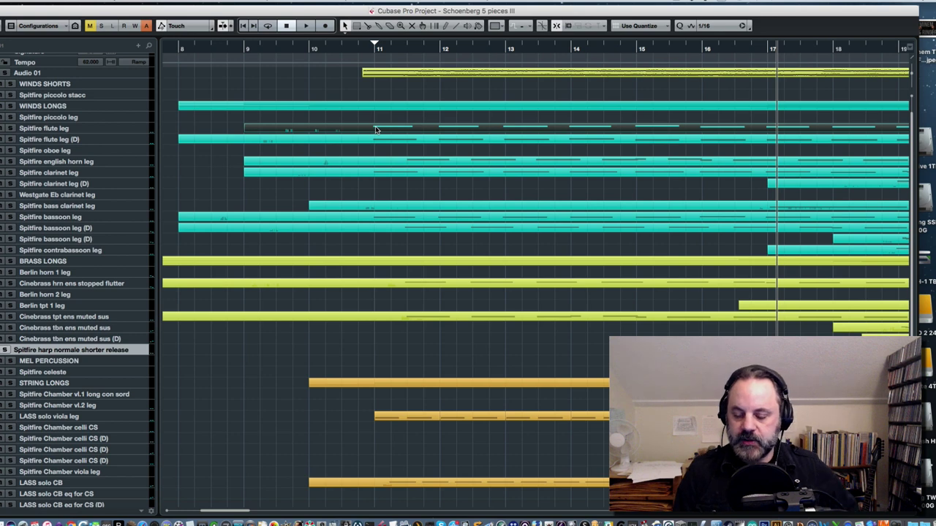
pyautogui.doubleClick(375, 129)
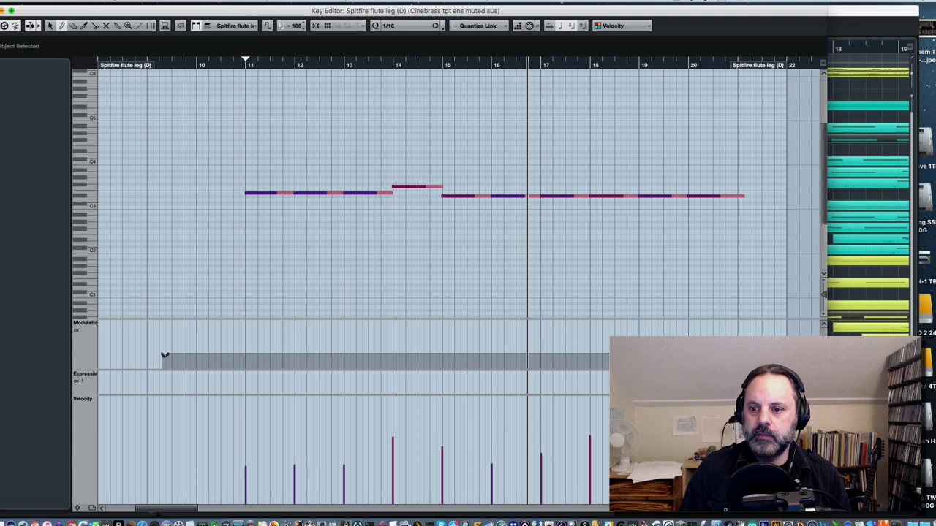
pyautogui.click(6, 10)
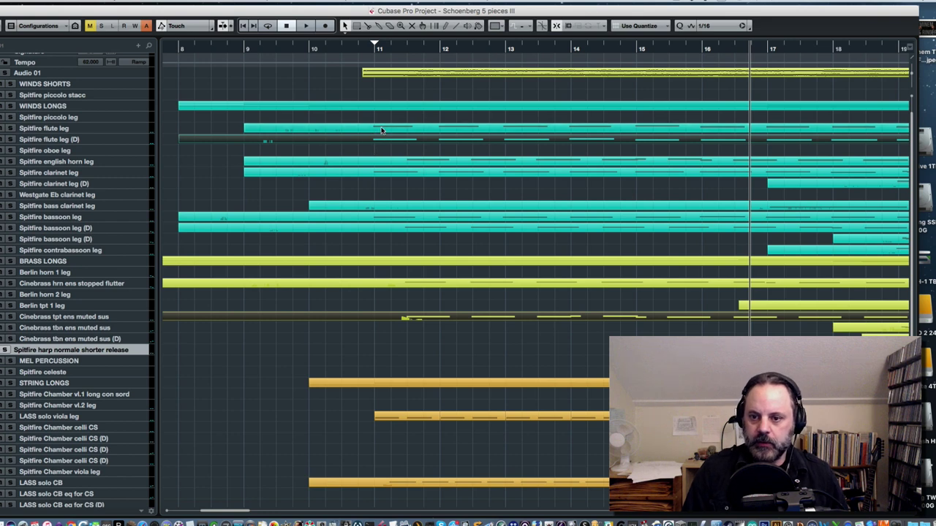
# Review the Spitfire flute leg and english horn leg parts together in the Key Editor from just before bar 11, and close it
pyautogui.hotkey('shift', 'm')
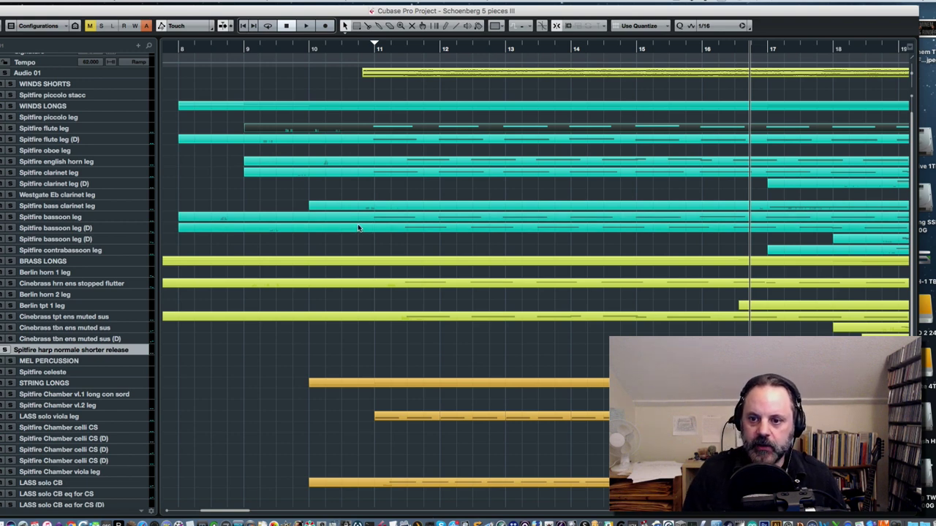
pyautogui.doubleClick(368, 163)
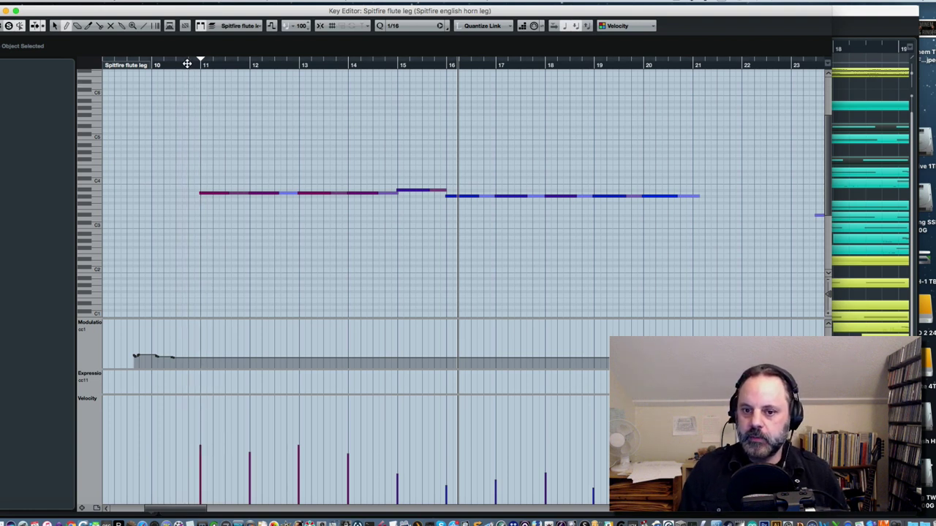
pyautogui.click(187, 64)
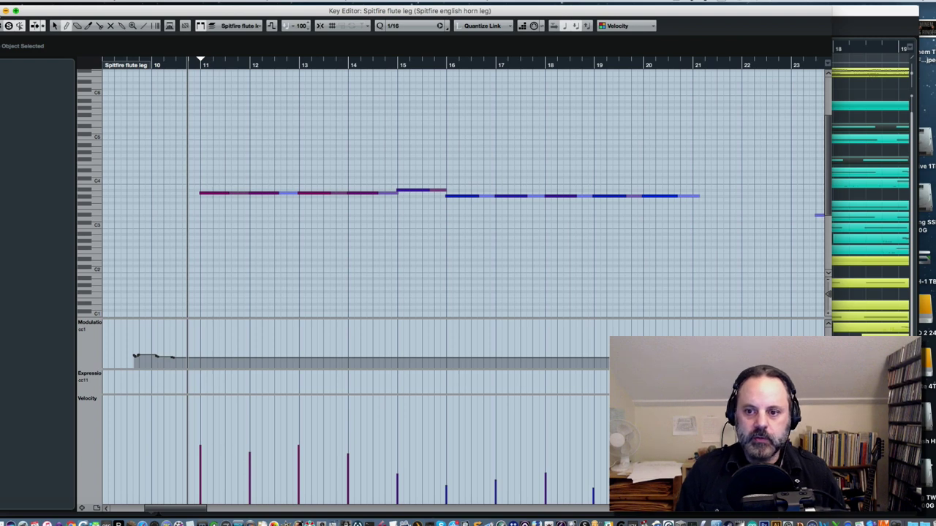
pyautogui.press('super+w')
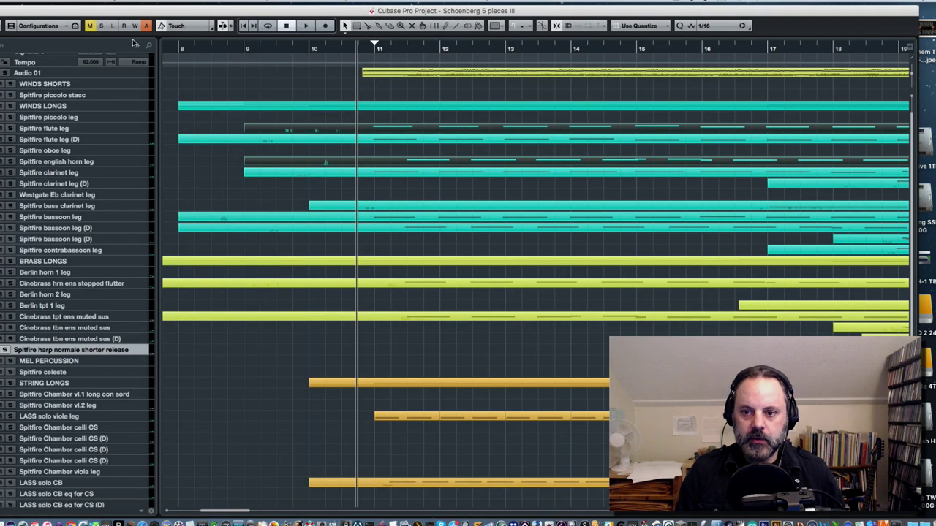
# Add the flute leg (D) and muted trumpet parts to the flute and english horn selection, audition all four in the Key Editor, and close it
pyautogui.click(358, 143)
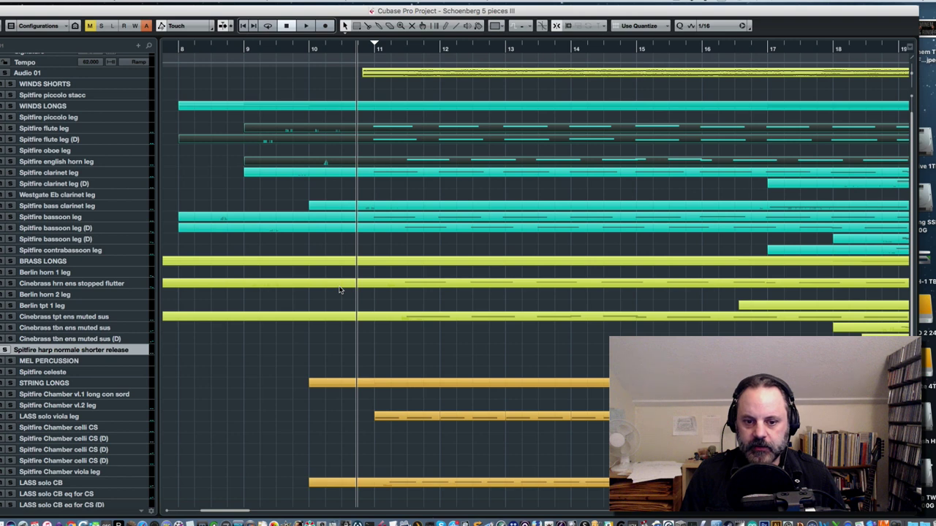
pyautogui.click(367, 320)
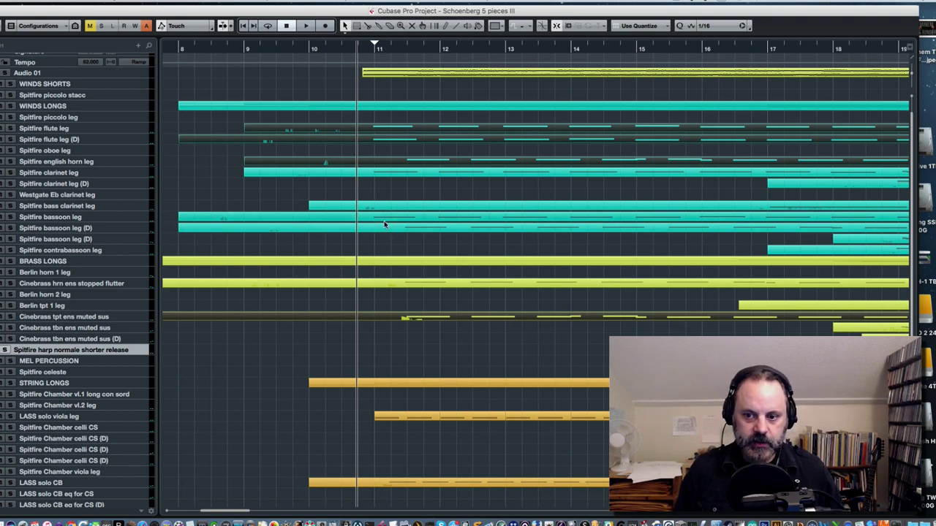
pyautogui.press('Return')
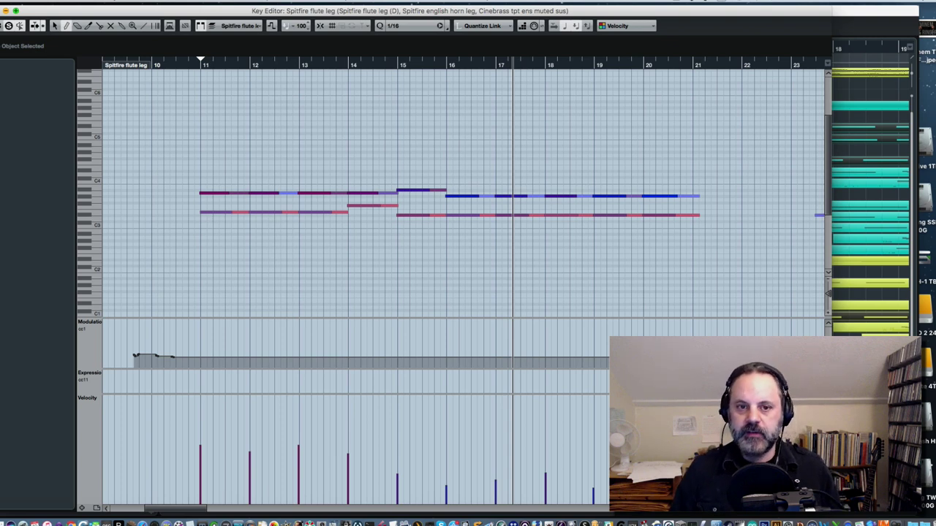
pyautogui.press('Return')
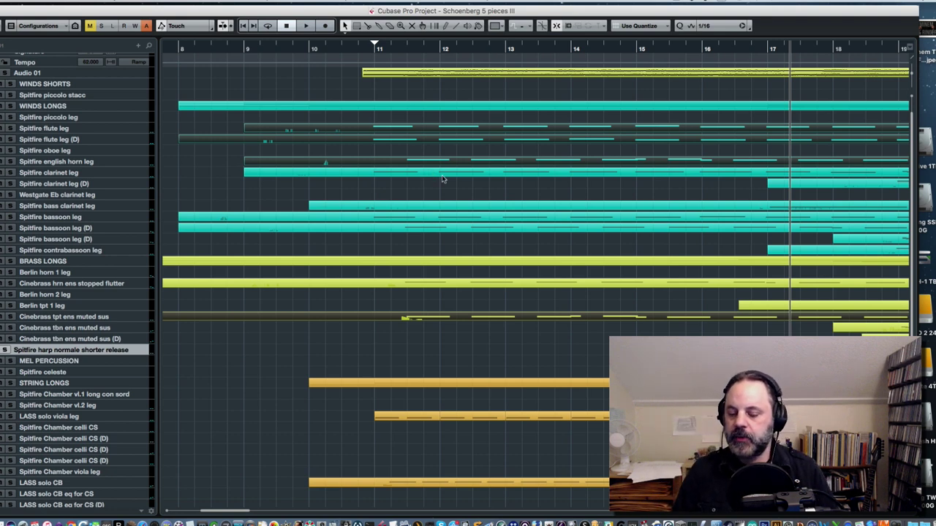
# Audition the LASS solo CB part alone in the Key Editor from just before bar 11, and return to the project
pyautogui.scroll(-3, 447, 303)
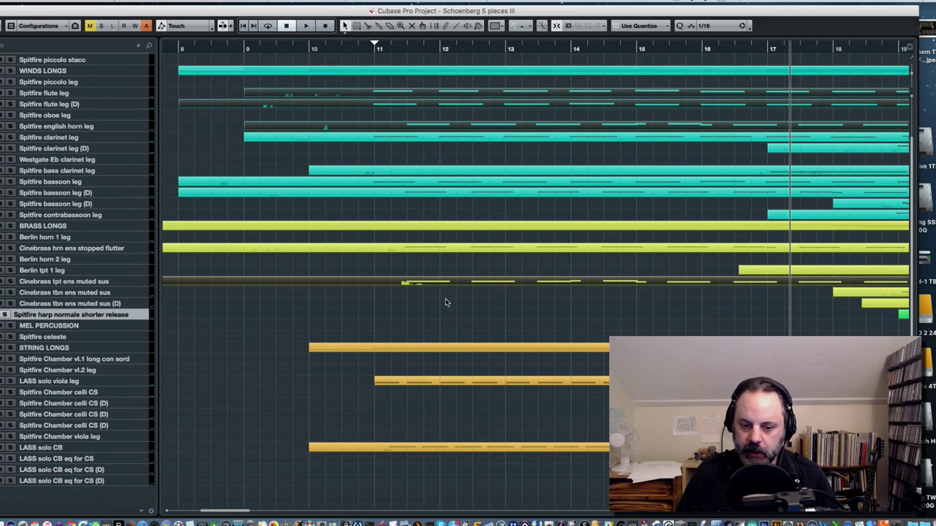
pyautogui.click(408, 448)
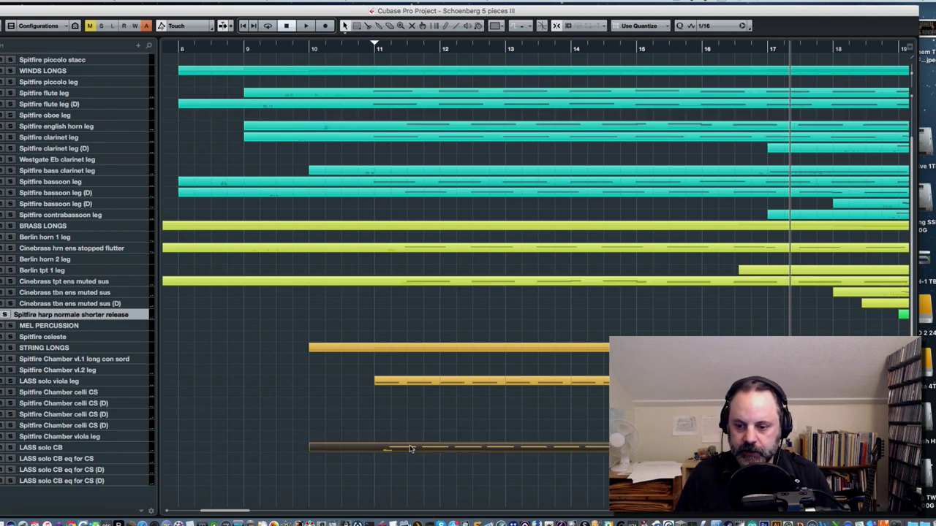
pyautogui.doubleClick(410, 449)
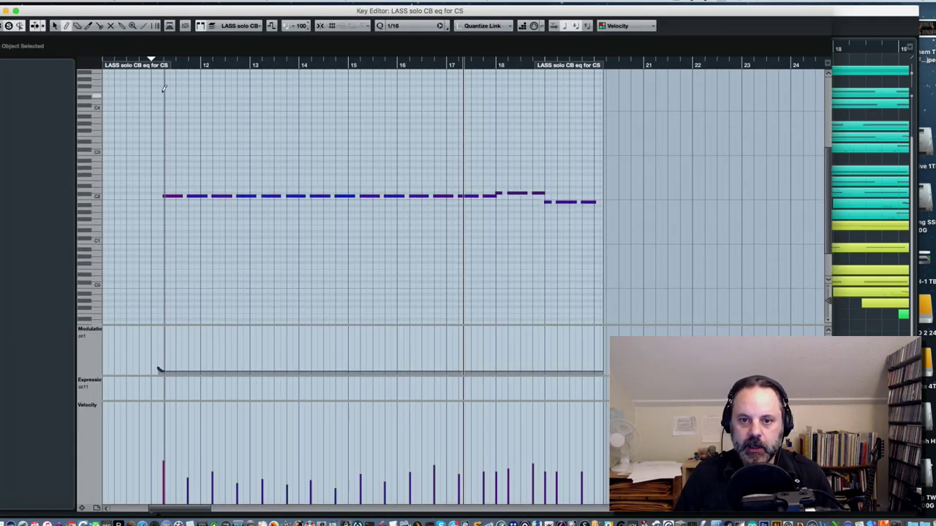
pyautogui.click(143, 60)
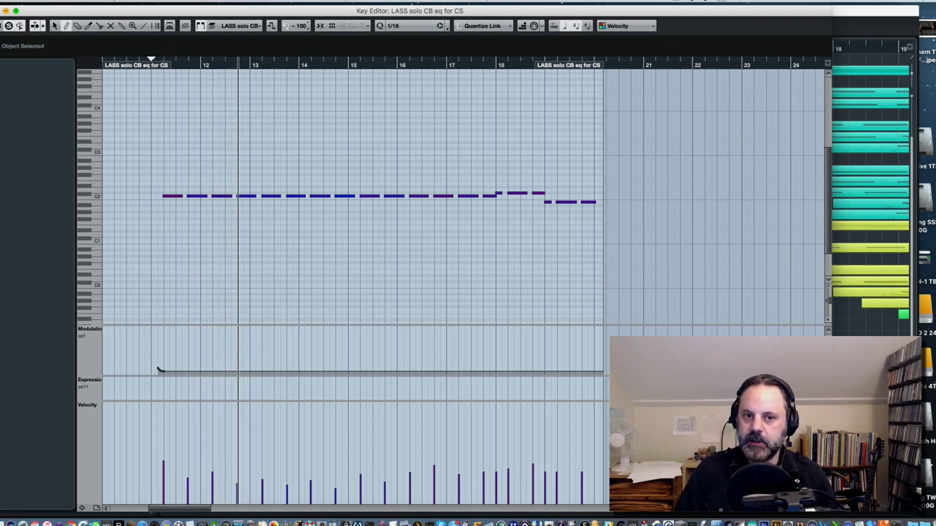
pyautogui.press('Return')
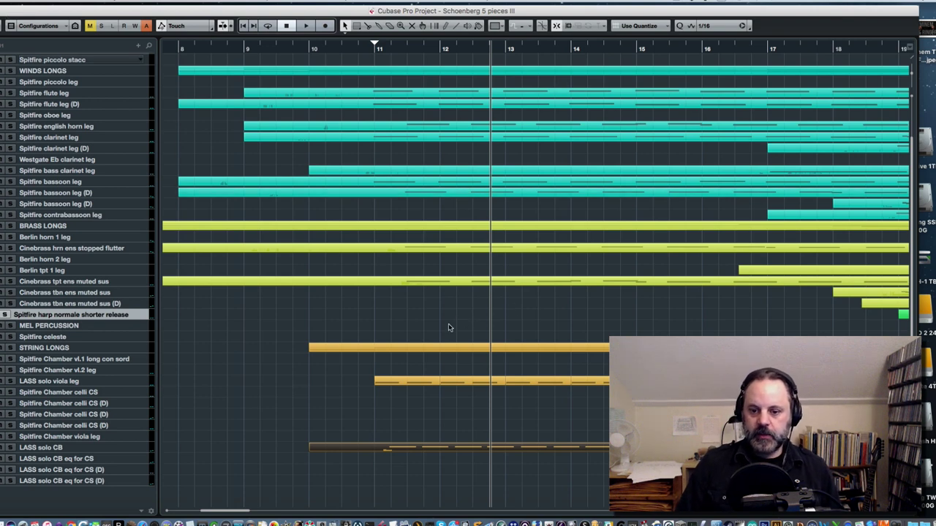
# Audition the LASS solo viola leg and LASS solo CB parts together in the Key Editor from just before bar 11, and close it
pyautogui.click(425, 383)
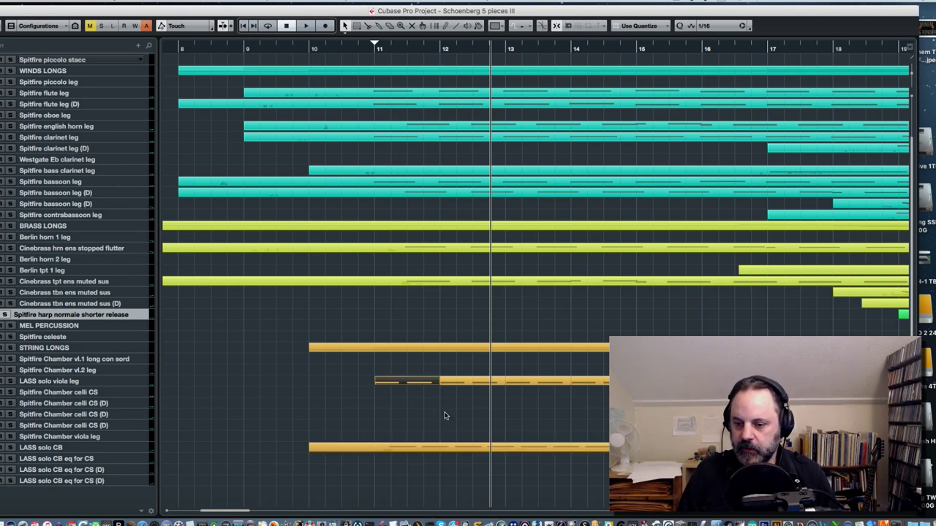
pyautogui.moveTo(354, 376); pyautogui.dragTo(606, 402)
pyautogui.moveTo(257, 422); pyautogui.dragTo(617, 462)
pyautogui.press('super+e')
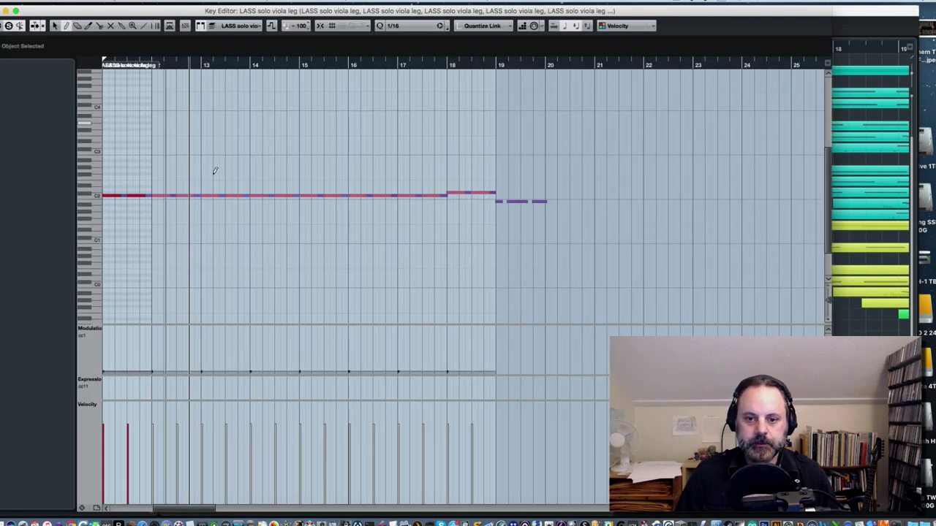
pyautogui.hscroll(-5, 202, 511)
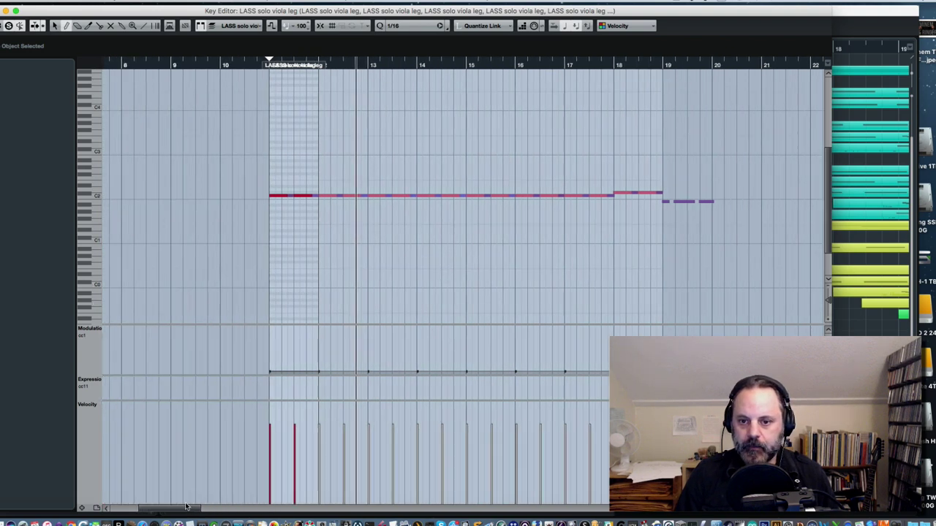
pyautogui.click(260, 64)
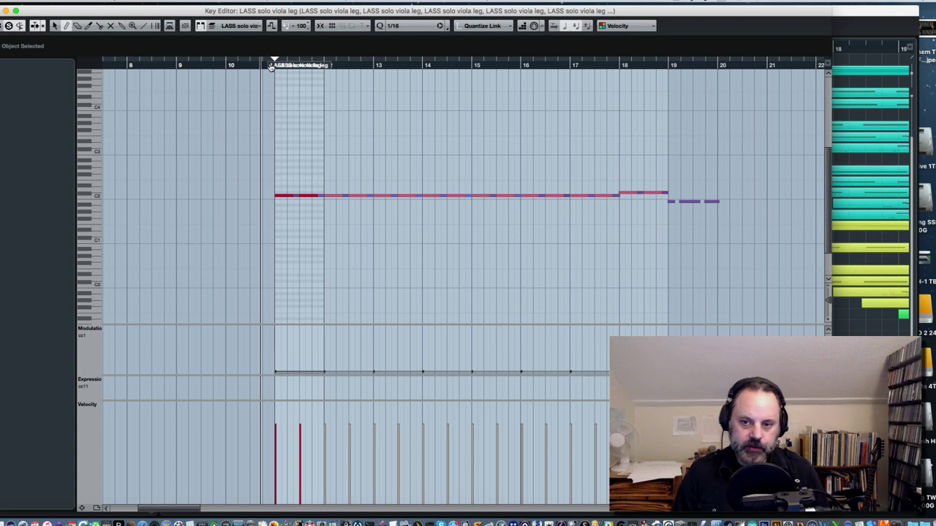
pyautogui.press('space')
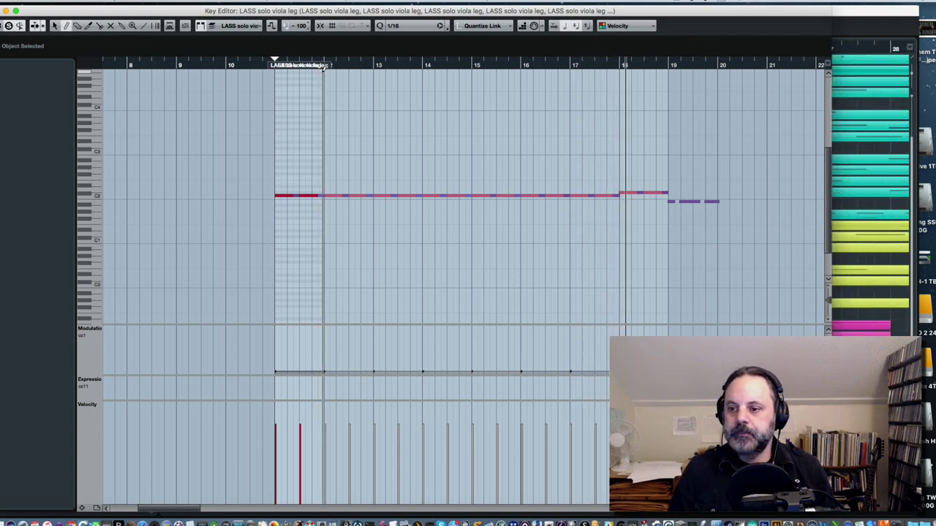
pyautogui.press('space')
pyautogui.press('super+w')
# Play the full arrangement in the project from shortly after the start of bar 19, and stop playback
pyautogui.click(361, 45)
pyautogui.press('space')
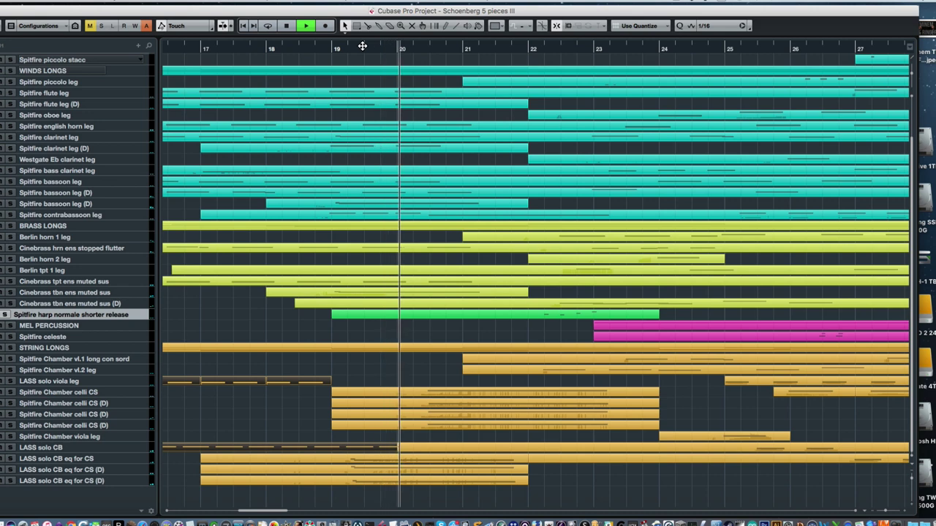
pyautogui.press('space')
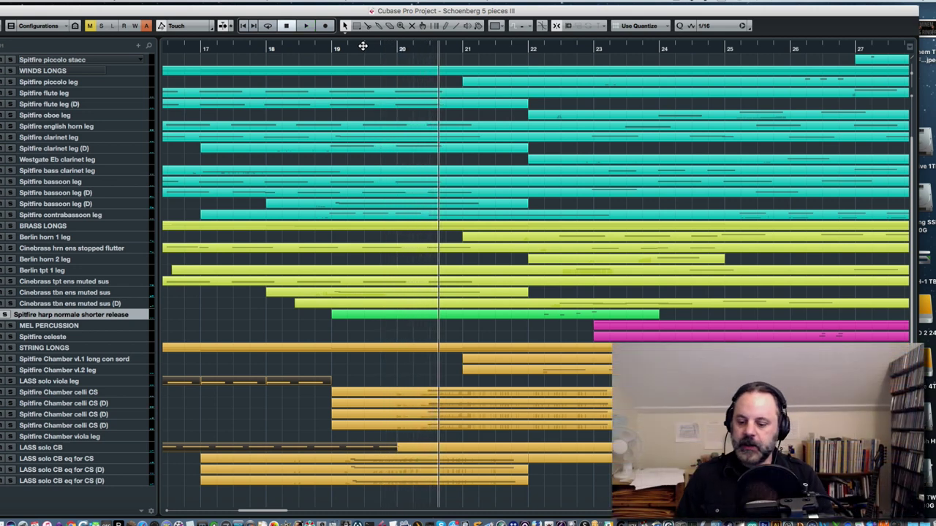
# Audition the Spitfire clarinet leg, bassoon leg (D) and Cinebrass tbn ens muted sus parts in the Key Editor from just before bar 19, and close it
pyautogui.click(327, 47)
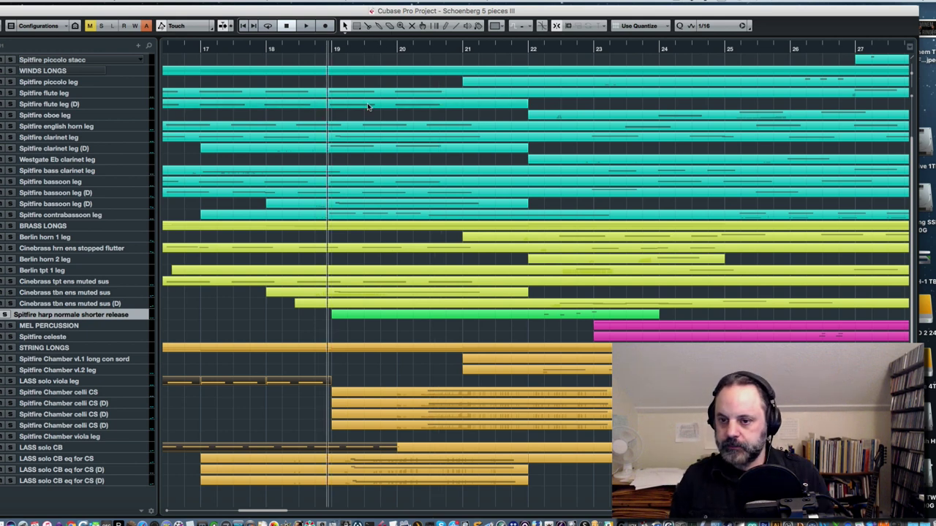
pyautogui.click(372, 141)
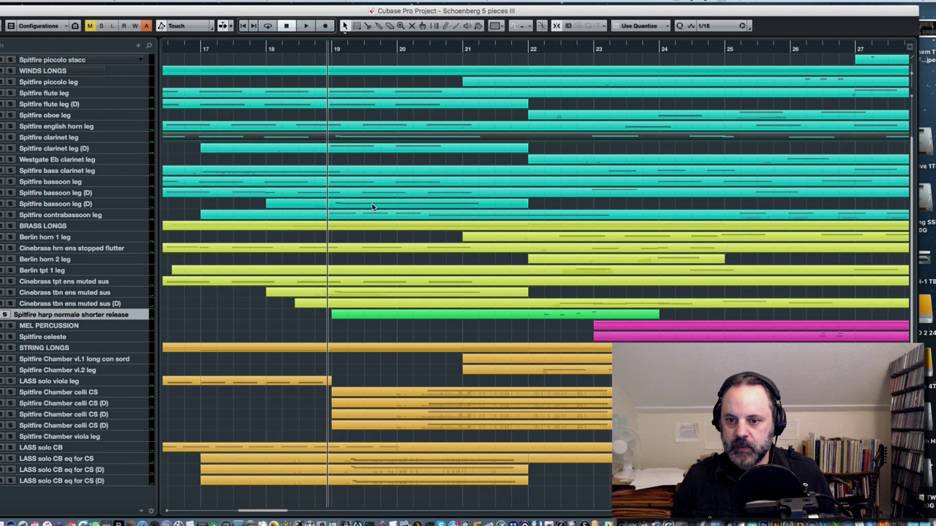
pyautogui.keyDown('shift'); pyautogui.click(372, 205); pyautogui.keyUp('shift')
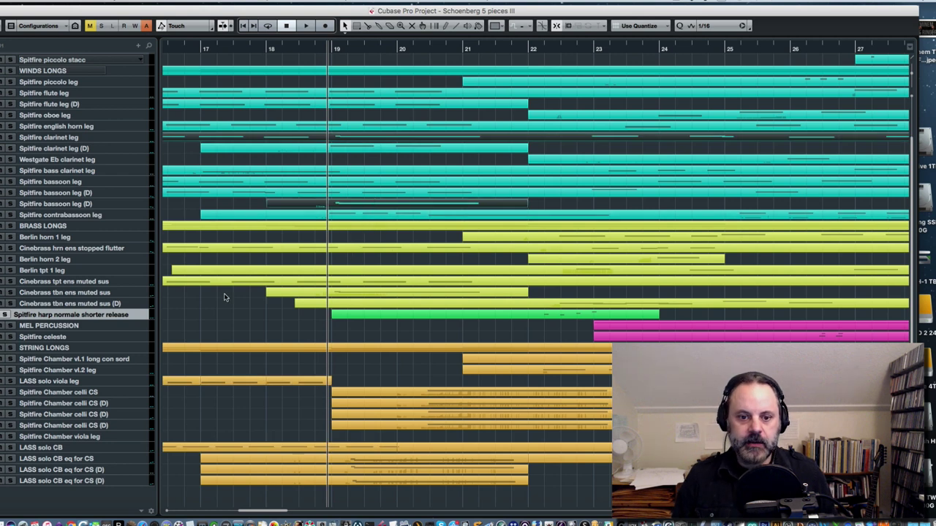
pyautogui.keyDown('shift'); pyautogui.click(345, 294); pyautogui.keyUp('shift')
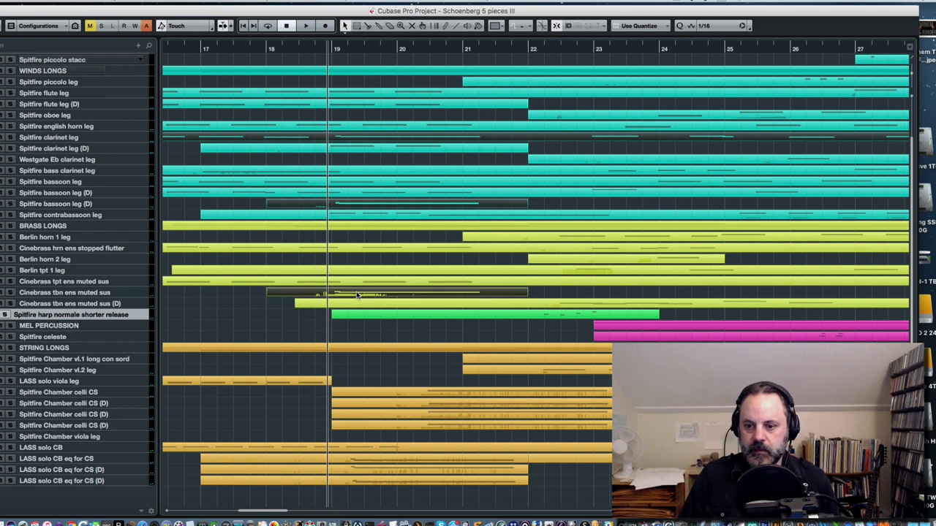
pyautogui.doubleClick(357, 296)
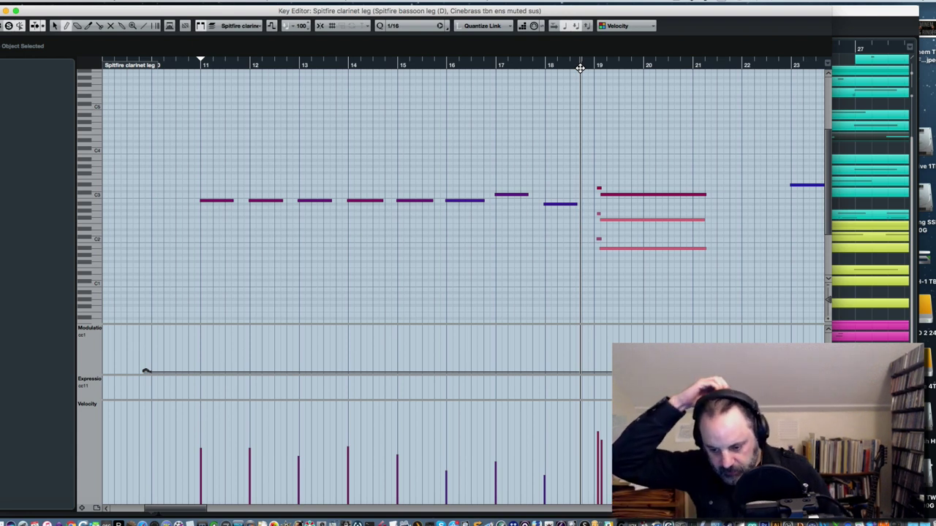
pyautogui.press('space')
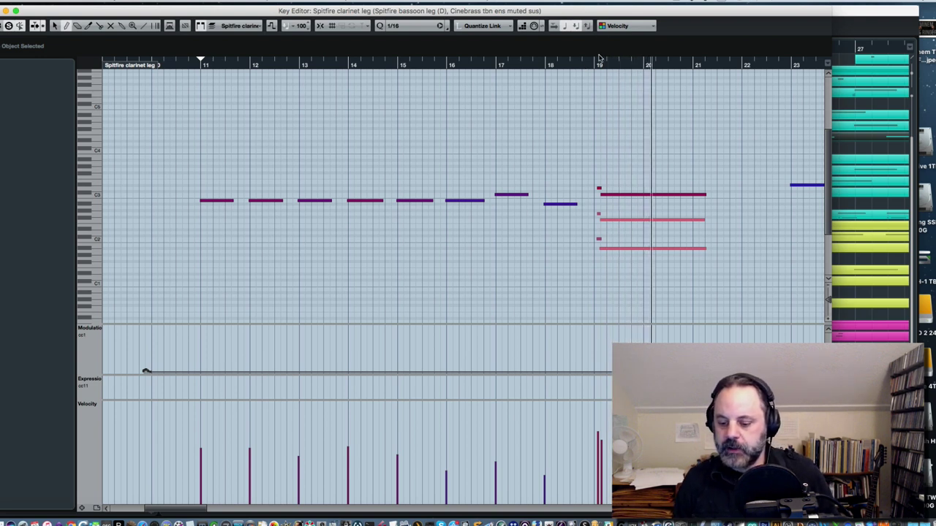
pyautogui.click(589, 63)
pyautogui.press('space')
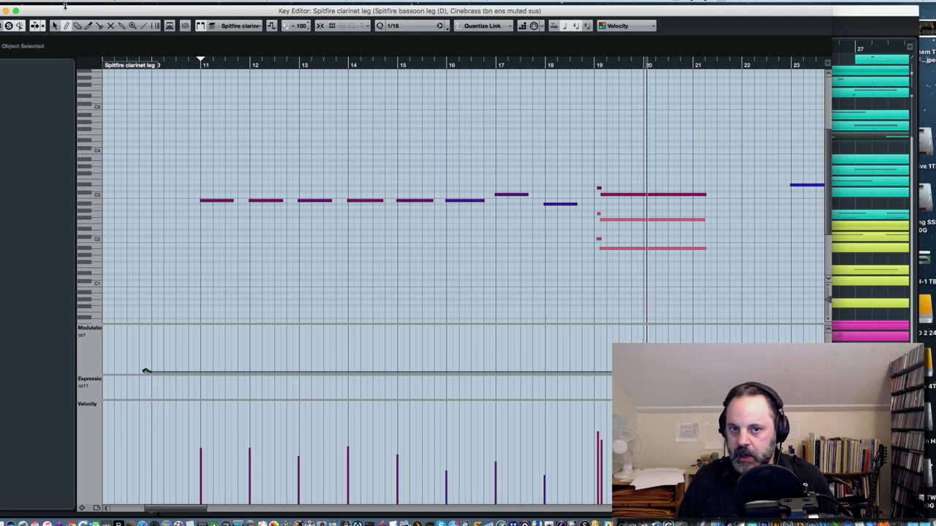
pyautogui.click(7, 10)
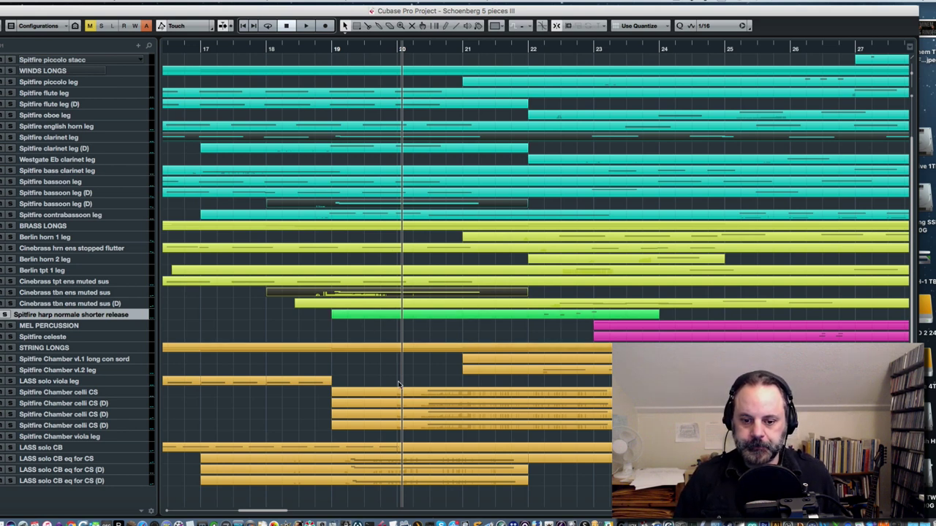
# Audition the three LASS solo CB eq for CS parts together in the Key Editor from just before bar 19, and close it
pyautogui.click(395, 462)
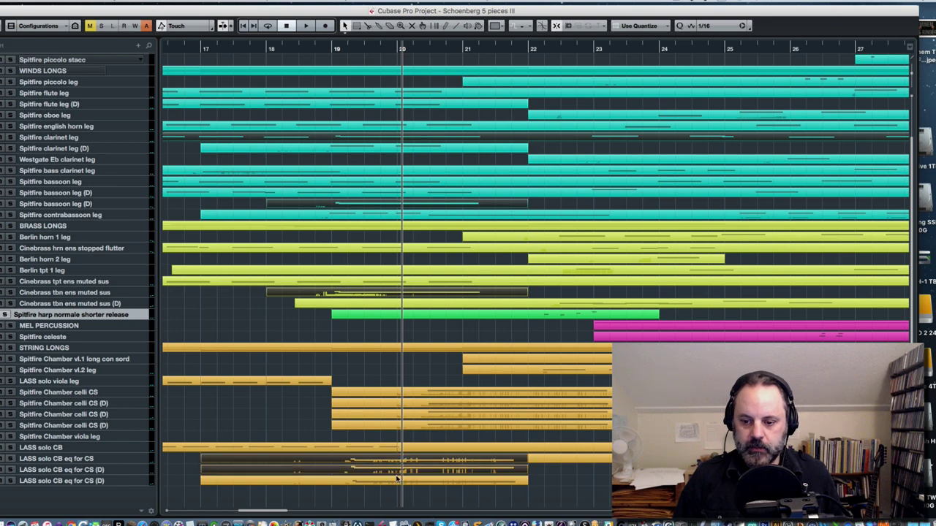
pyautogui.keyDown('shift'); pyautogui.click(399, 475); pyautogui.keyUp('shift')
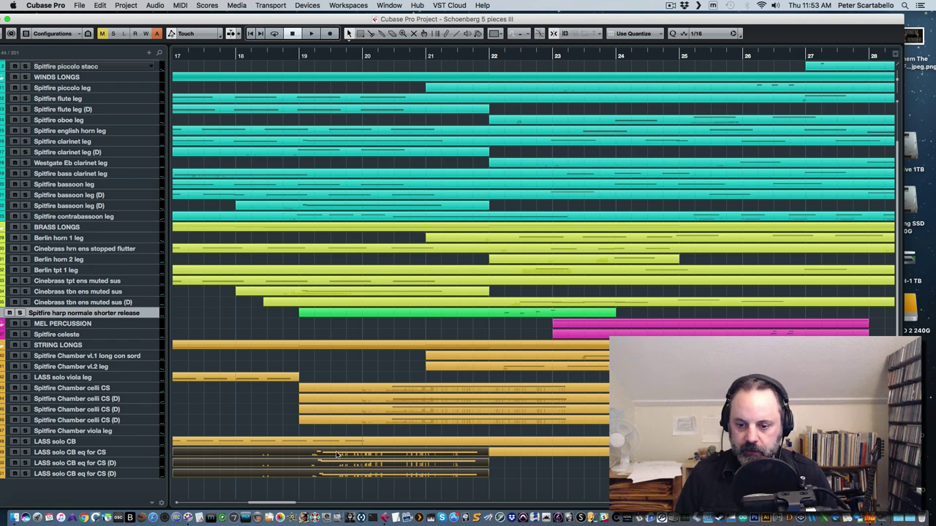
pyautogui.doubleClick(336, 454)
pyautogui.click(201, 73)
pyautogui.press('space')
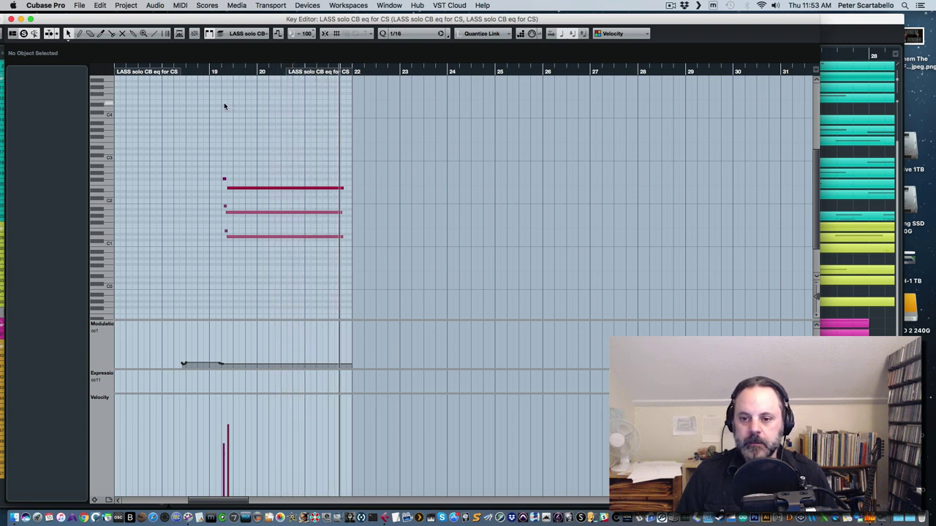
pyautogui.click(12, 18)
# Add the muted trombone, bassoon leg (D) and clarinet leg parts to the contrabass selection, audition all six in the Key Editor, and close it
pyautogui.moveTo(285, 504); pyautogui.dragTo(274, 505)
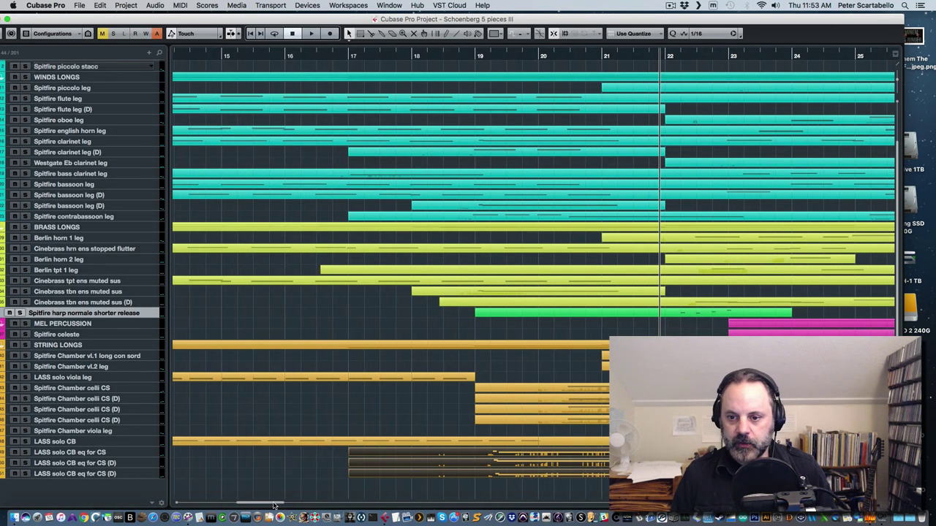
pyautogui.click(483, 292)
pyautogui.click(454, 207)
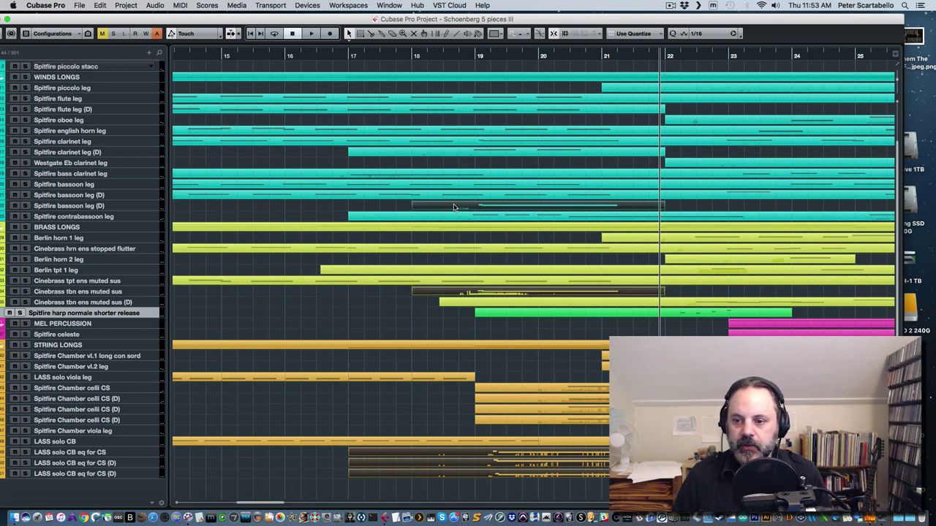
pyautogui.click(448, 143)
pyautogui.press('Return')
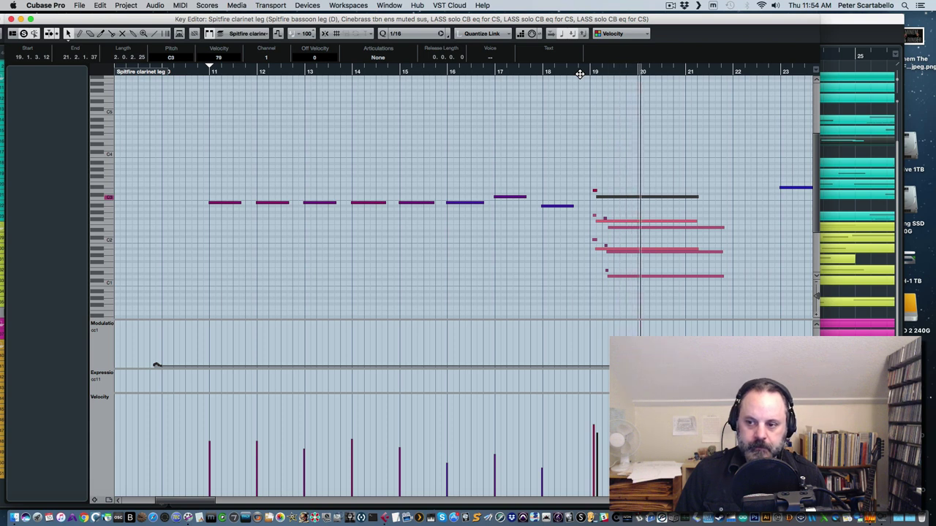
pyautogui.click(576, 72)
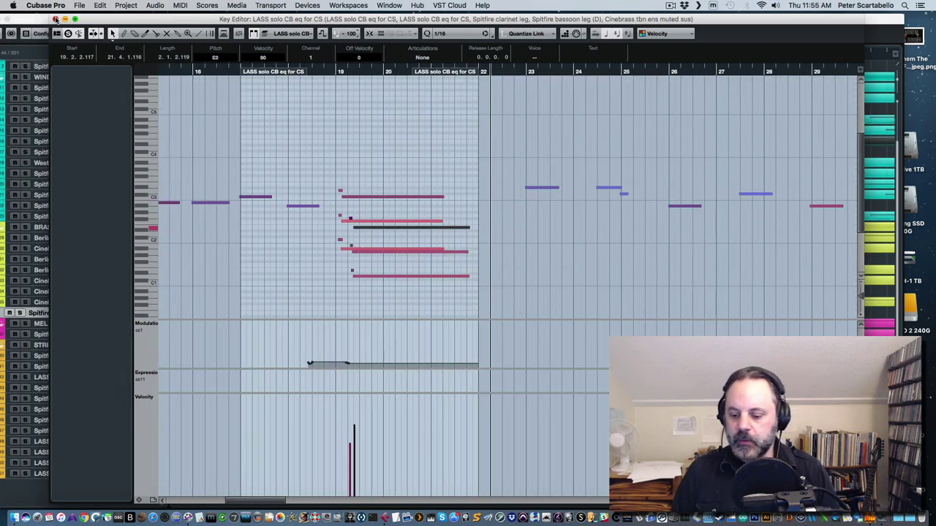
pyautogui.click(55, 19)
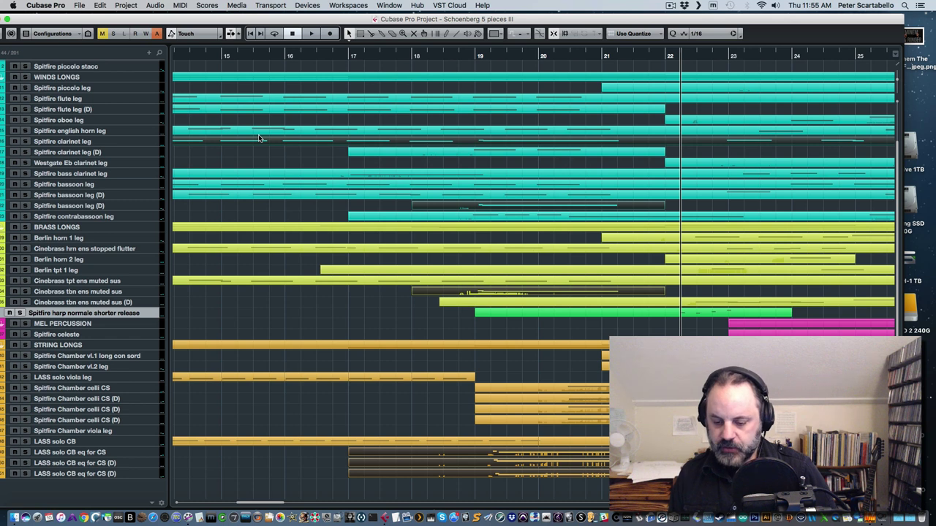
# Select only the four Spitfire Chamber celli CS parts, review their chord in the Key Editor, and close it
pyautogui.click(531, 55)
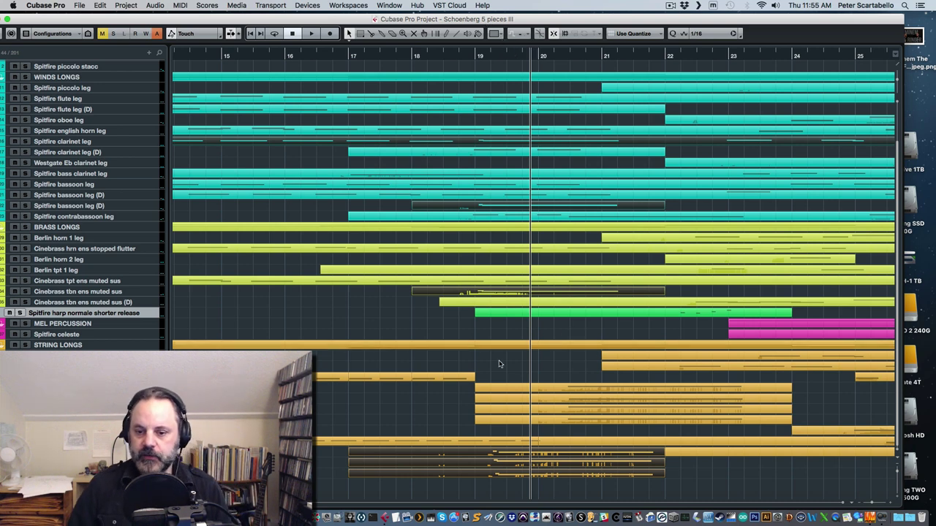
pyautogui.press('super+z')
pyautogui.moveTo(560, 376); pyautogui.dragTo(578, 428)
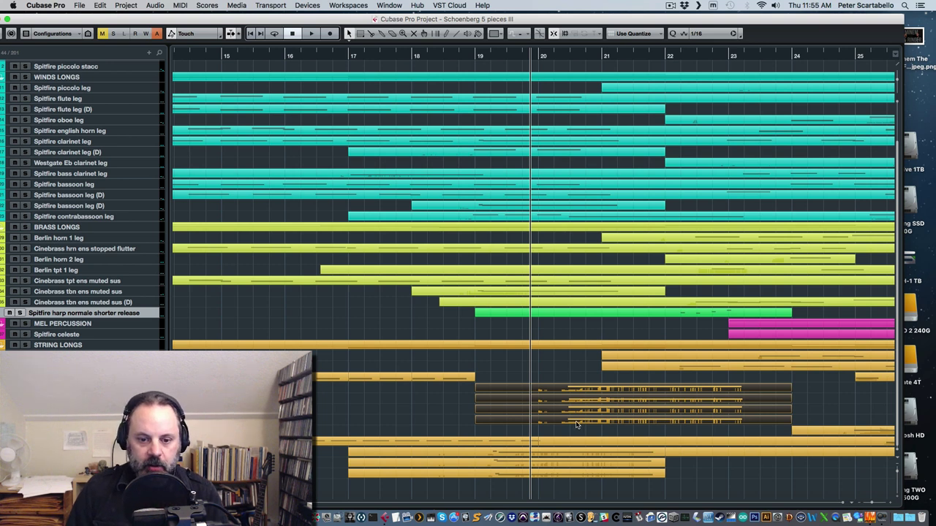
pyautogui.doubleClick(576, 424)
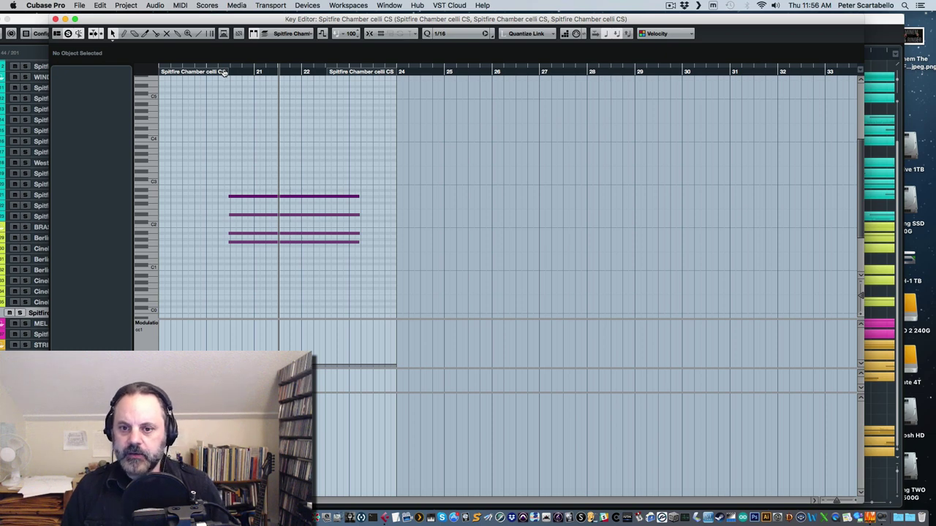
pyautogui.click(56, 19)
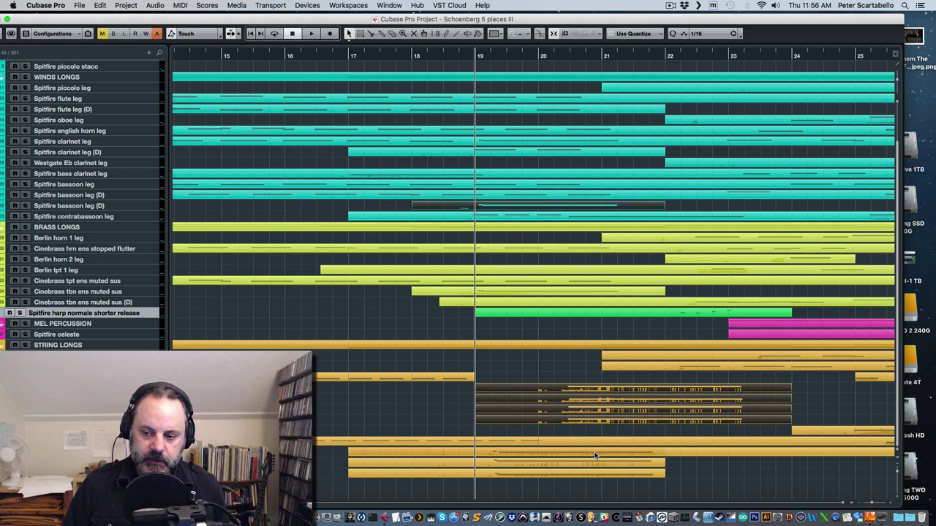
# Add the three LASS solo CB eq for CS parts to the celli and bassoon leg (D) selection, audition them in the Key Editor, and close it
pyautogui.keyDown('shift'); pyautogui.click(594, 451); pyautogui.keyUp('shift')
pyautogui.keyDown('shift'); pyautogui.click(595, 463); pyautogui.keyUp('shift')
pyautogui.keyDown('shift'); pyautogui.click(596, 474); pyautogui.keyUp('shift')
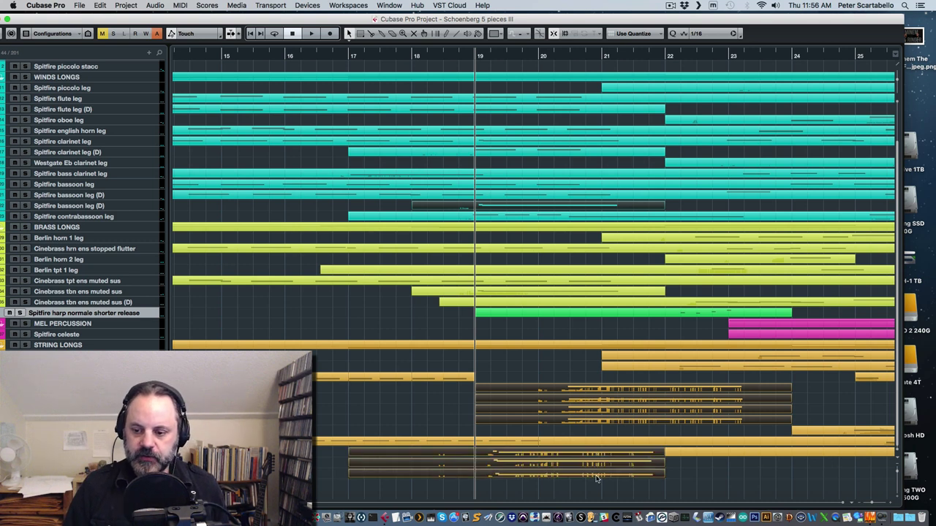
pyautogui.doubleClick(596, 477)
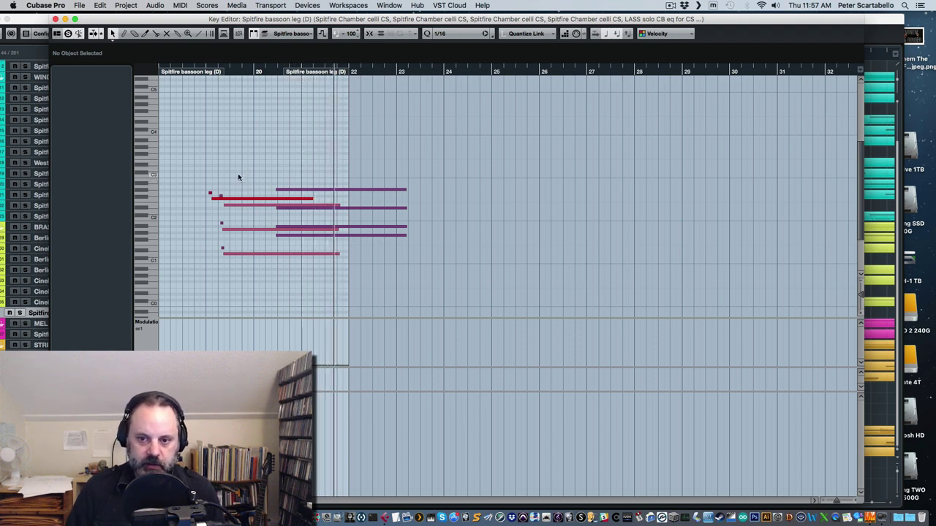
pyautogui.click(55, 20)
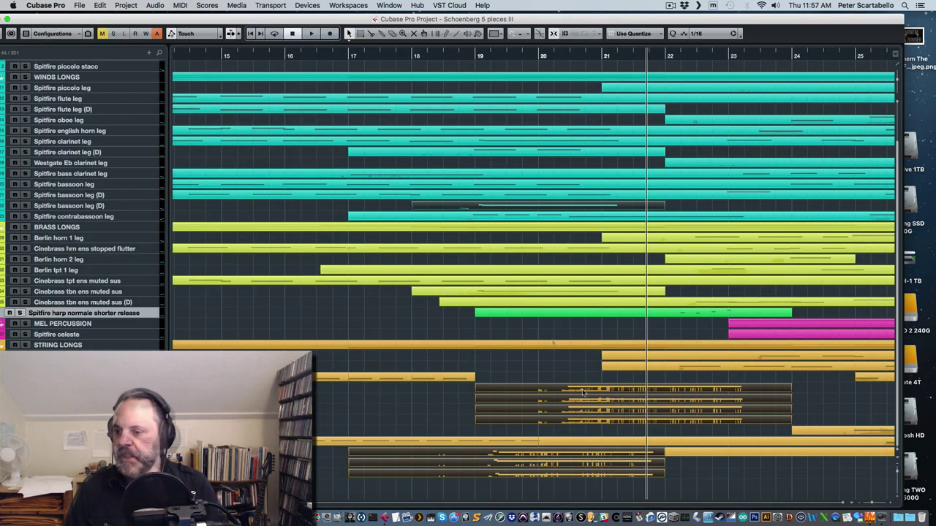
# Audition the four Spitfire Chamber celli CS parts with the Spitfire harp part in the Key Editor from just after bar 20
pyautogui.moveTo(563, 371); pyautogui.dragTo(571, 431)
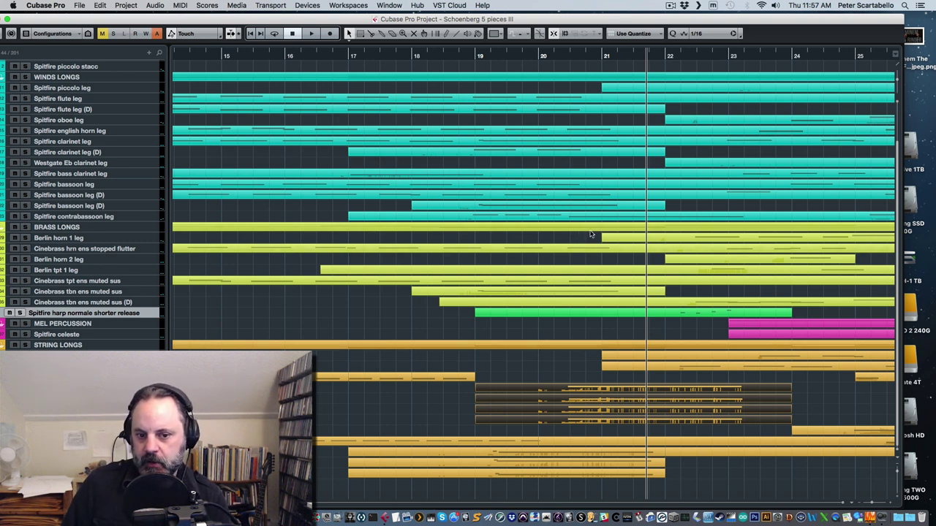
pyautogui.click(649, 317)
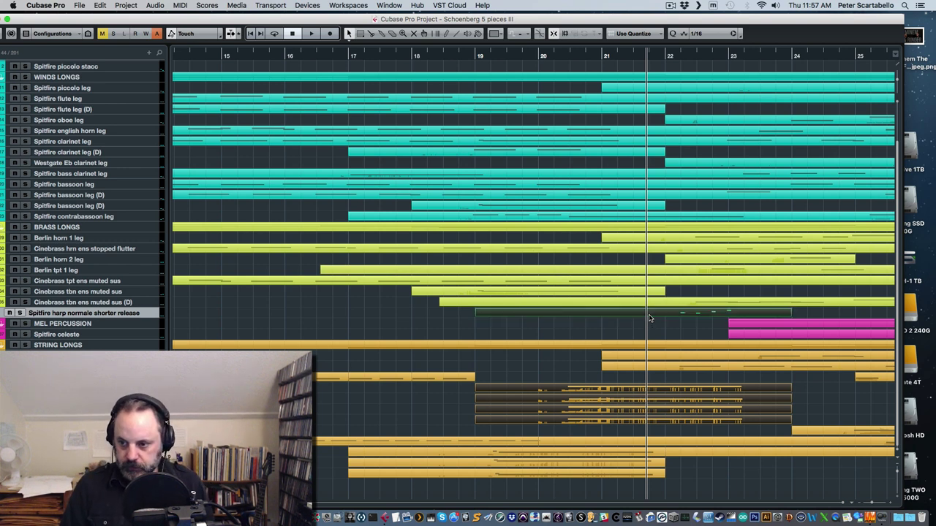
pyautogui.doubleClick(650, 318)
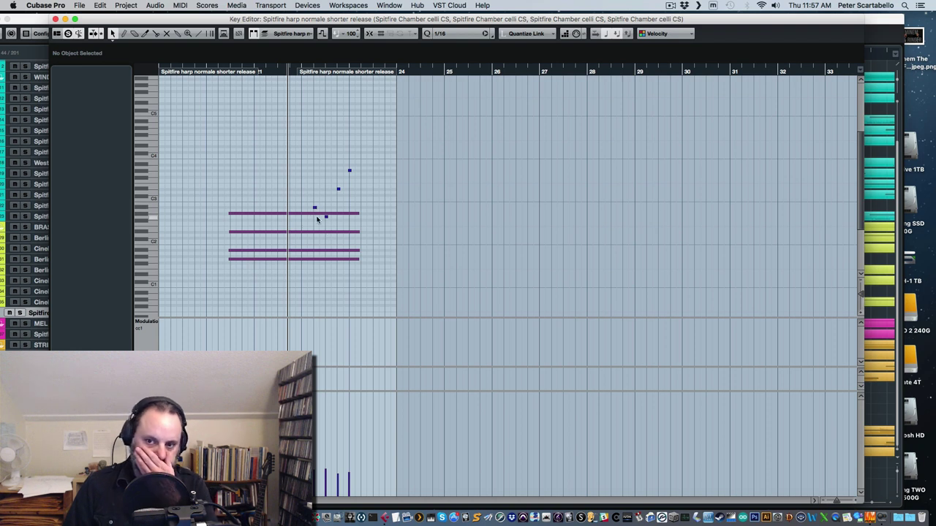
pyautogui.click(219, 68)
pyautogui.press('space')
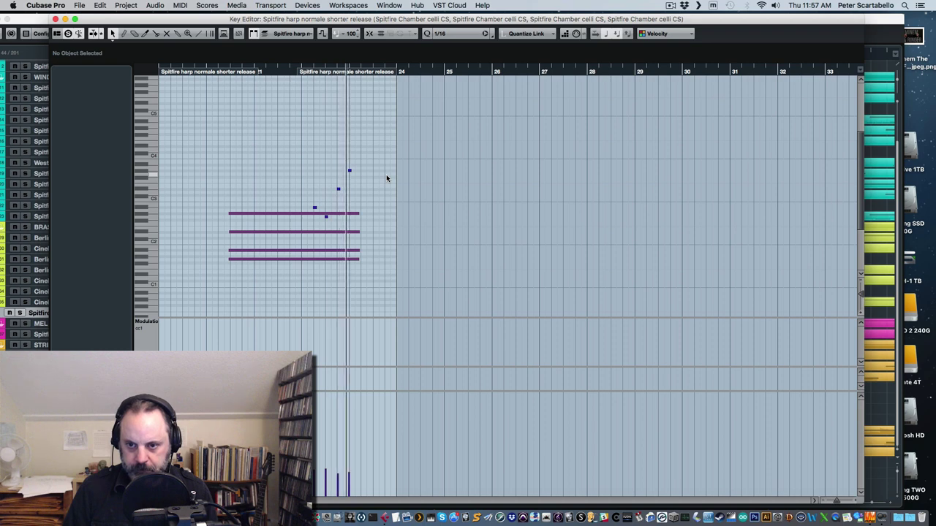
pyautogui.press('space')
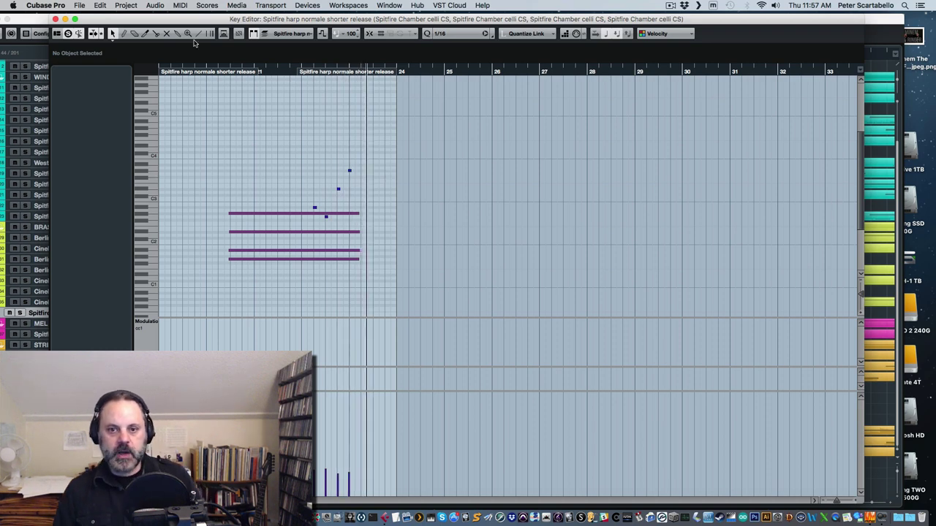
# Close the Key Editor, review the Spitfire harp part in the project, and move playback to just before bar 22
pyautogui.click(54, 19)
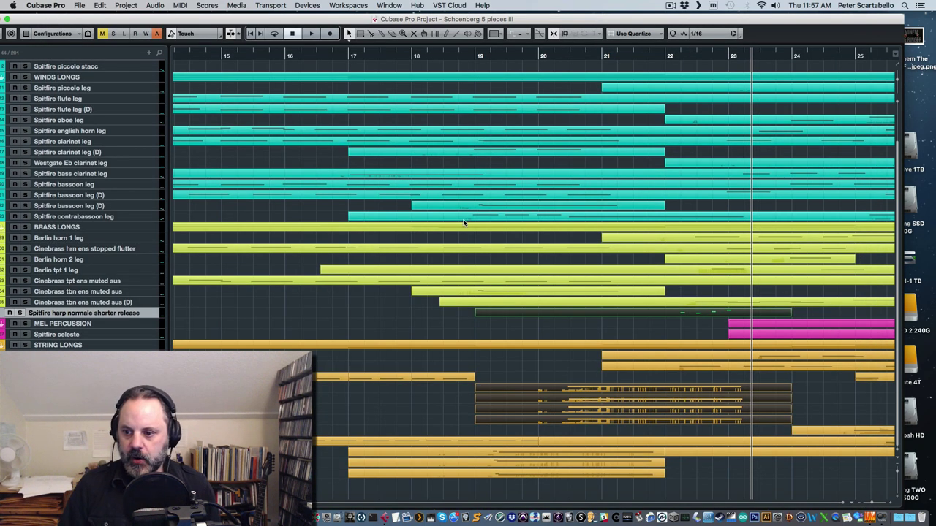
pyautogui.click(674, 329)
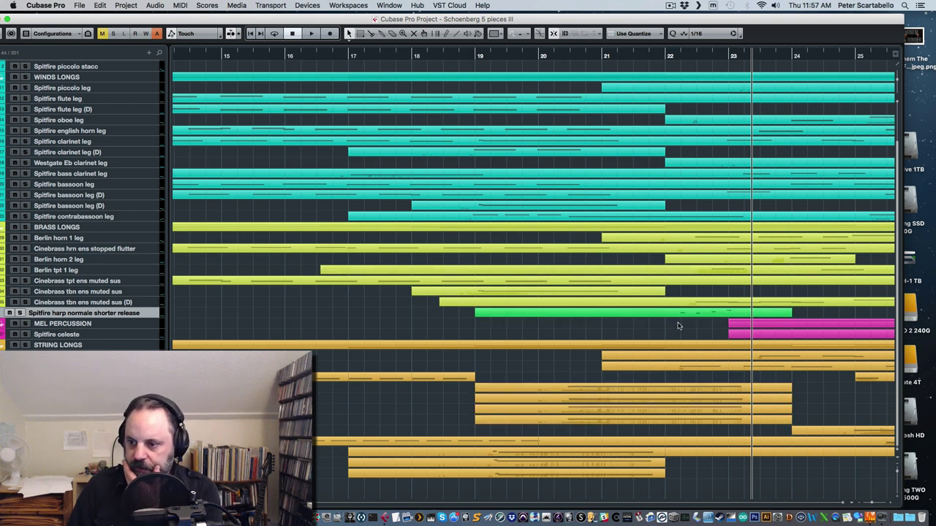
pyautogui.click(684, 315)
pyautogui.click(681, 332)
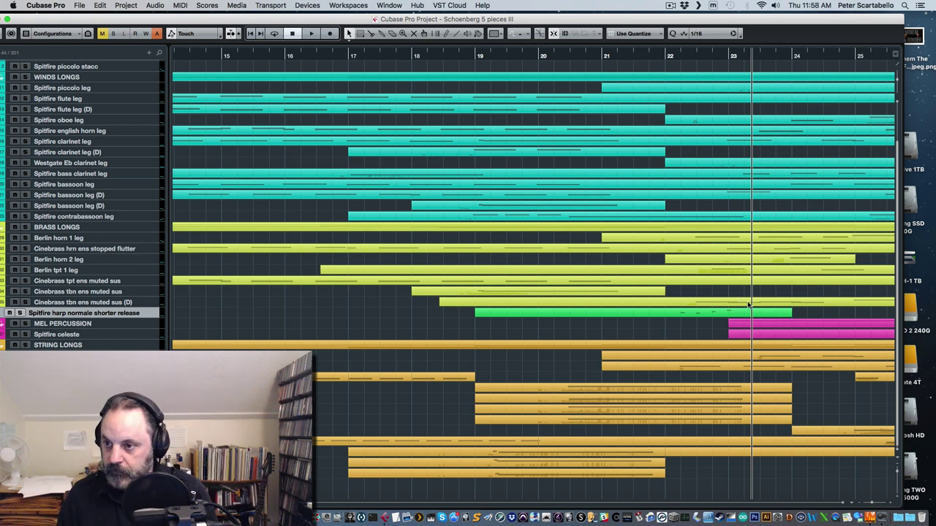
pyautogui.click(662, 57)
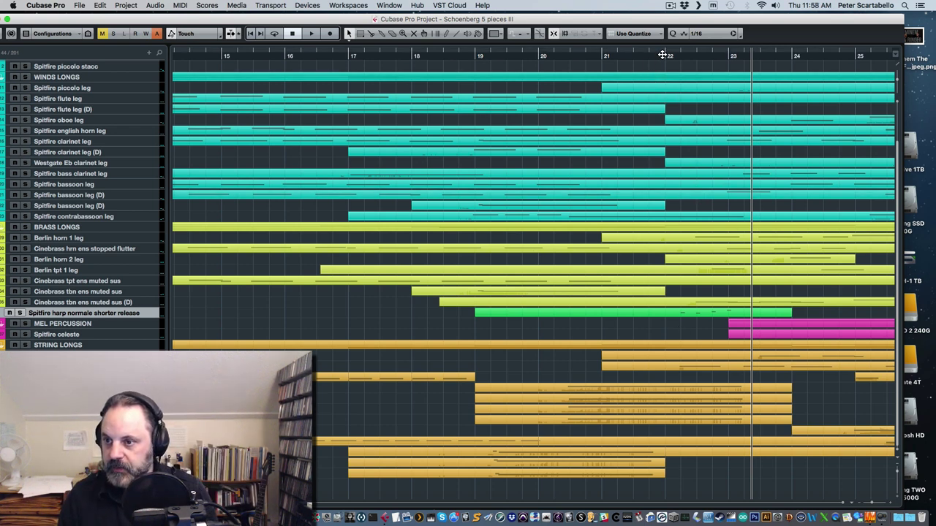
# Examine the Spitfire harp part with Berlin horn 1, Berlin tpt 1 and muted trombone (D) in the Key Editor, and close it
pyautogui.click(697, 315)
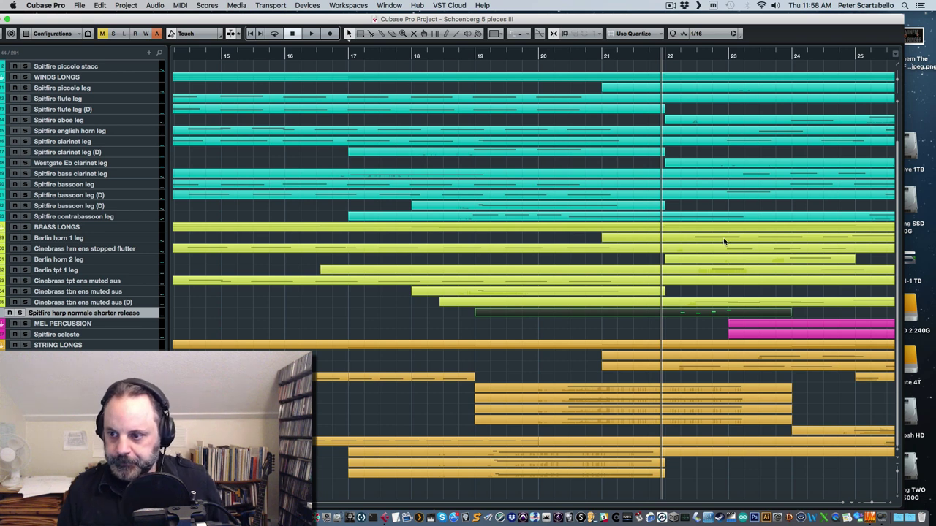
pyautogui.click(724, 241)
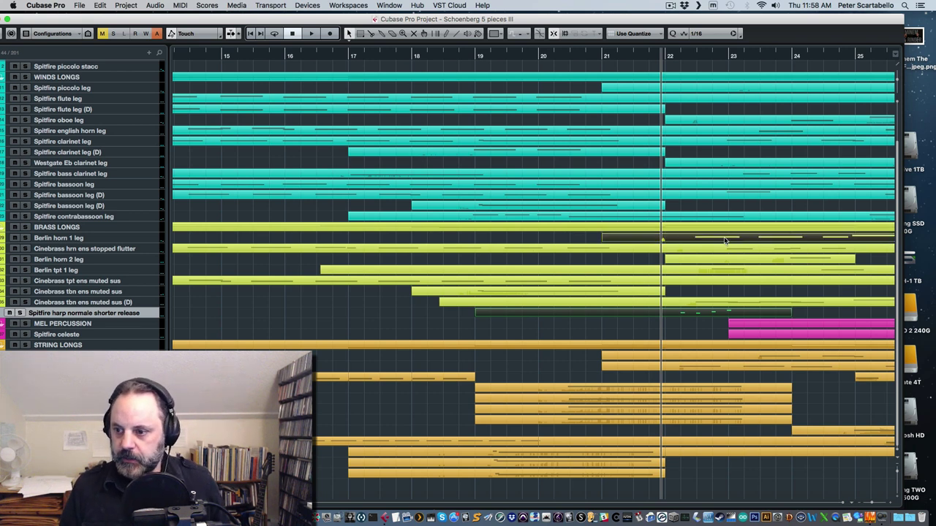
pyautogui.keyDown('shift'); pyautogui.click(726, 250); pyautogui.keyUp('shift')
pyautogui.keyDown('shift'); pyautogui.click(717, 270); pyautogui.keyUp('shift')
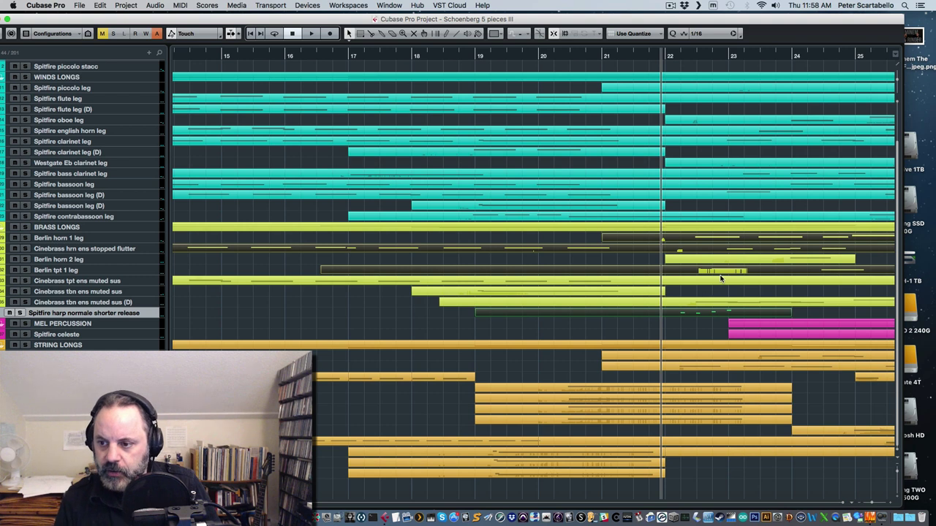
pyautogui.press('Return')
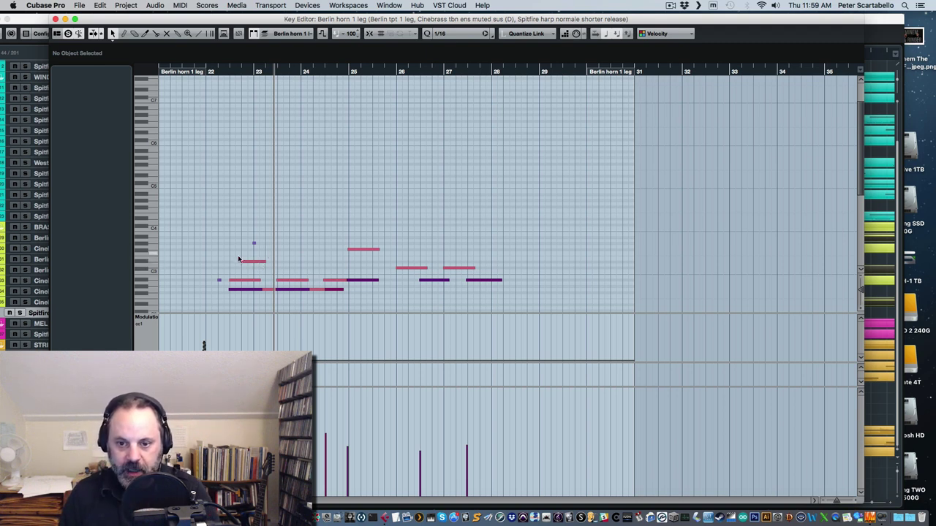
pyautogui.press('Return')
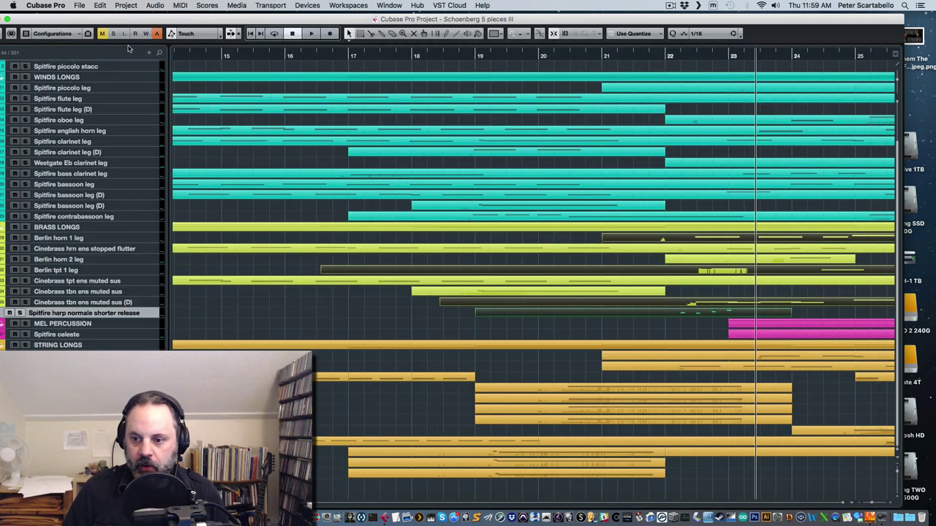
# Audition the harp with oboe, english horn, clarinet, bassoon leg (D) and Spitfire Chamber vl.1 parts in the Key Editor, and close it
pyautogui.click(618, 338)
pyautogui.click(685, 314)
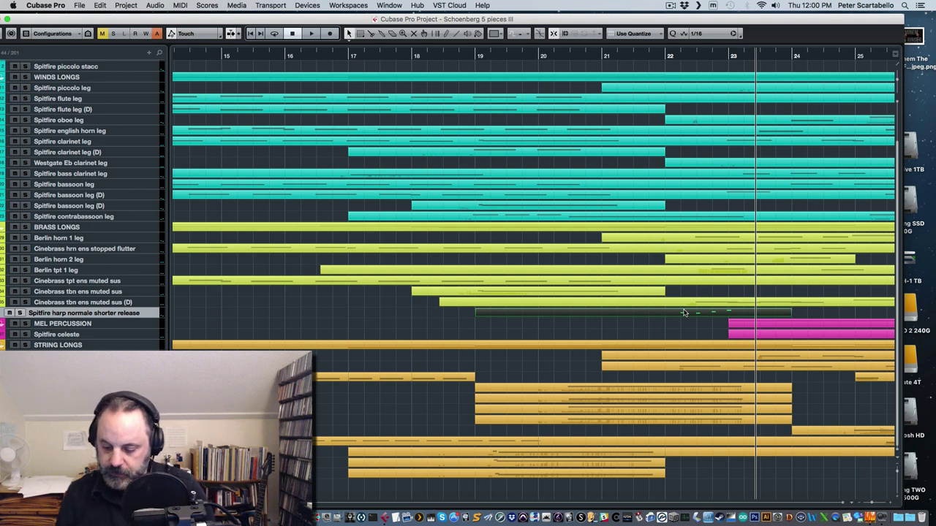
pyautogui.click(747, 178)
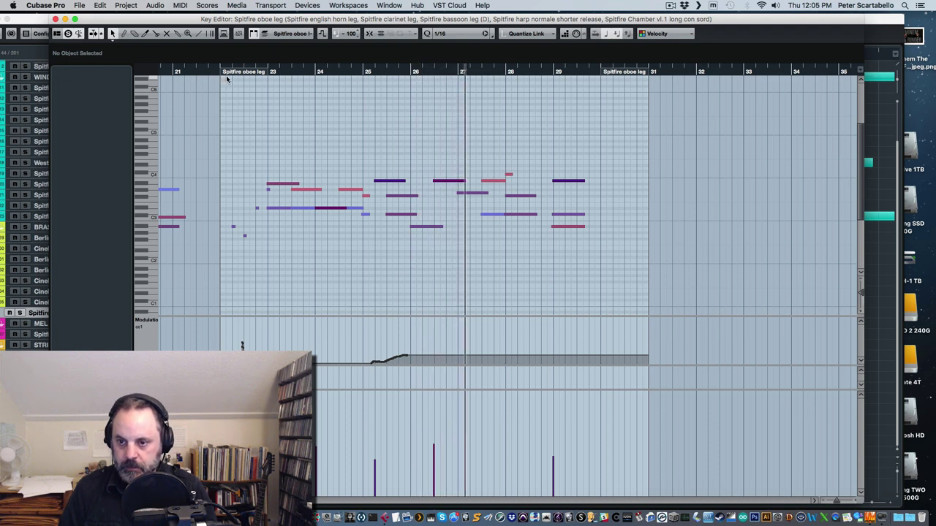
pyautogui.press('space')
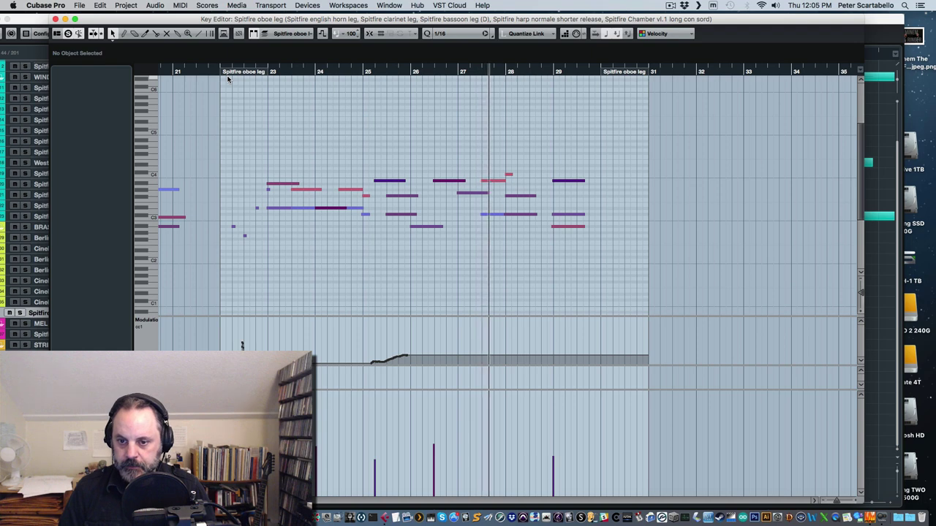
pyautogui.click(55, 19)
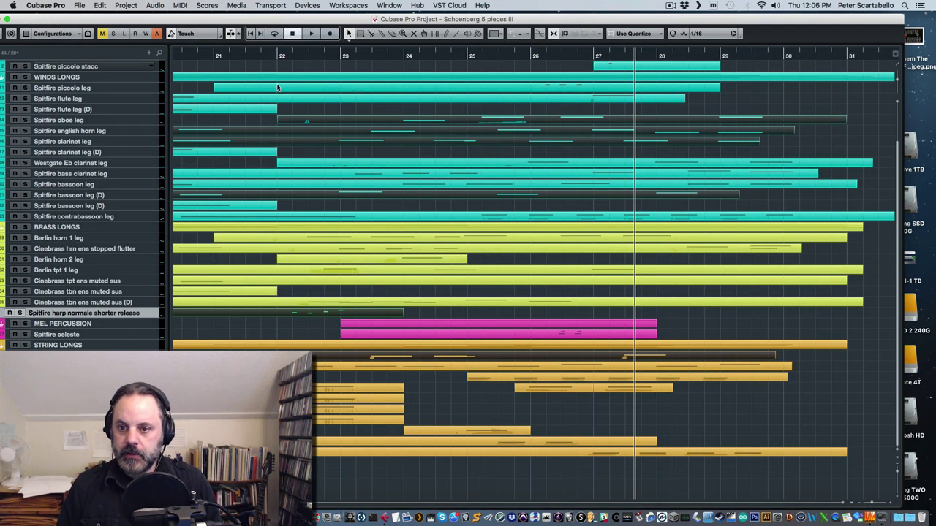
# Play the full arrangement from just after bar 22 to past bar 26, and stop playback
pyautogui.click(284, 55)
pyautogui.press('space')
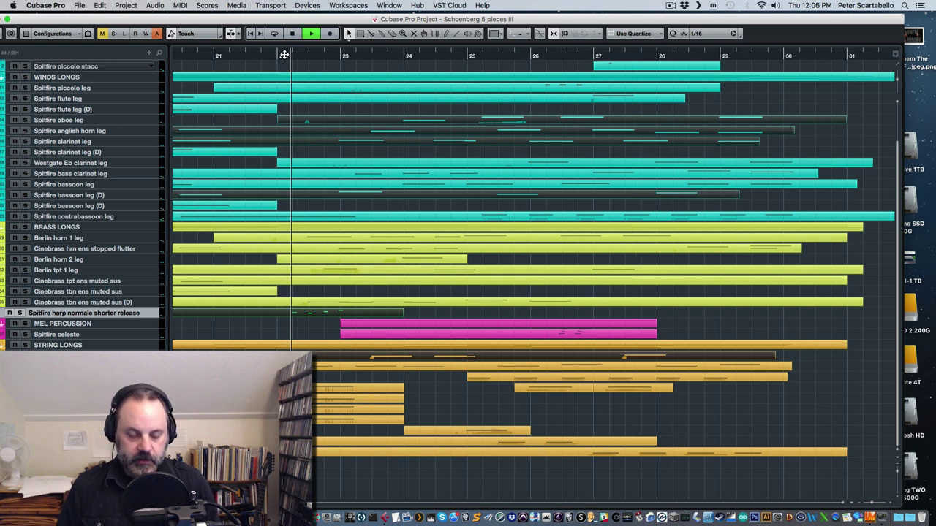
pyautogui.click(283, 54)
pyautogui.press('space')
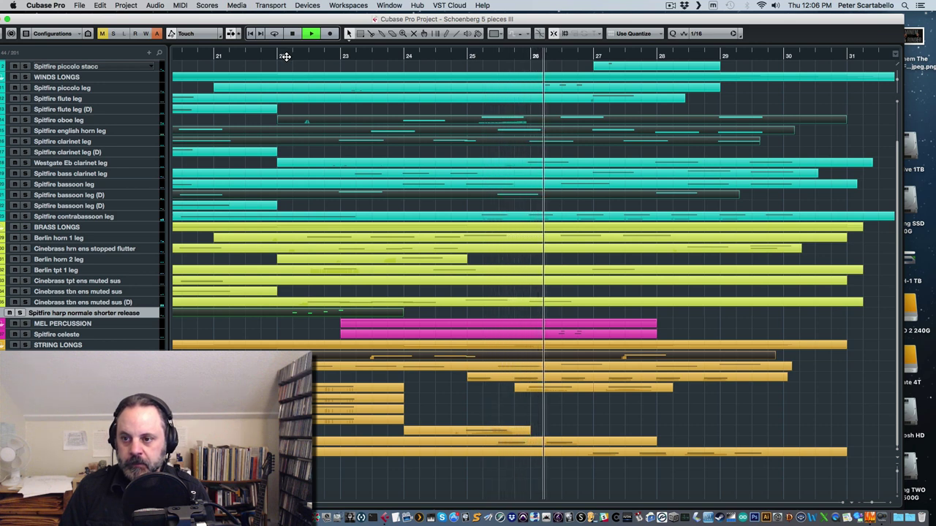
pyautogui.press('space')
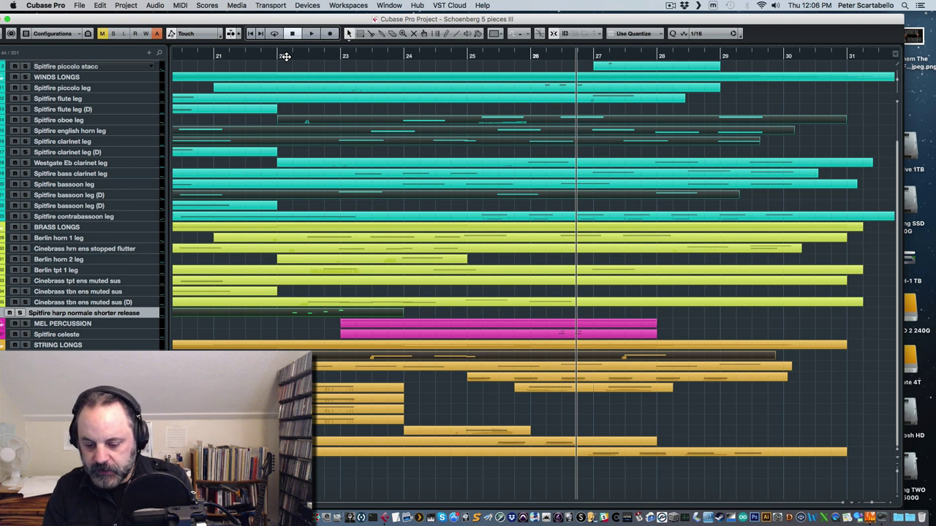
# Audition bass clarinet with bassoon leg and stopped flutter horns, and with bassoon leg (D) and Berlin horn 1, in the Key Editor
pyautogui.click(341, 54)
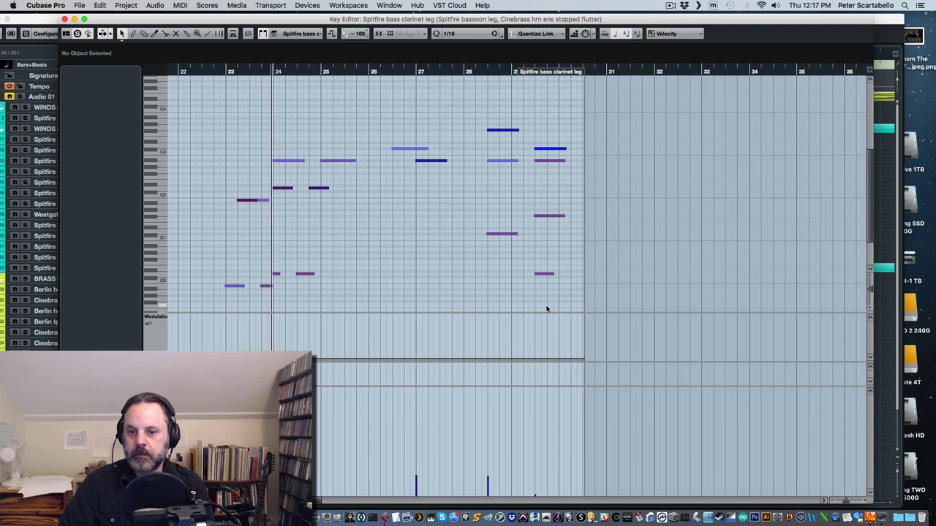
pyautogui.click(64, 20)
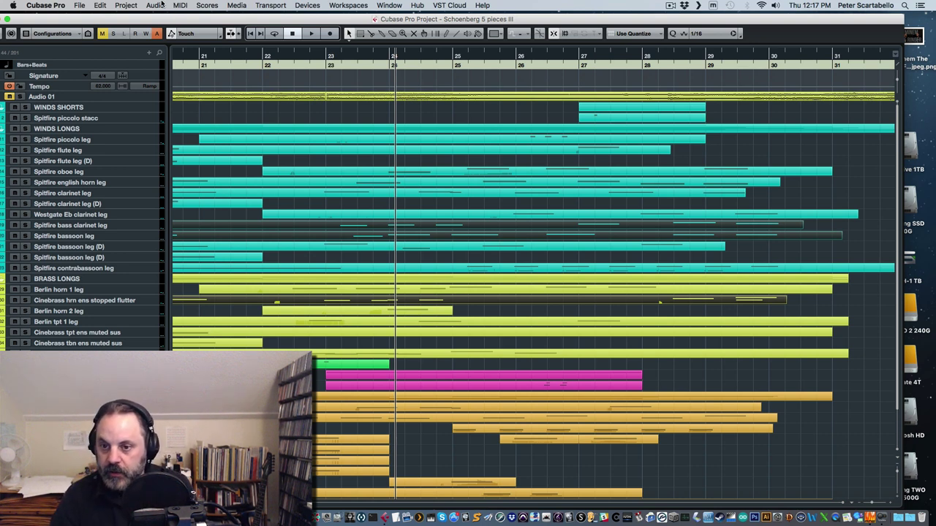
pyautogui.doubleClick(388, 150)
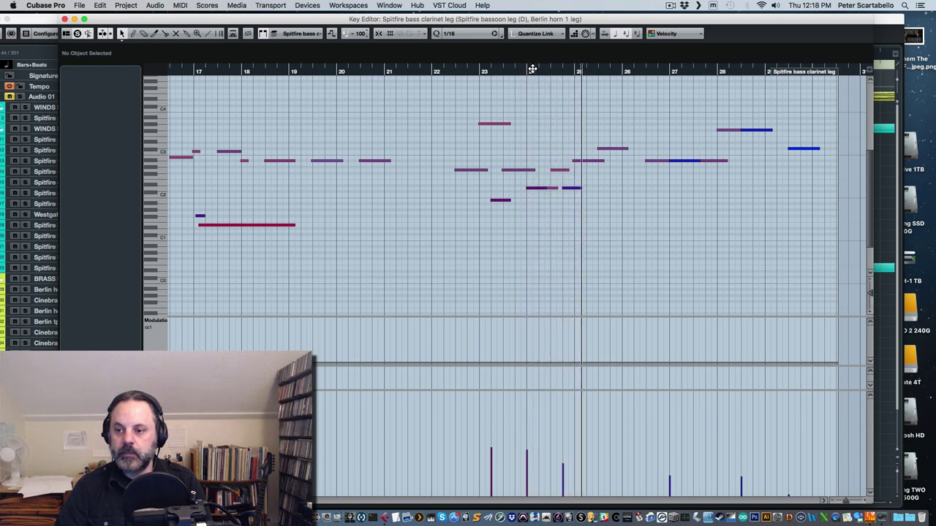
pyautogui.press('space')
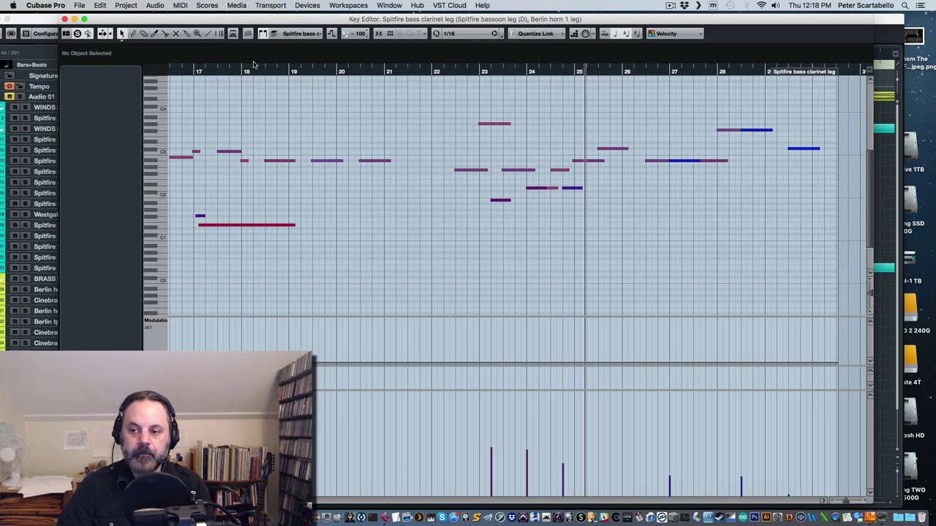
pyautogui.click(65, 20)
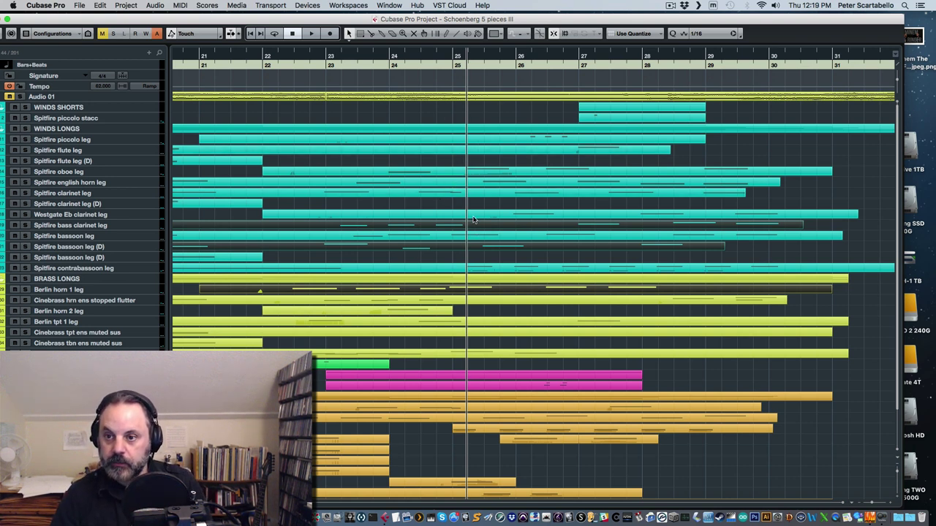
# Review the clarinet leg, Berlin horn 1 and Spitfire Chamber vl.2 parts together in the Key Editor, and close it
pyautogui.press('Return')
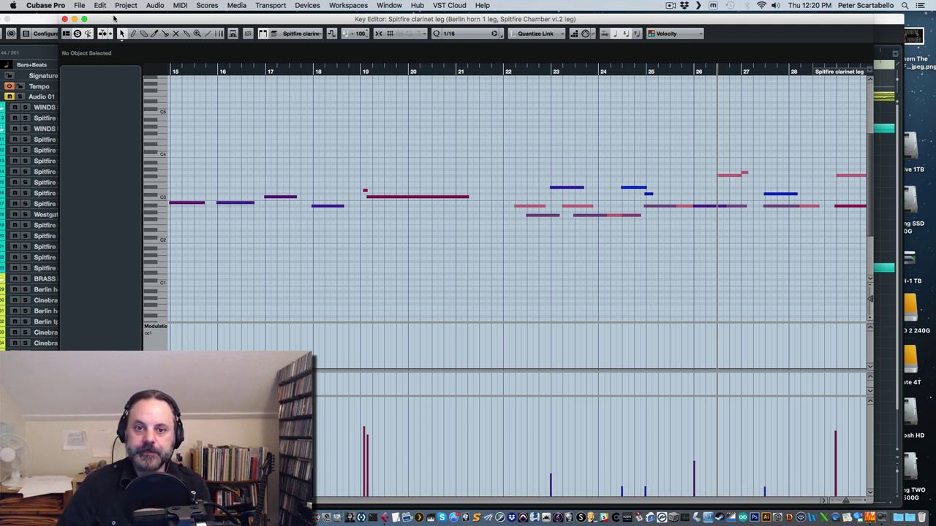
pyautogui.click(65, 19)
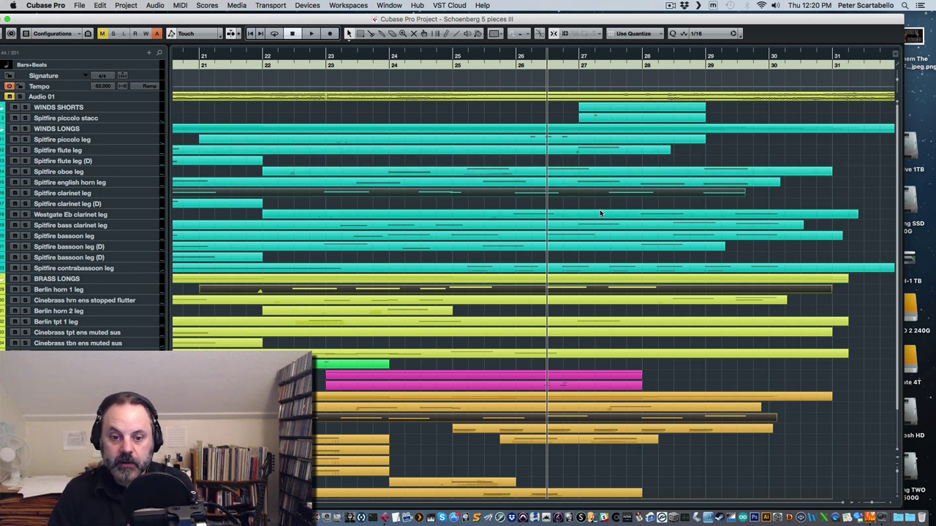
# Select the Spitfire celeste, piccolo leg and oboe leg parts and open them together in the Key Editor
pyautogui.scroll(-3, 598, 217)
pyautogui.click(575, 335)
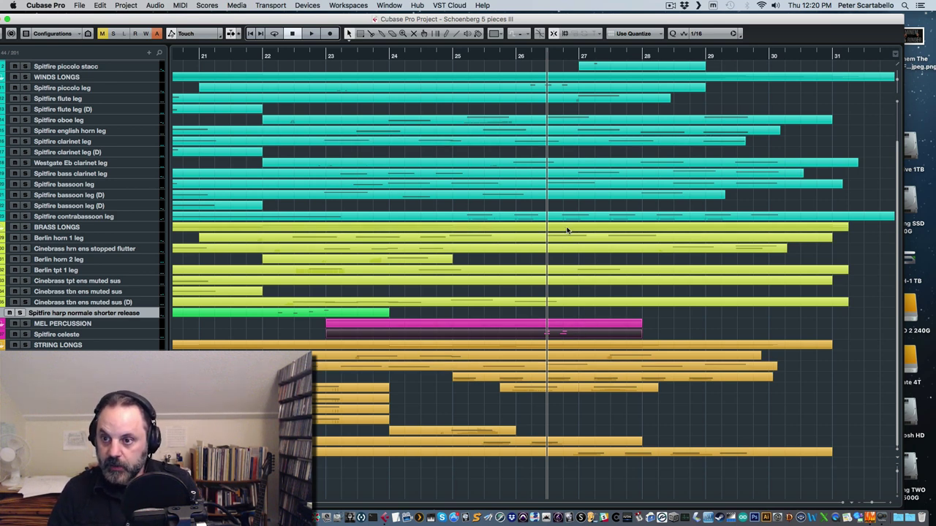
pyautogui.scroll(3, 566, 233)
pyautogui.click(562, 139)
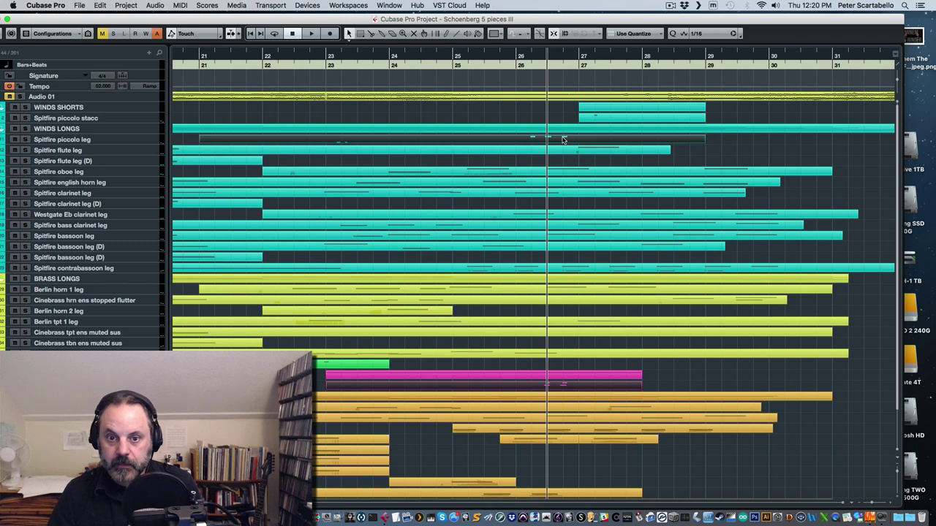
pyautogui.click(565, 174)
pyautogui.click(565, 174)
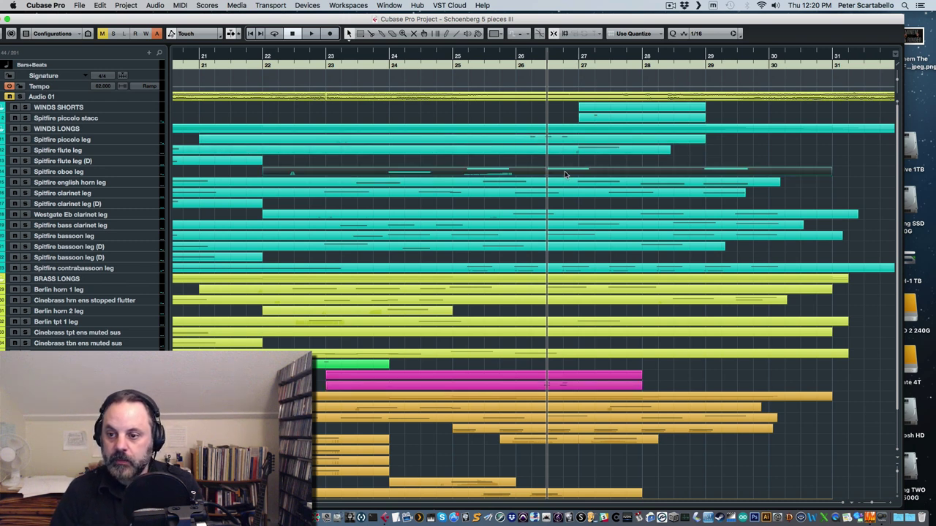
pyautogui.doubleClick(563, 168)
# Audition the piccolo, oboe and celeste notes from just before bar 26, stop playback, and close the Key Editor
pyautogui.click(396, 69)
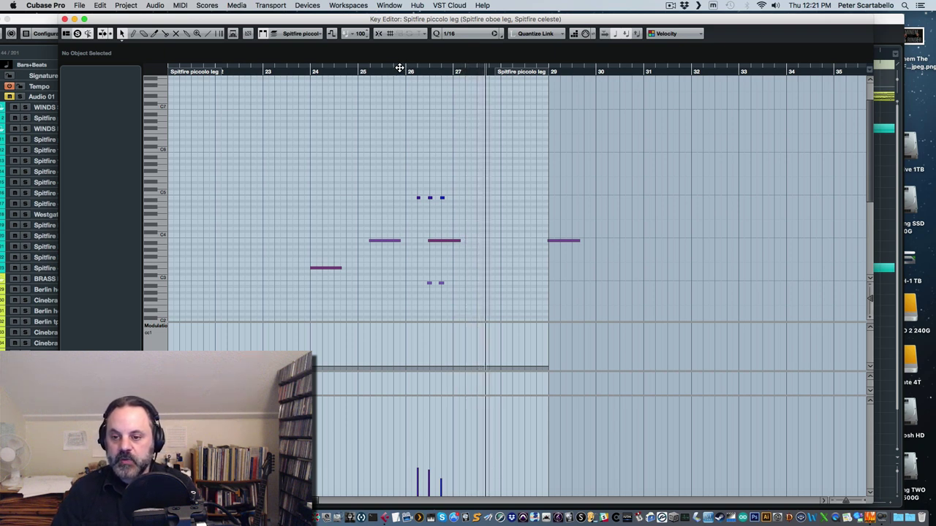
pyautogui.click(400, 70)
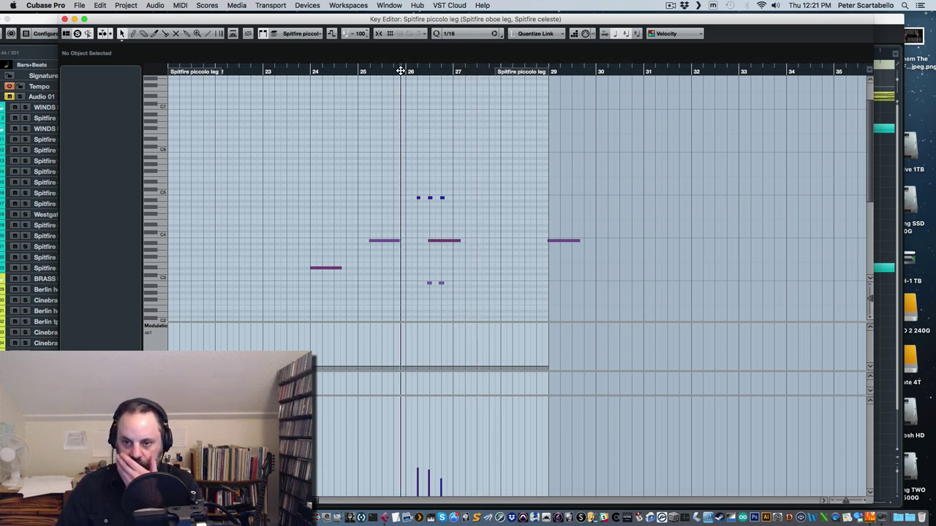
pyautogui.press('space')
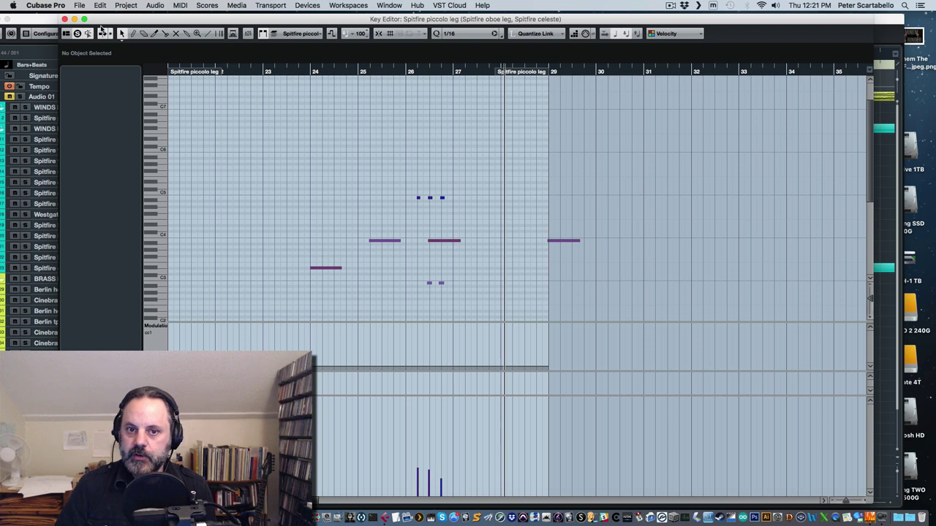
pyautogui.click(64, 19)
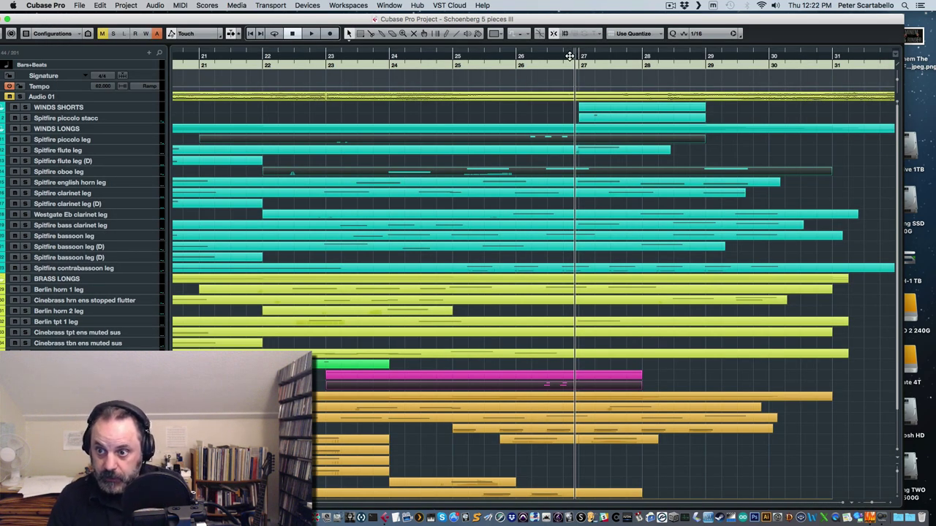
# Audition the piccolo stacc, flute leg and Spitfire Chamber vl.1 long con sord parts in the Key Editor from just before bar 27
pyautogui.click(611, 118)
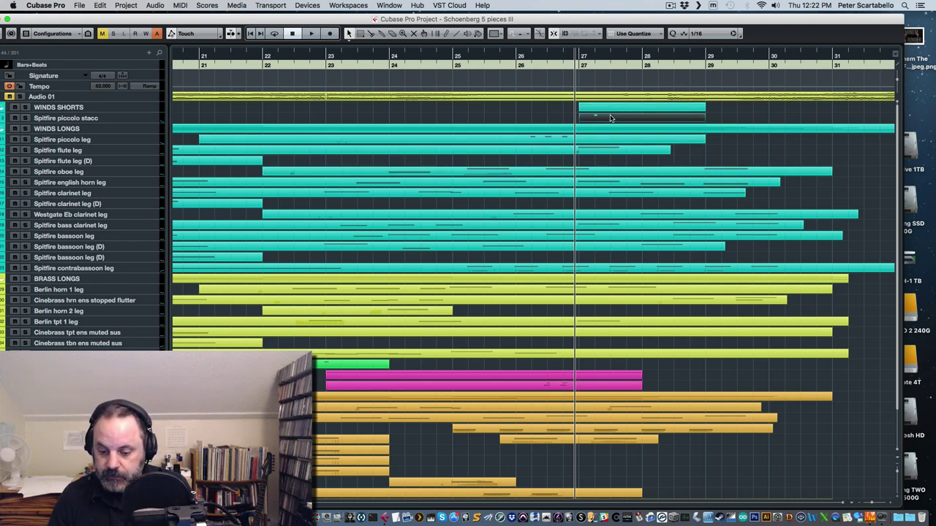
pyautogui.click(605, 151)
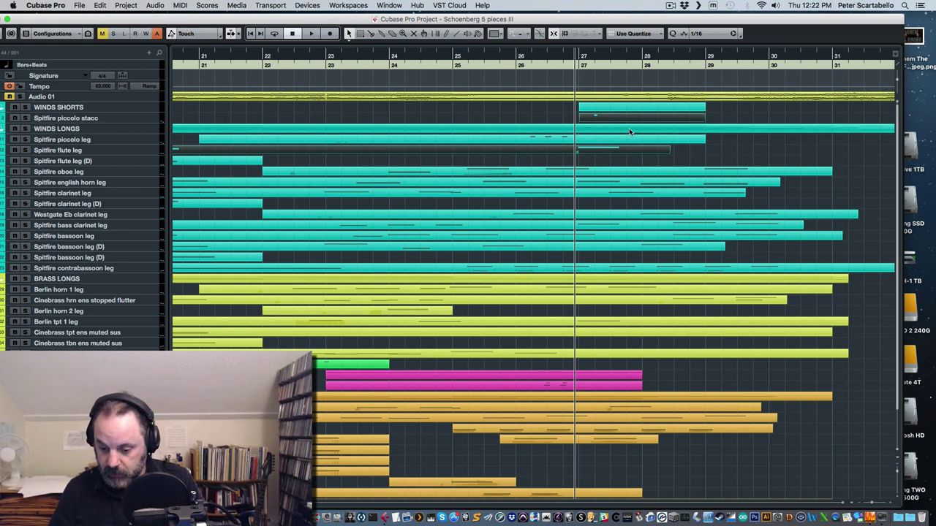
pyautogui.click(636, 411)
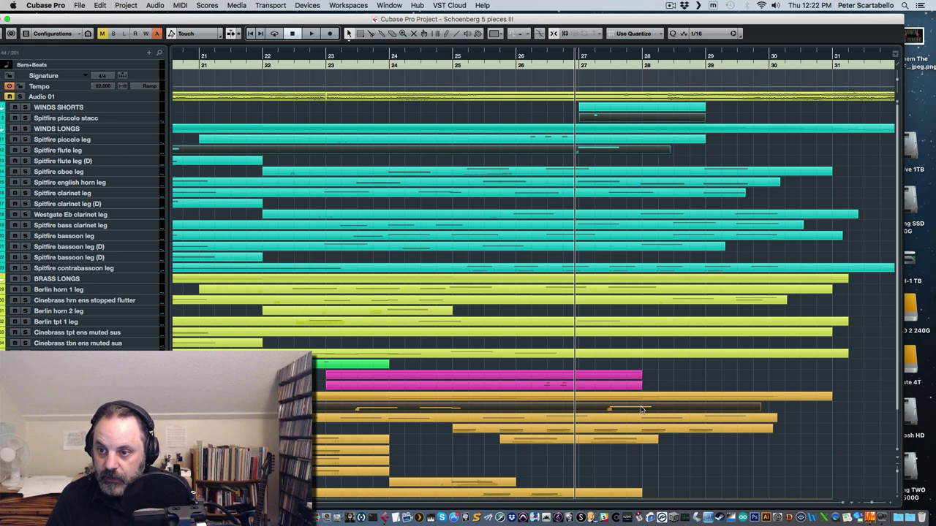
pyautogui.press('Return')
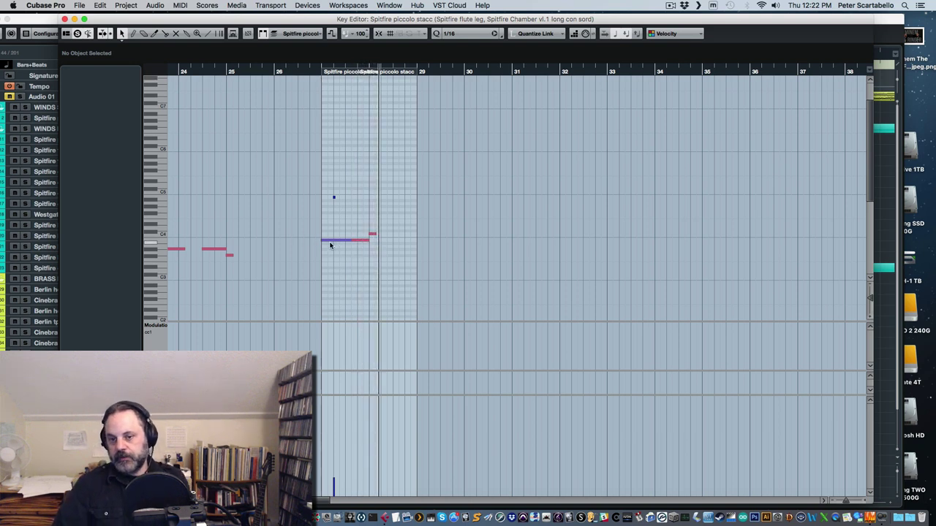
pyautogui.click(314, 71)
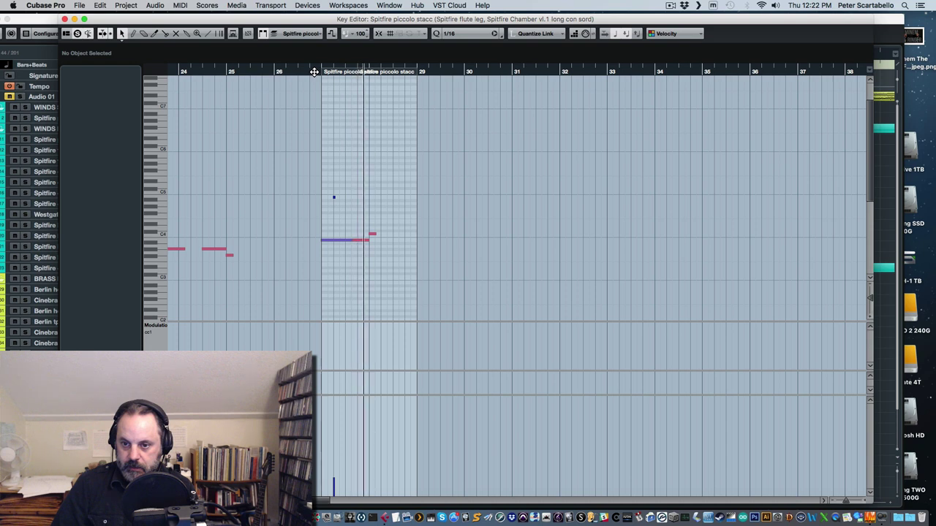
# Finish auditioning the piccolo stacc, flute leg and Spitfire Chamber vl.1 long con sord notes, and close the Key Editor
pyautogui.press('space')
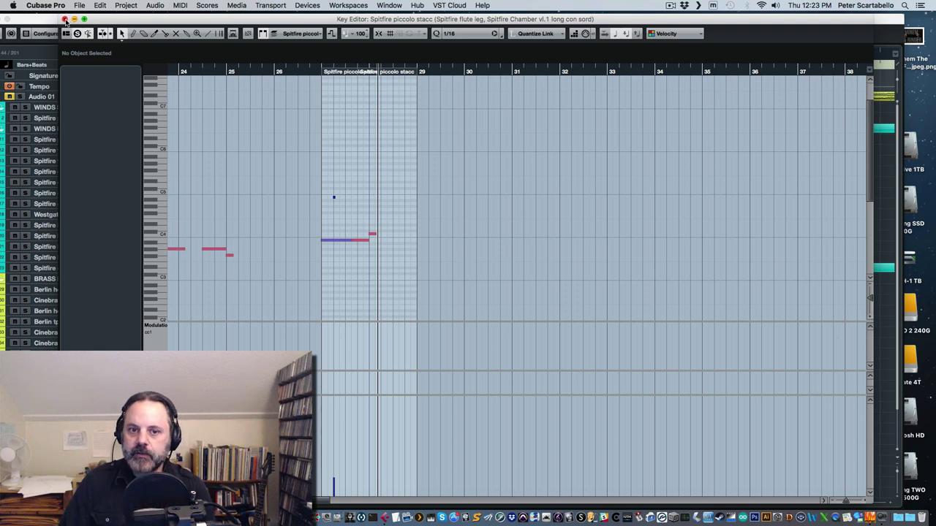
pyautogui.click(65, 20)
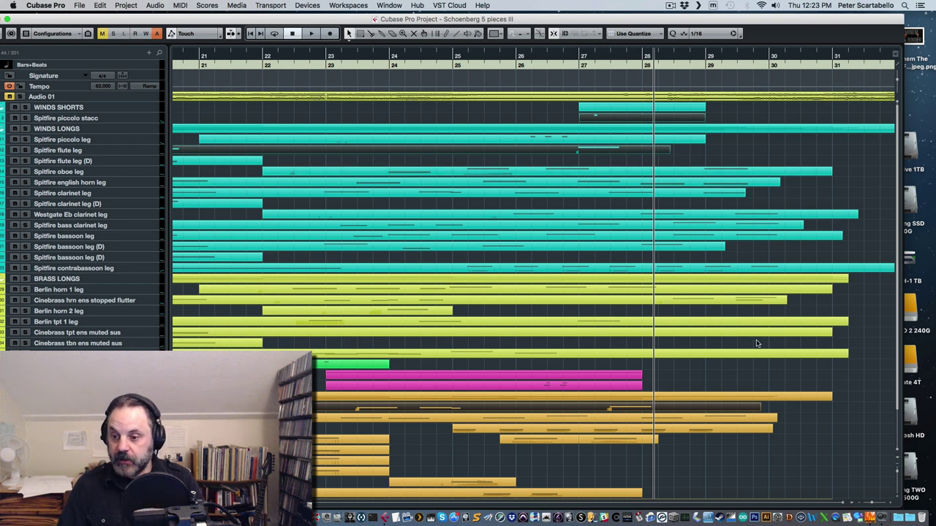
# Open the Spitfire Chamber vl.2, bass clarinet and Berlin horn 1 parts together, highlight the fragment just before bar 27, and close the Key Editor
pyautogui.press('Return')
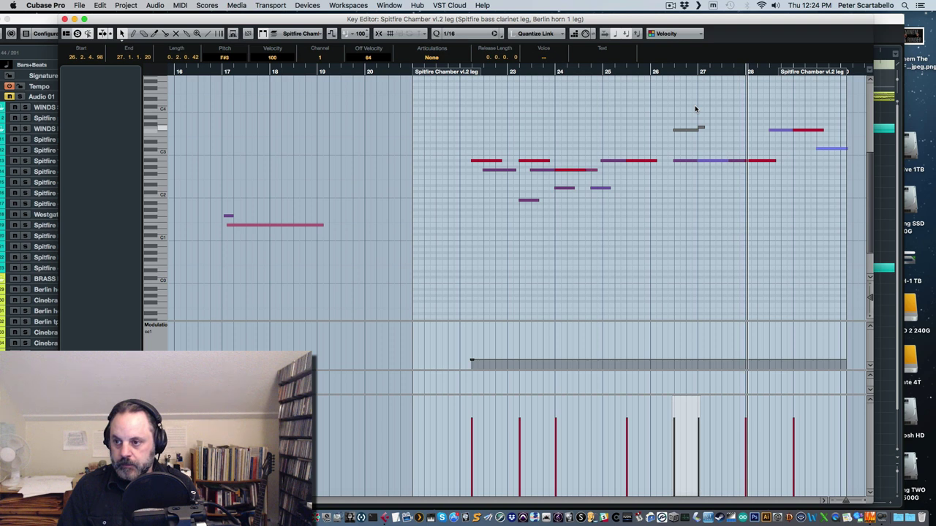
pyautogui.moveTo(655, 107); pyautogui.dragTo(710, 144)
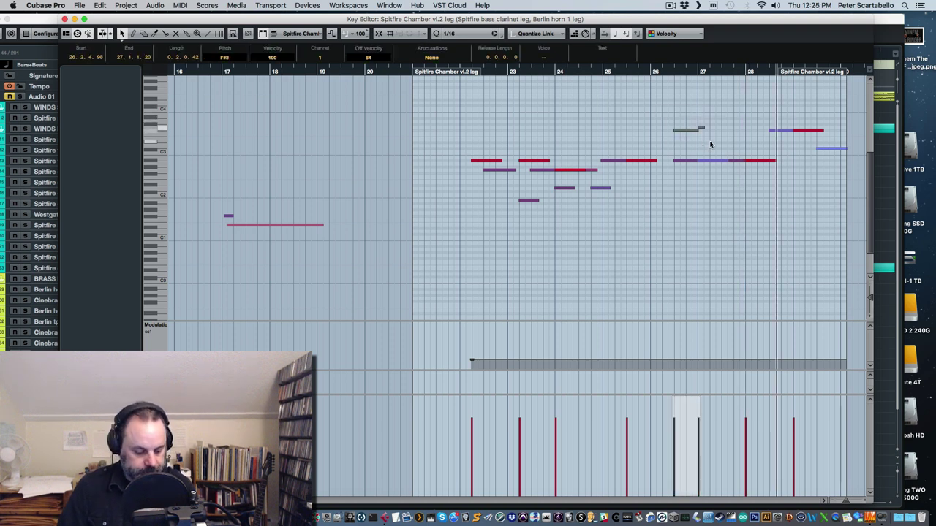
pyautogui.click(64, 19)
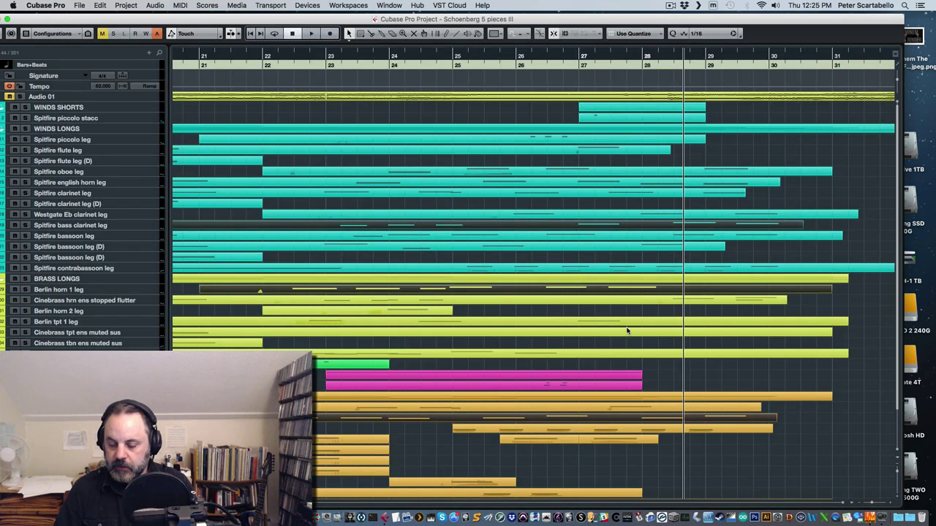
# Select the Spitfire contrabassoon leg and LASS solo CB eq for CS parts and open them together in the Key Editor
pyautogui.scroll(-3, 633, 330)
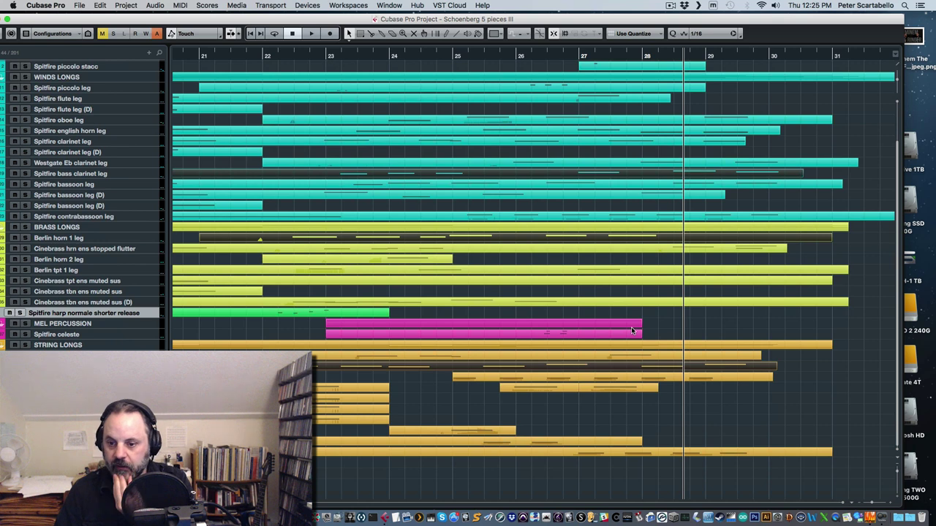
pyautogui.click(614, 454)
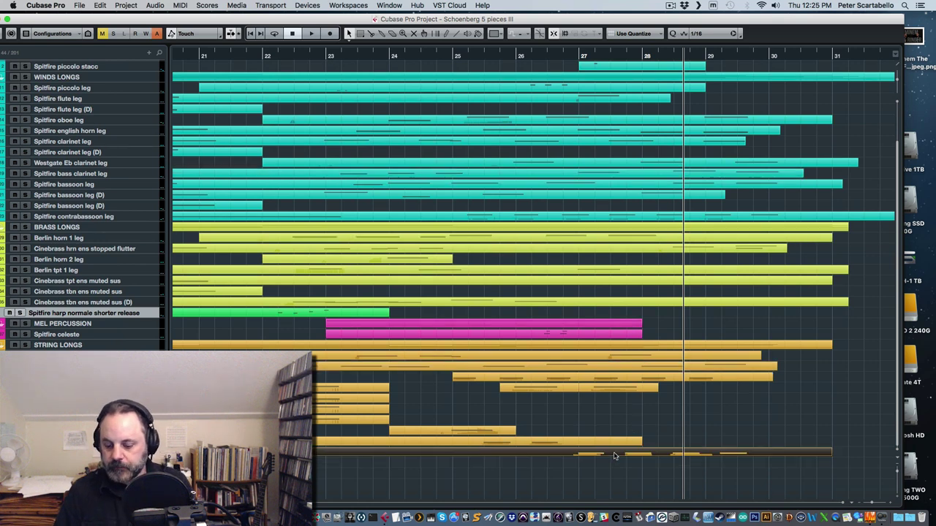
pyautogui.keyDown('shift'); pyautogui.click(621, 443); pyautogui.keyUp('shift')
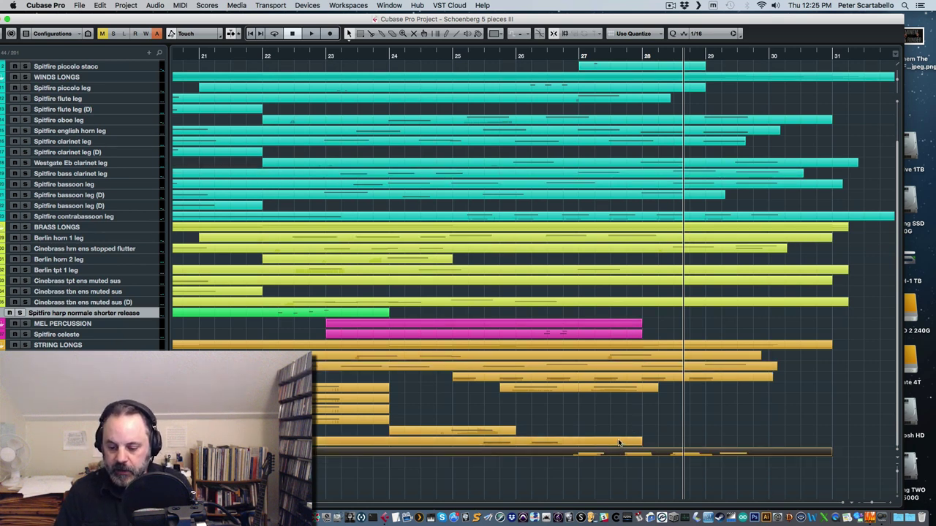
pyautogui.scroll(3, 603, 282)
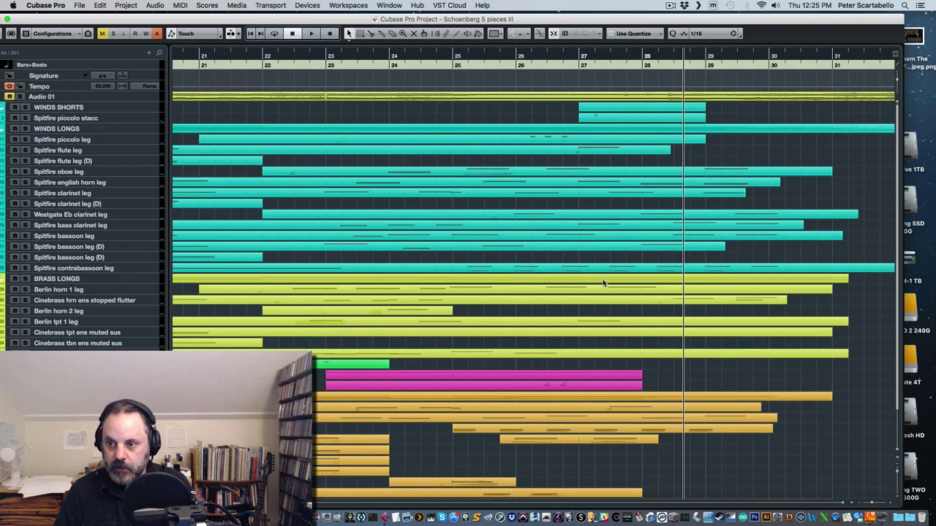
pyautogui.click(609, 269)
pyautogui.scroll(-3, 604, 259)
pyautogui.press('Return')
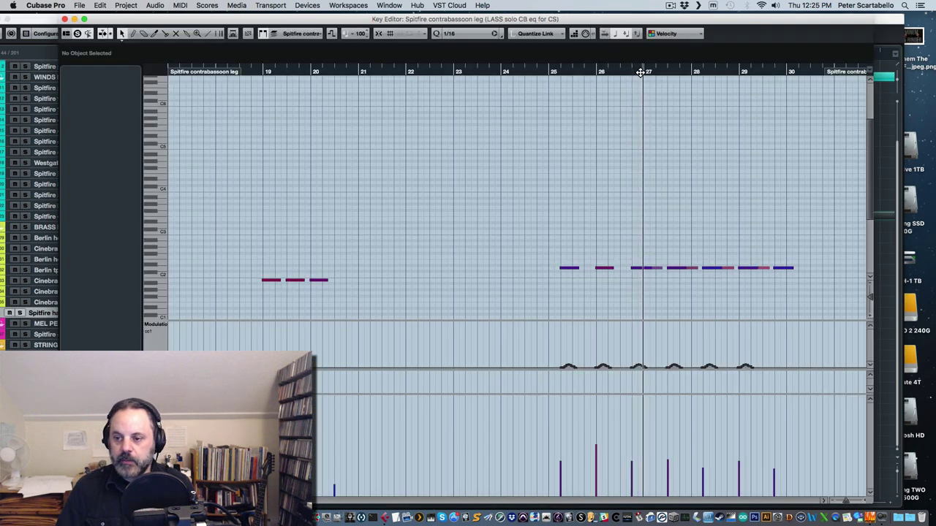
# Audition the contrabassoon and solo bass notes from just before bar 27, stop playback, and close the Key Editor
pyautogui.press('space')
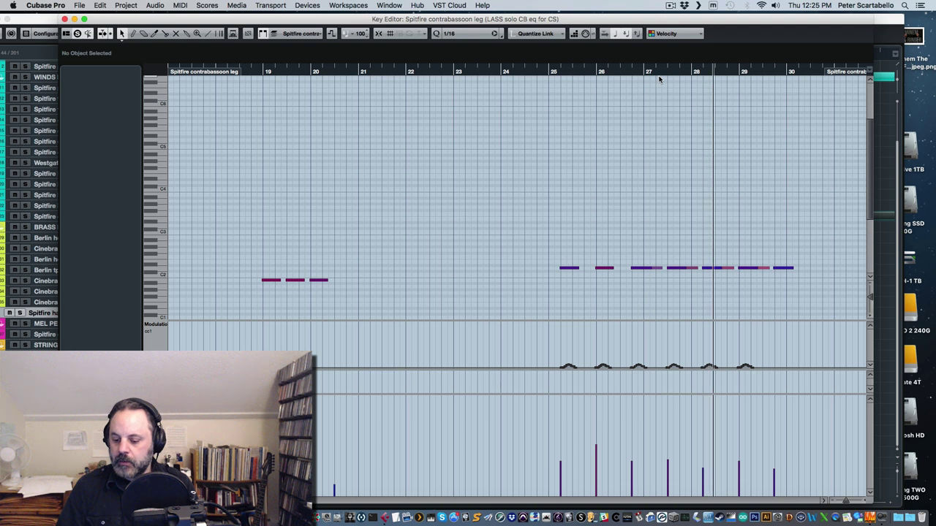
pyautogui.press('space')
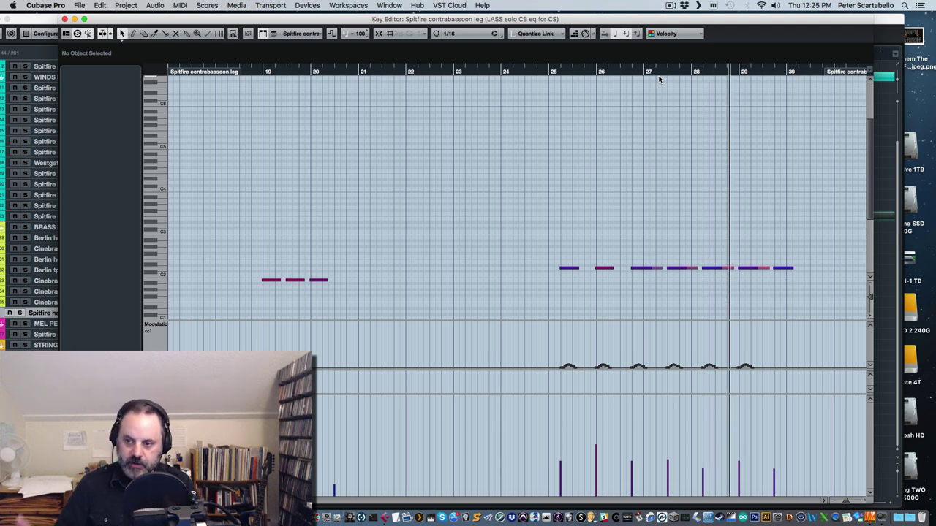
pyautogui.click(64, 19)
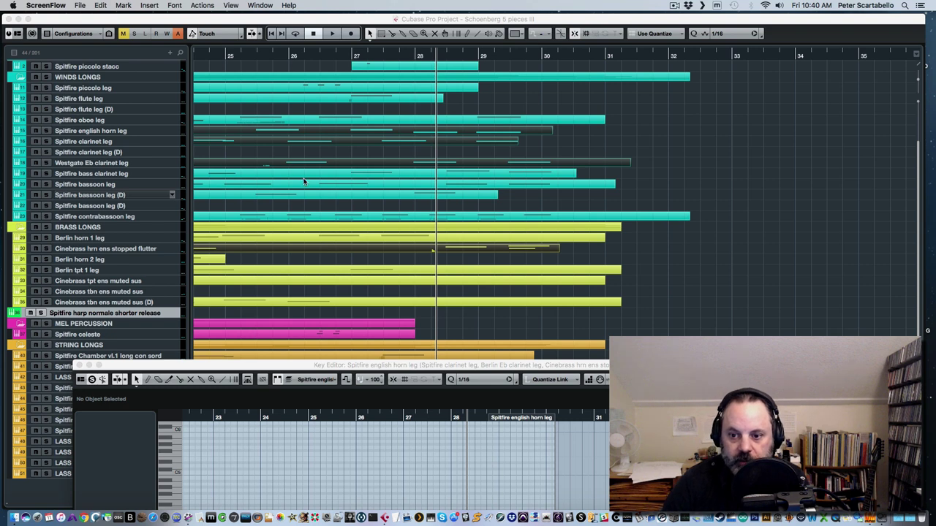
# Audition the english horn, clarinet, Eb clarinet and Cinebrass stopped horn parts together, highlight the low note near bar 29, and close the Key Editor
pyautogui.doubleClick(372, 144)
pyautogui.press('space')
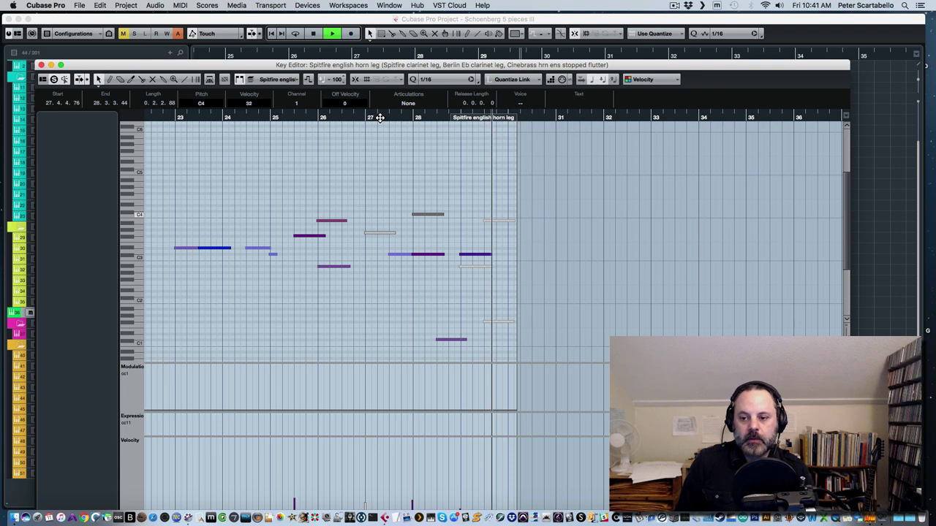
pyautogui.press('space')
pyautogui.moveTo(457, 303); pyautogui.dragTo(500, 330)
pyautogui.click(41, 65)
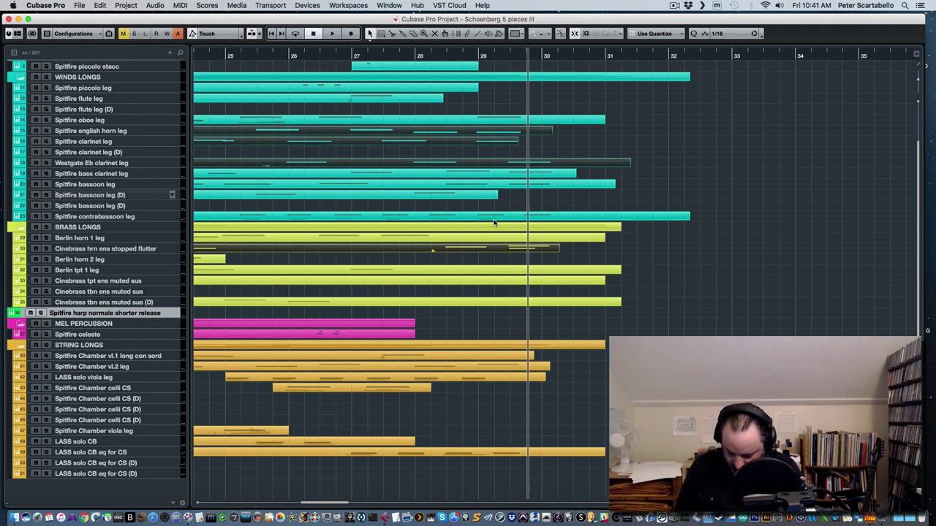
pyautogui.click(636, 133)
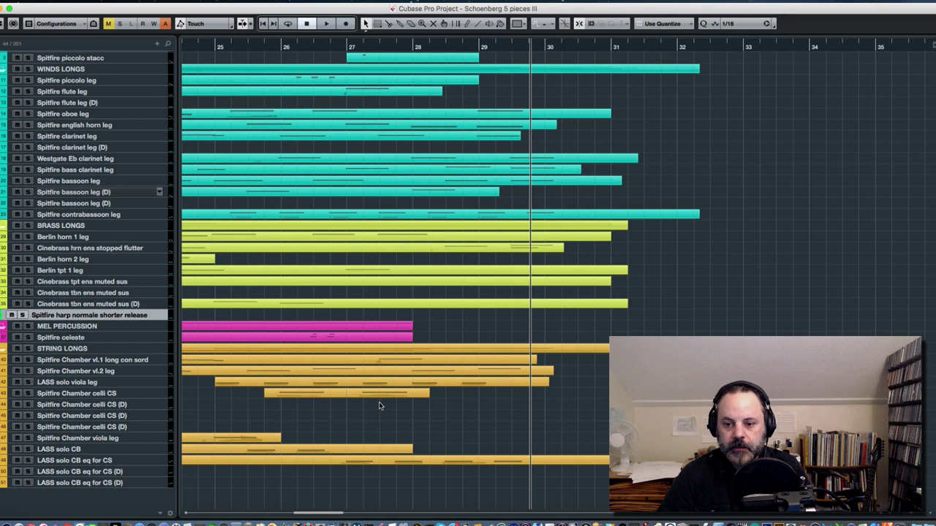
# Open the Spitfire Chamber celli CS part starting at bar 27 in the Key Editor, audition its melodic fragment, and close the editor
pyautogui.doubleClick(380, 395)
pyautogui.moveTo(182, 56); pyautogui.dragTo(262, 34)
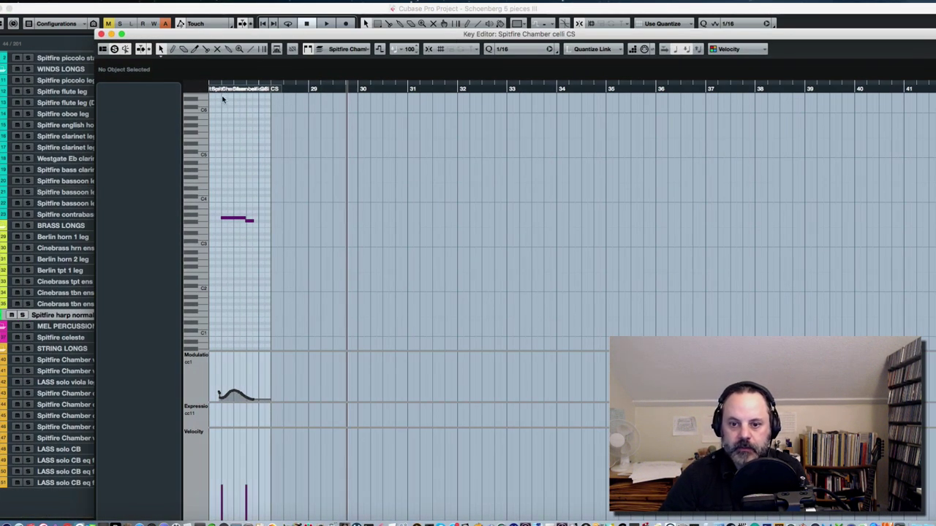
pyautogui.click(218, 86)
pyautogui.press('space')
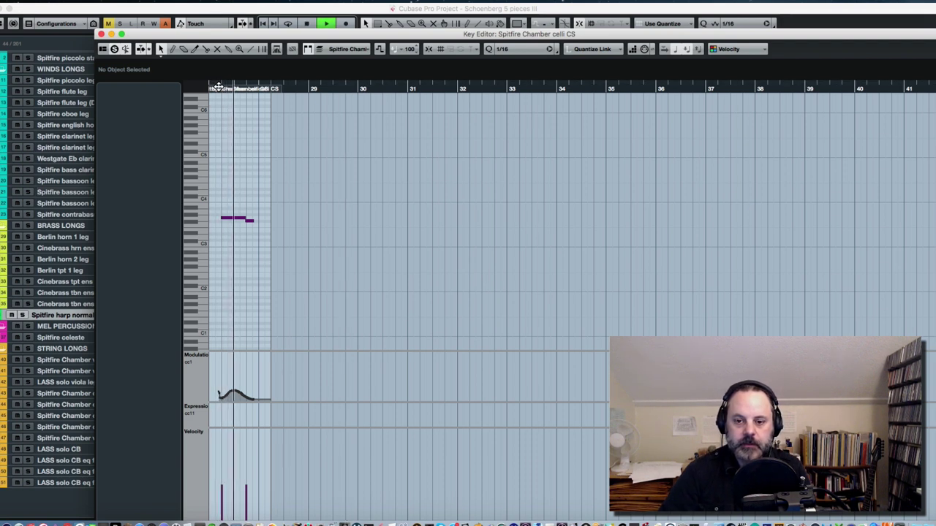
pyautogui.press('space')
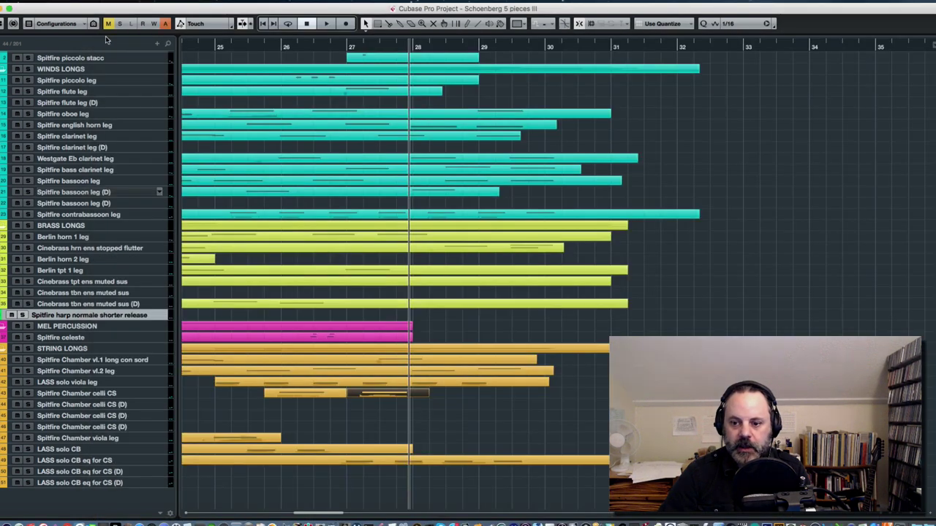
pyautogui.click(101, 33)
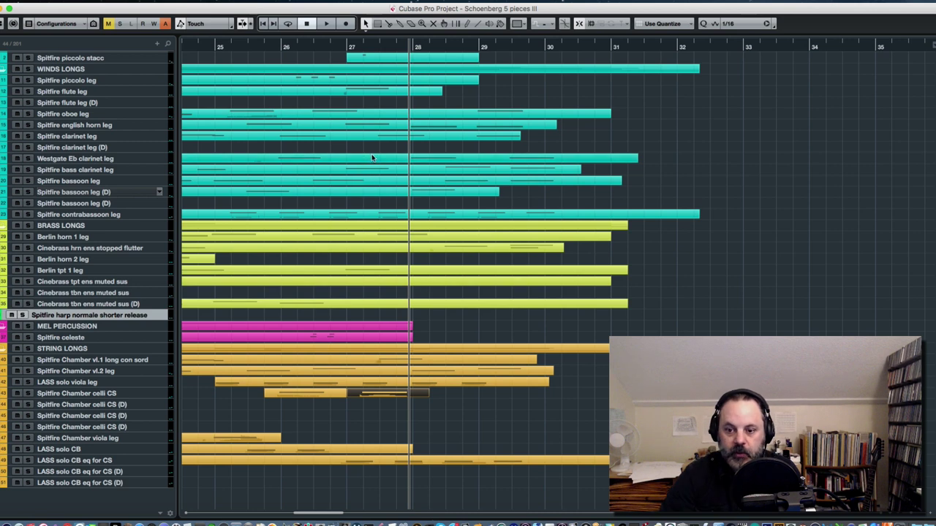
# Select the bass clarinet, bassoon leg (D), Spitfire Chamber vl.2 and celli CS parts and open them together in the Key Editor
pyautogui.scroll(3, 371, 158)
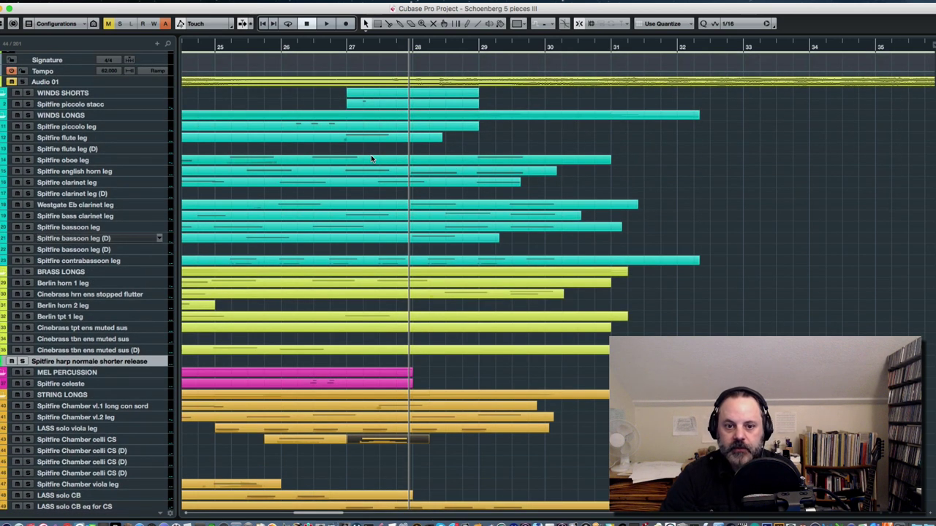
pyautogui.click(398, 211)
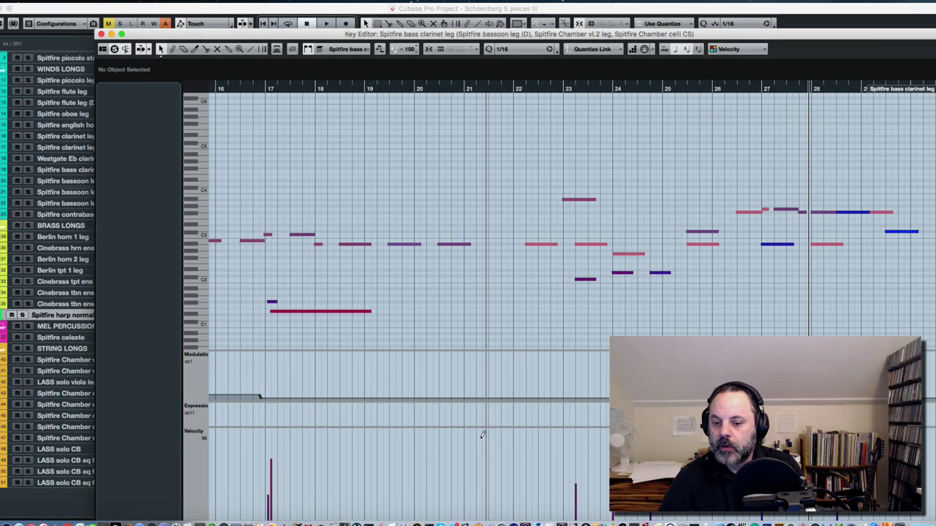
pyautogui.doubleClick(398, 211)
pyautogui.moveTo(348, 37); pyautogui.dragTo(233, 24)
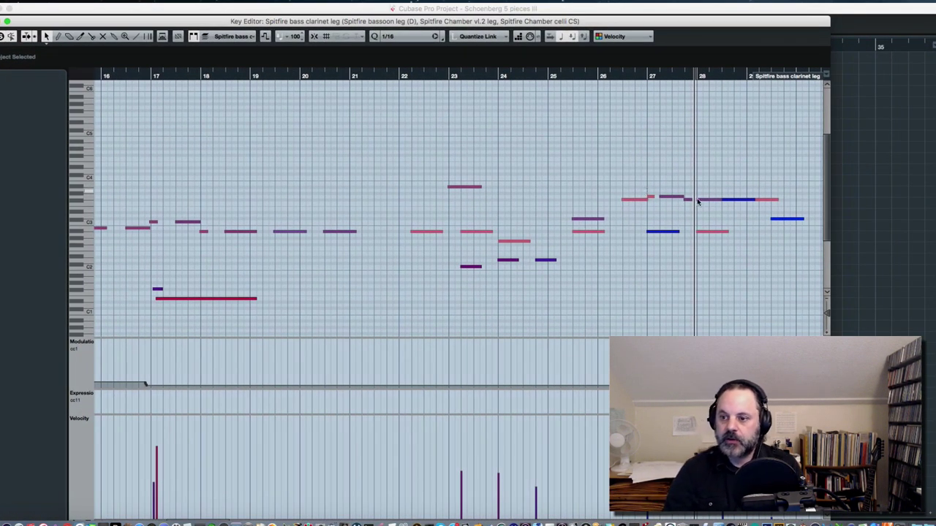
# Select the lower notes between bars 27 and 30, audition the four combined parts from before bar 27, and close the Key Editor
pyautogui.moveTo(645, 207); pyautogui.dragTo(805, 237)
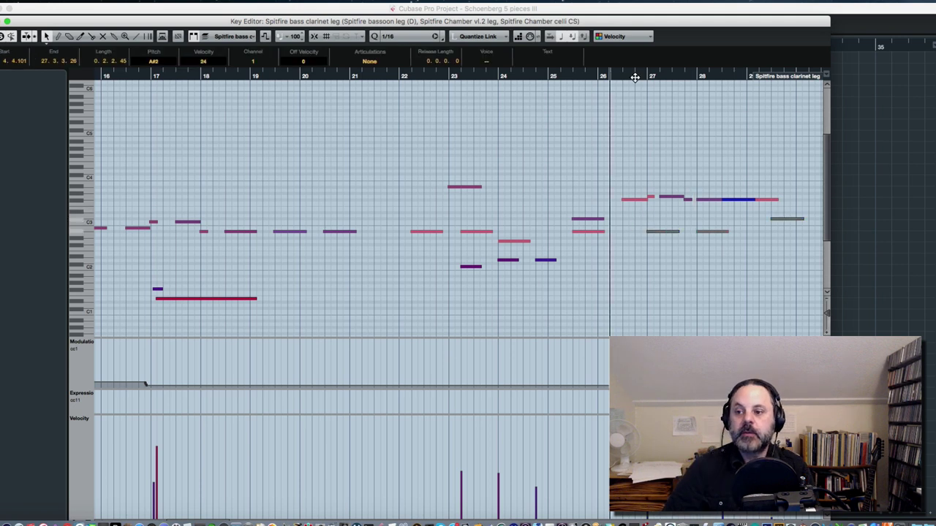
pyautogui.click(636, 76)
pyautogui.press('space')
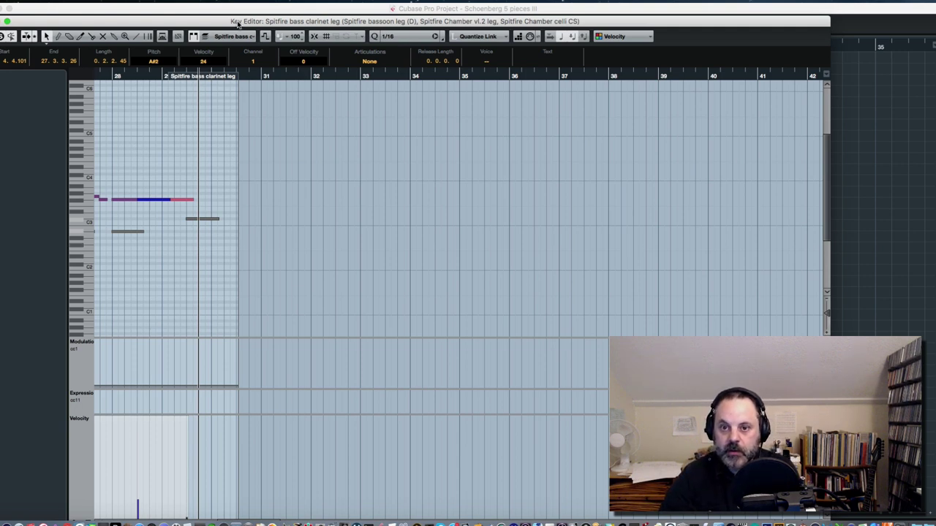
pyautogui.moveTo(236, 22); pyautogui.dragTo(307, 7)
pyautogui.moveTo(318, 510); pyautogui.dragTo(291, 507)
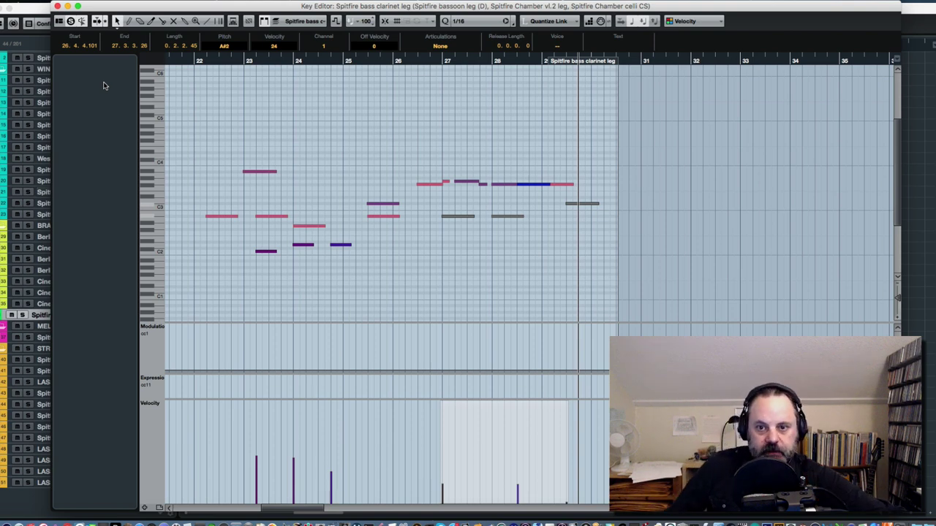
pyautogui.click(58, 6)
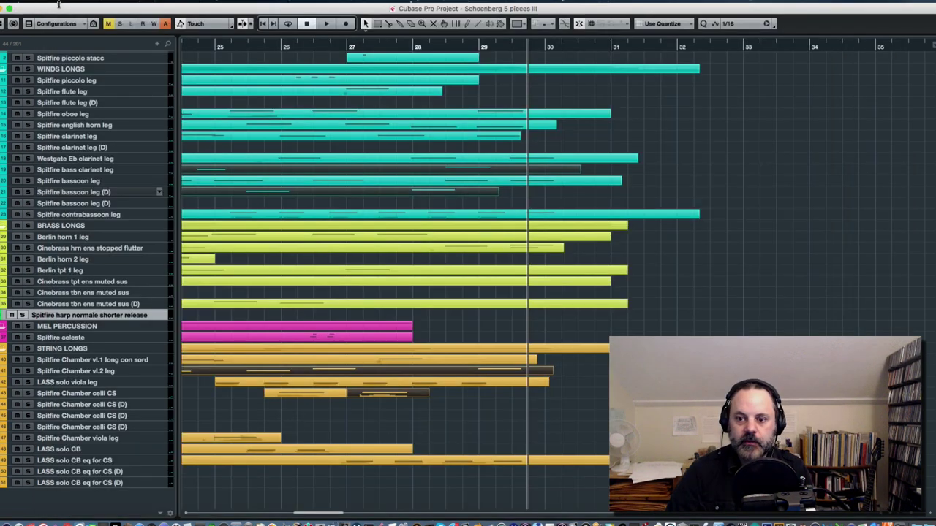
# Reopen the combined bass clarinet, bassoon, violin and celli parts briefly, and play the full arrangement past bar 30 in the project window
pyautogui.press('Return')
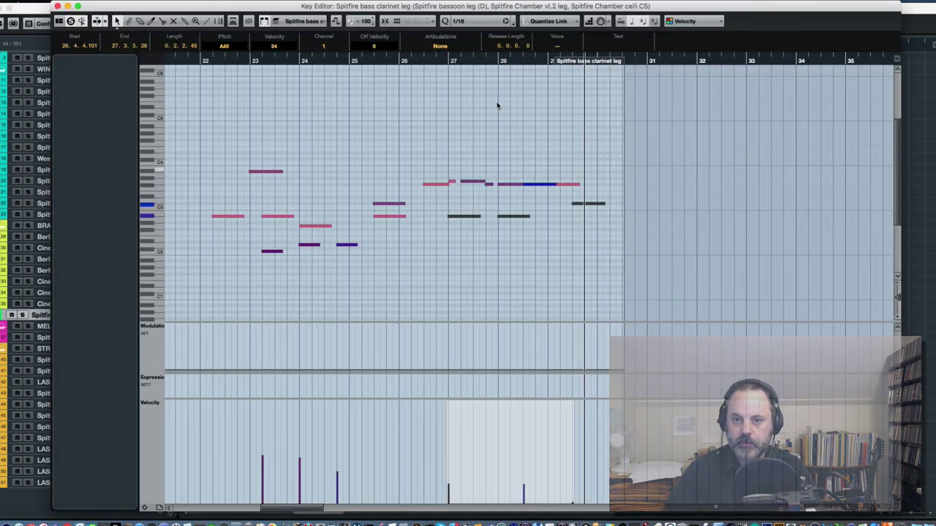
pyautogui.press('Return')
pyautogui.press('space')
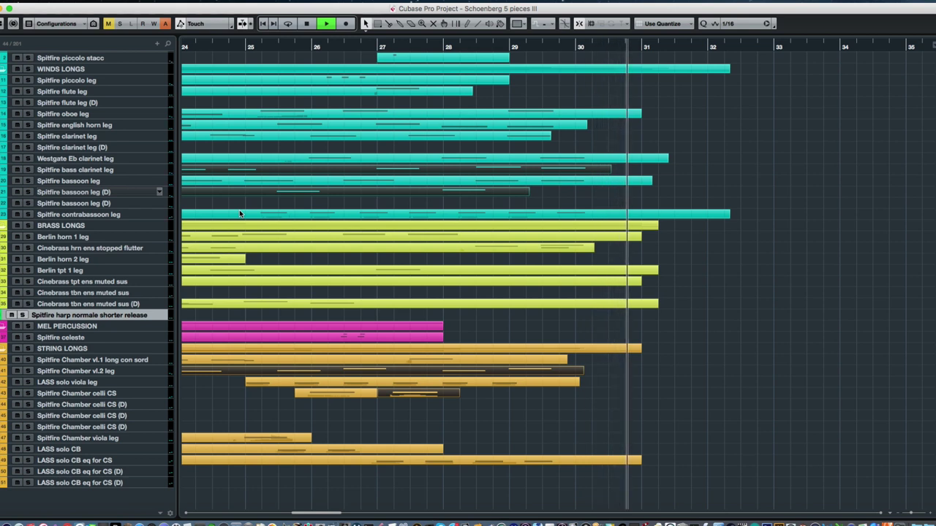
pyautogui.press('space')
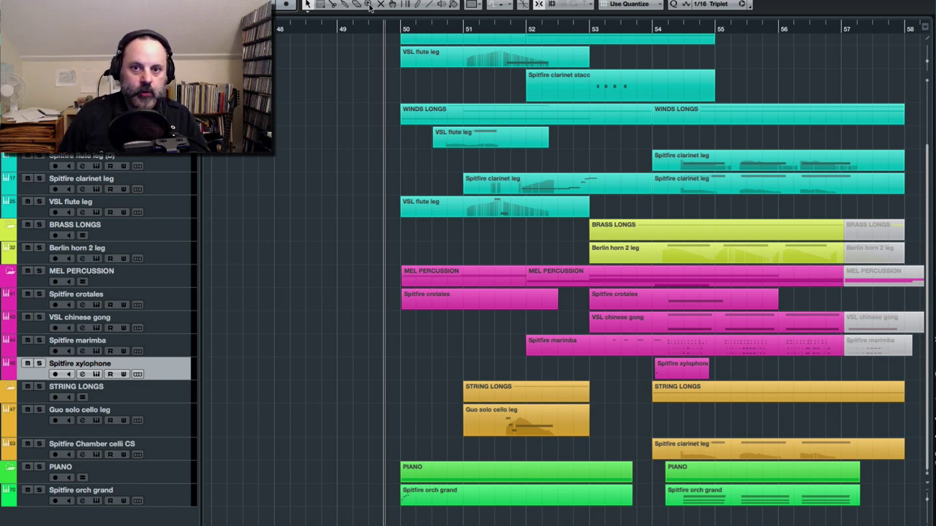
# Place the playback cursor just before bar 50 in the project with piano, marimba and xylophone tracks, and play through bar 57
pyautogui.click(368, 28)
pyautogui.click(382, 27)
pyautogui.click(387, 28)
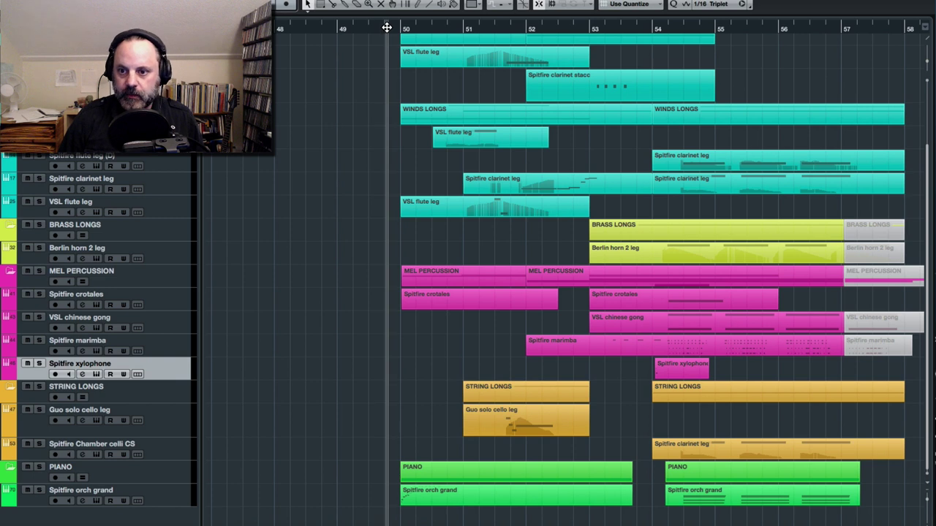
pyautogui.press('g')
pyautogui.press('space')
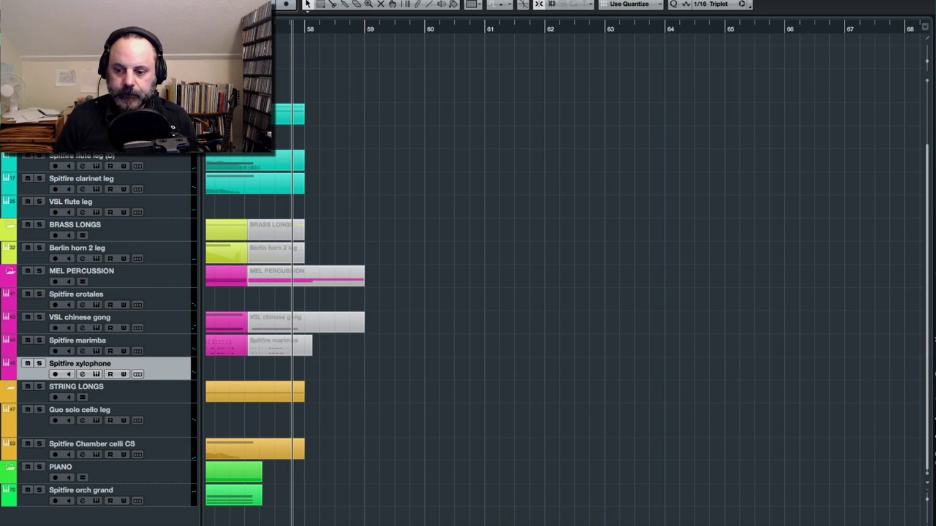
# Return the playback cursor to just before bar 50 for another listen to the passage
pyautogui.hscroll(-10, 564, 273)
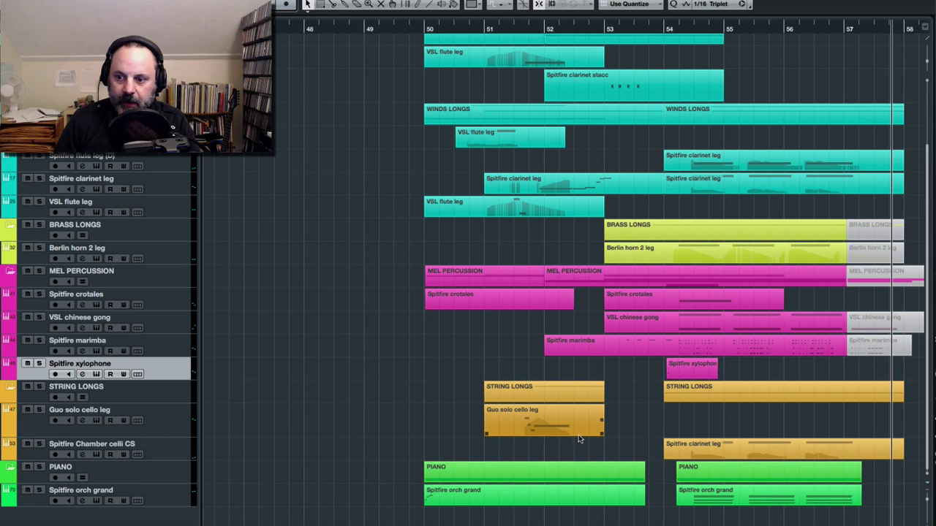
pyautogui.click(499, 351)
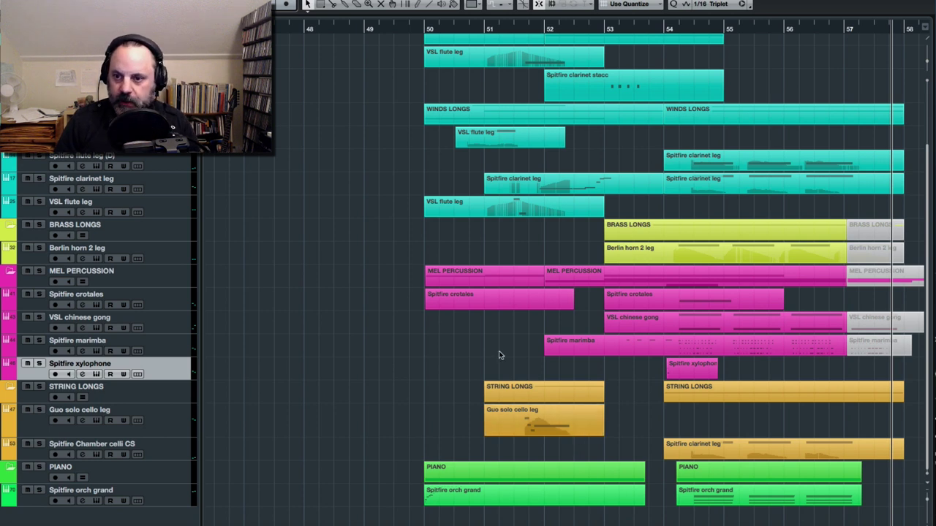
pyautogui.click(407, 27)
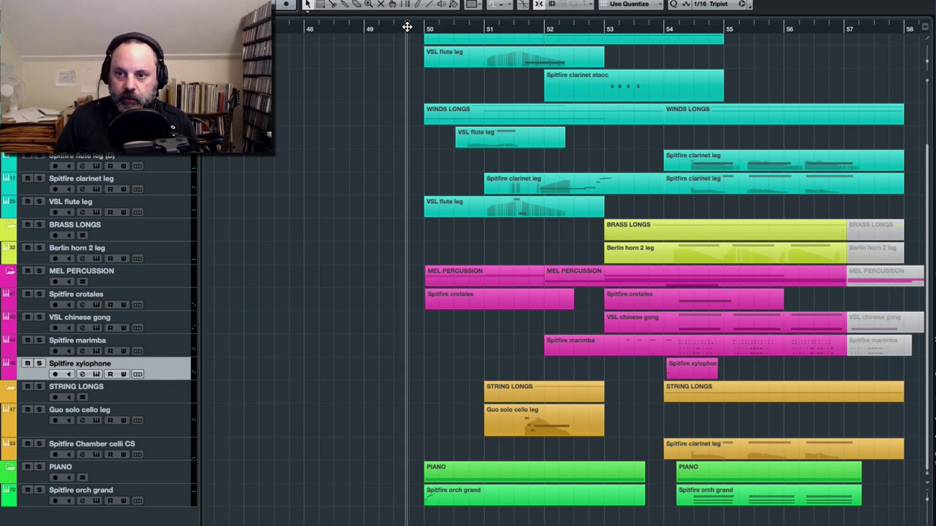
# Place the playback cursor just before bar 50, open the piano part starting there in the Key Editor, and audition its opening run
pyautogui.moveTo(408, 27); pyautogui.dragTo(410, 27)
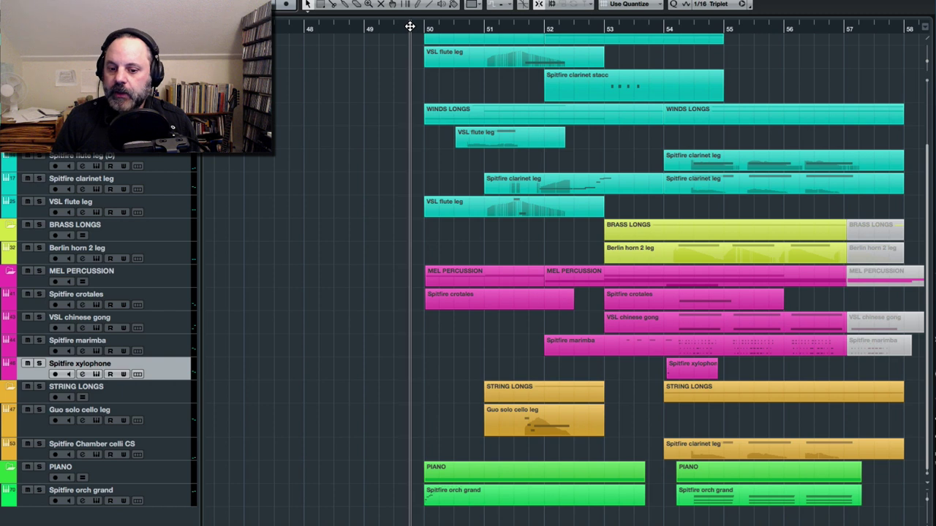
pyautogui.click(462, 492)
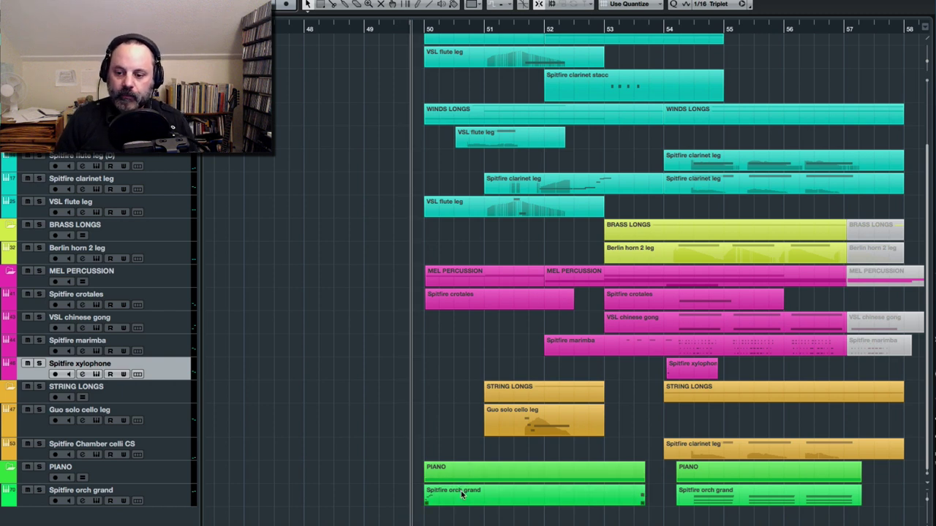
pyautogui.doubleClick(462, 495)
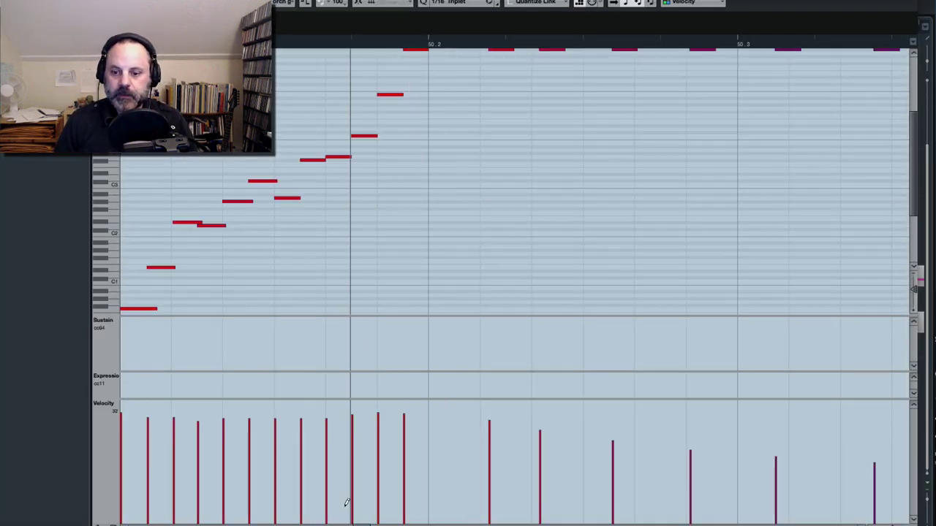
pyautogui.hscroll(-5, 434, 27)
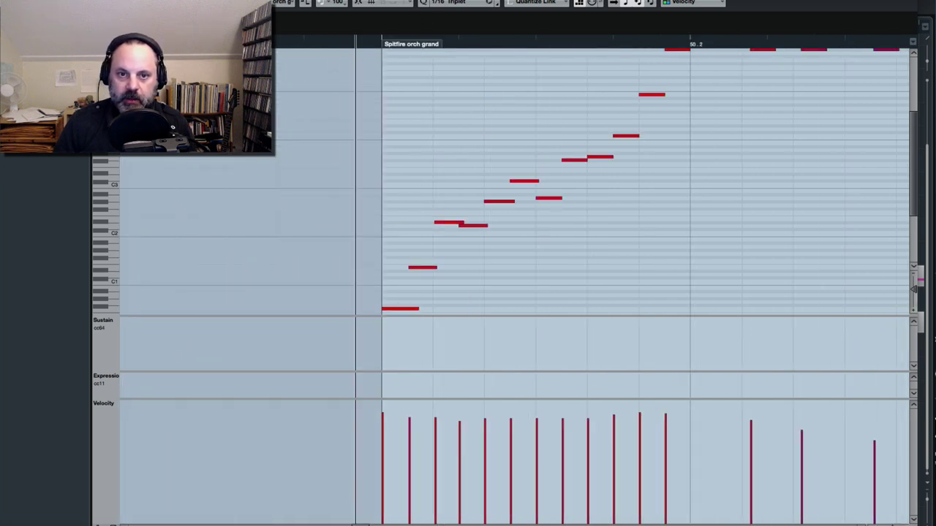
pyautogui.press('space')
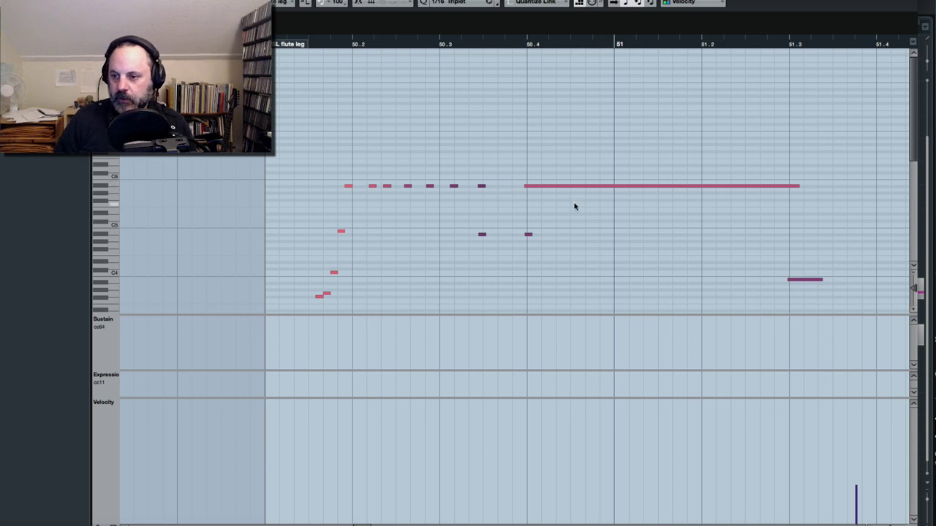
# Audition the combined flute, crotales and piano parts through bars 50 and 51, and close the Key Editor
pyautogui.scroll(-8, 601, 195)
pyautogui.scroll(4, 602, 196)
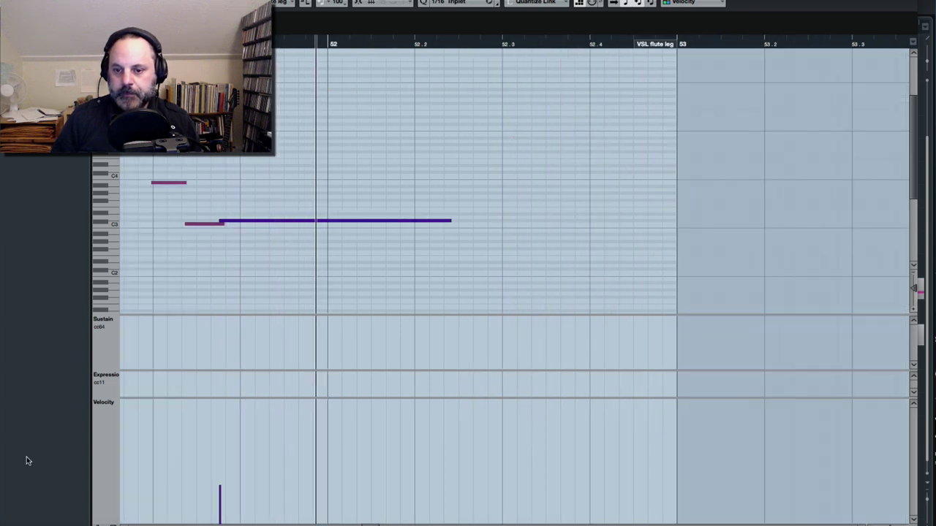
pyautogui.press('space')
pyautogui.click(407, 43)
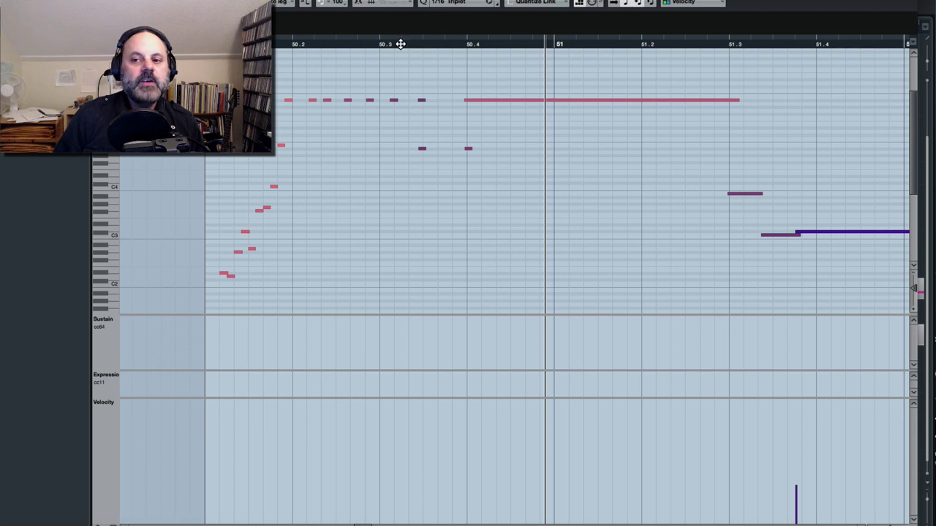
pyautogui.press('1')
pyautogui.press('space')
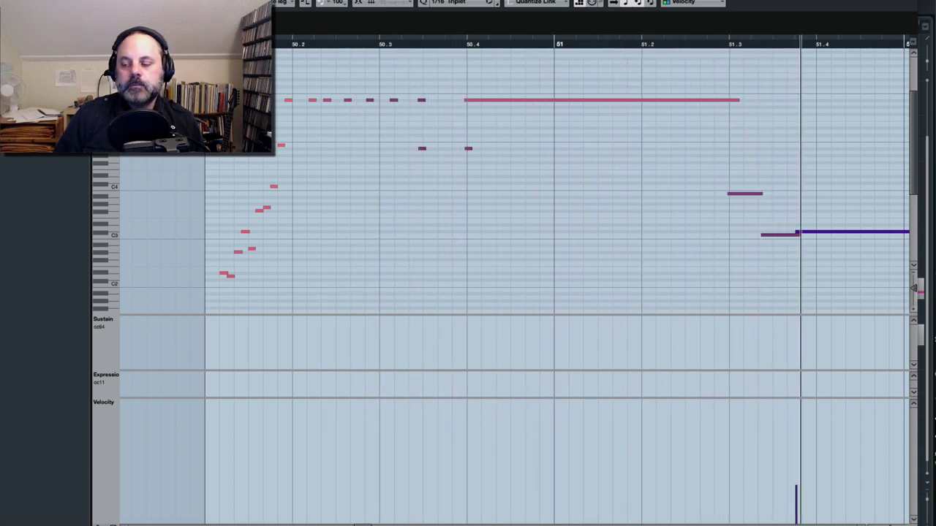
pyautogui.press('Return')
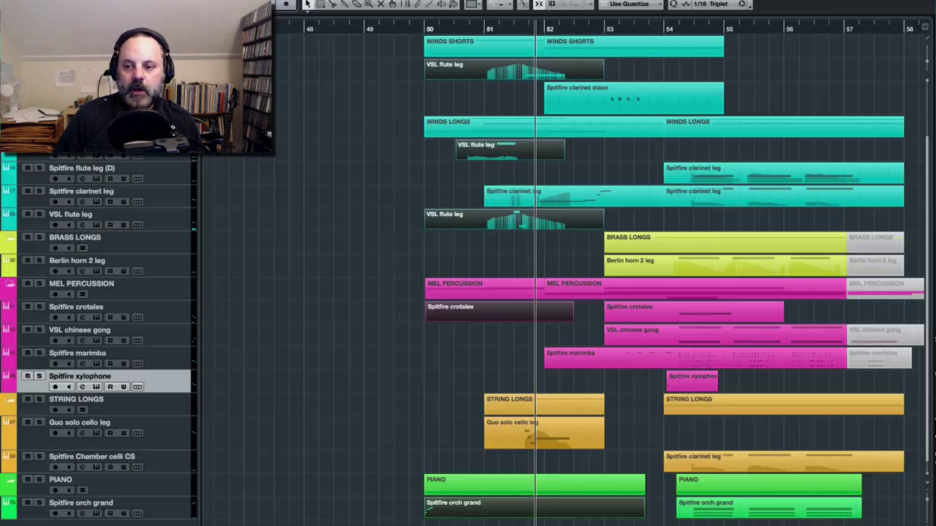
# Select the two VSL flute leg parts starting at bar 50 and the Guo solo cello part, and open them together in the Key Editor
pyautogui.click(475, 225)
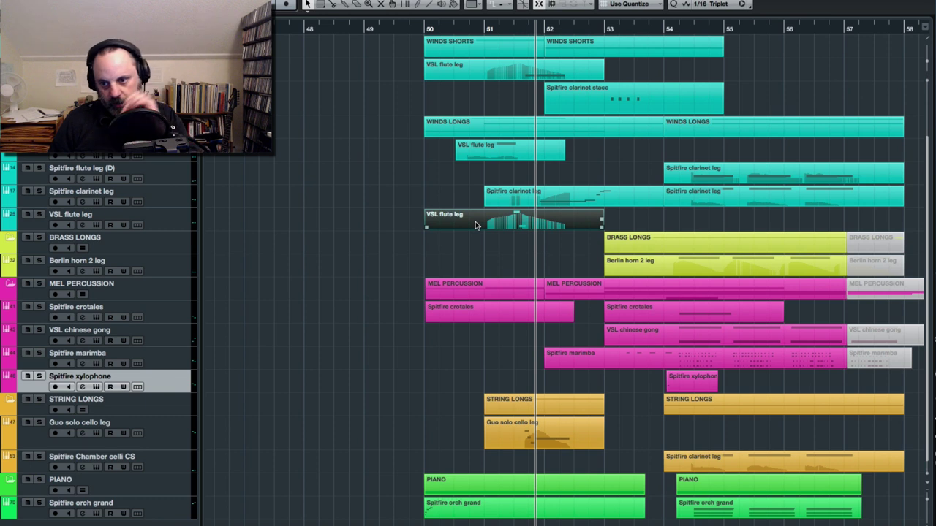
pyautogui.click(543, 430)
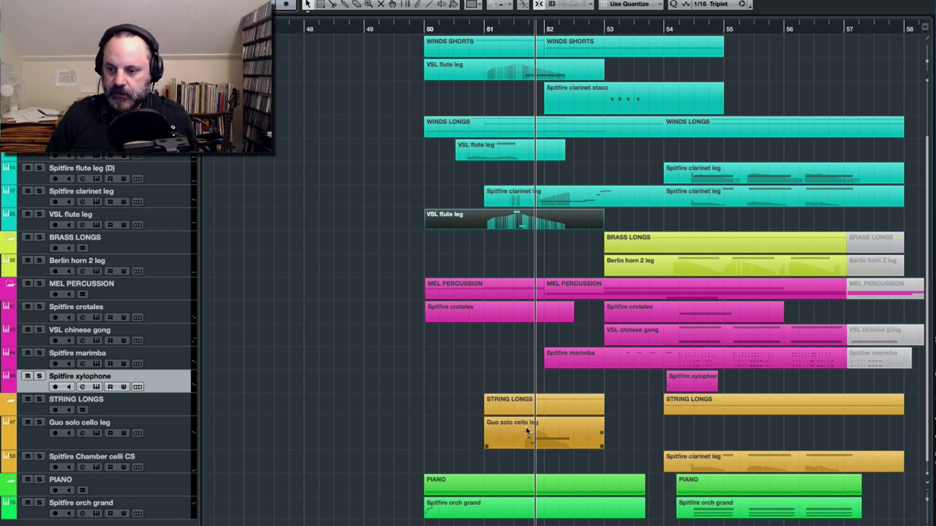
pyautogui.click(531, 435)
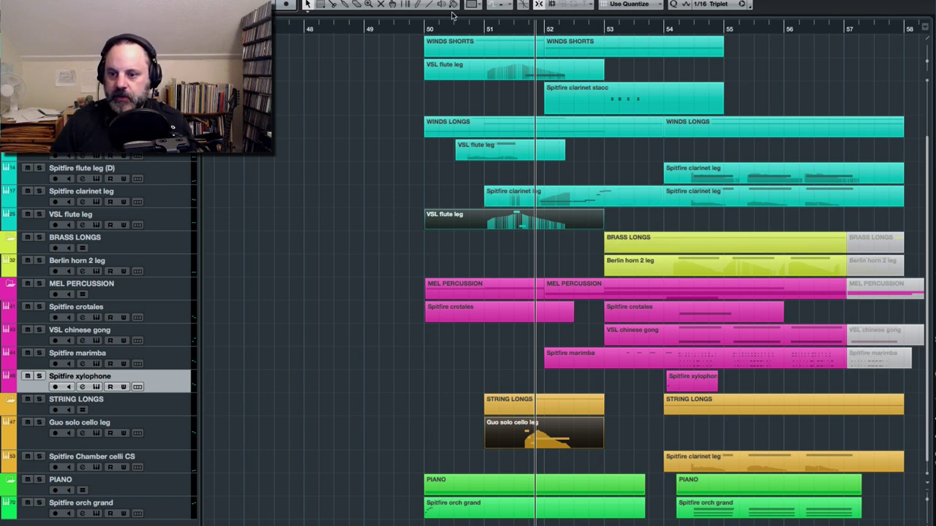
pyautogui.click(488, 27)
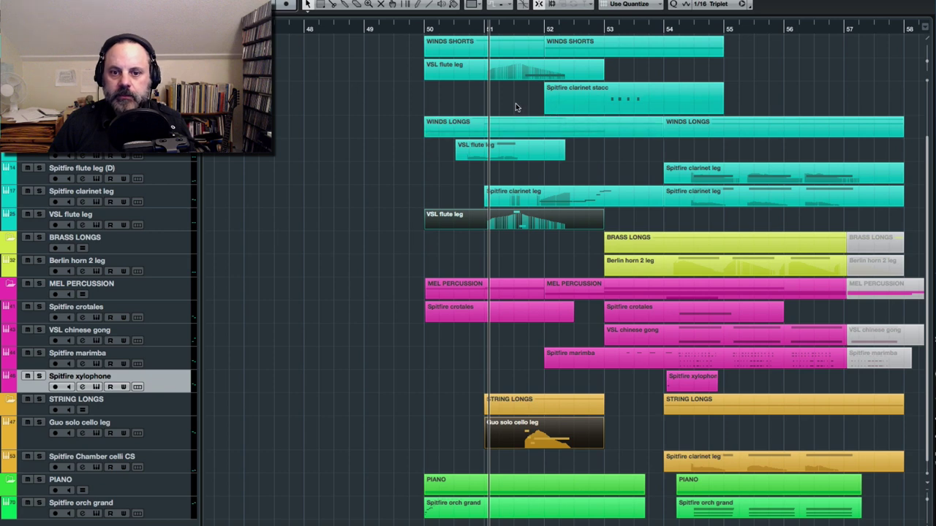
pyautogui.click(521, 70)
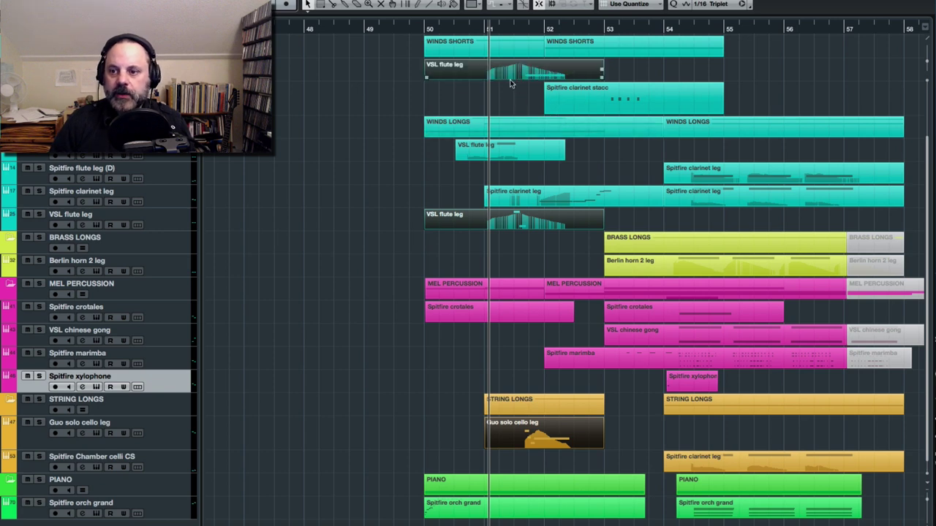
pyautogui.doubleClick(519, 223)
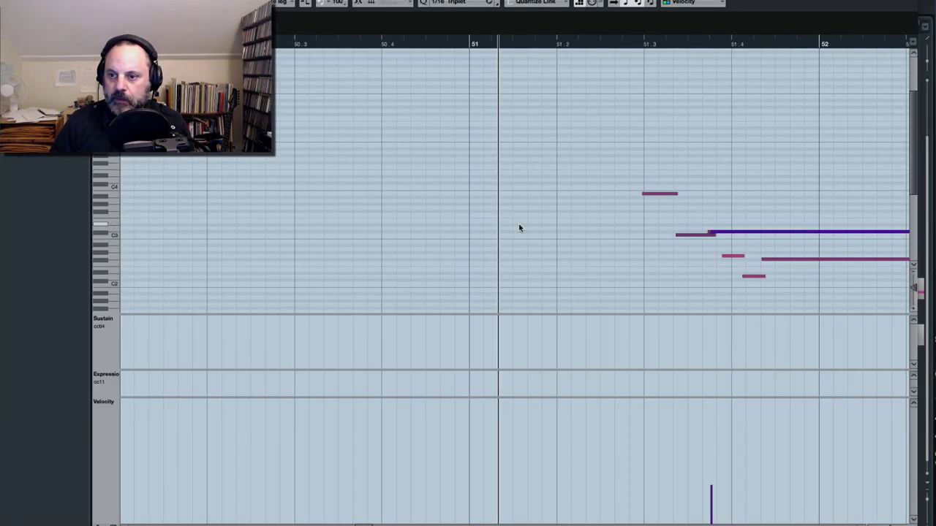
# Play the combined flute and cello phrase repeatedly from just before beat 51.3 into bar 52, and close the Key Editor
pyautogui.click(618, 47)
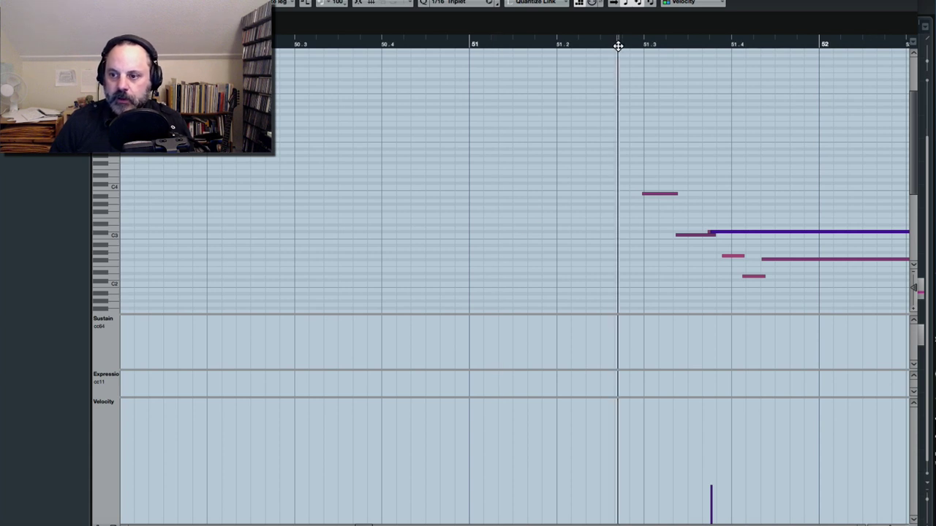
pyautogui.press('space')
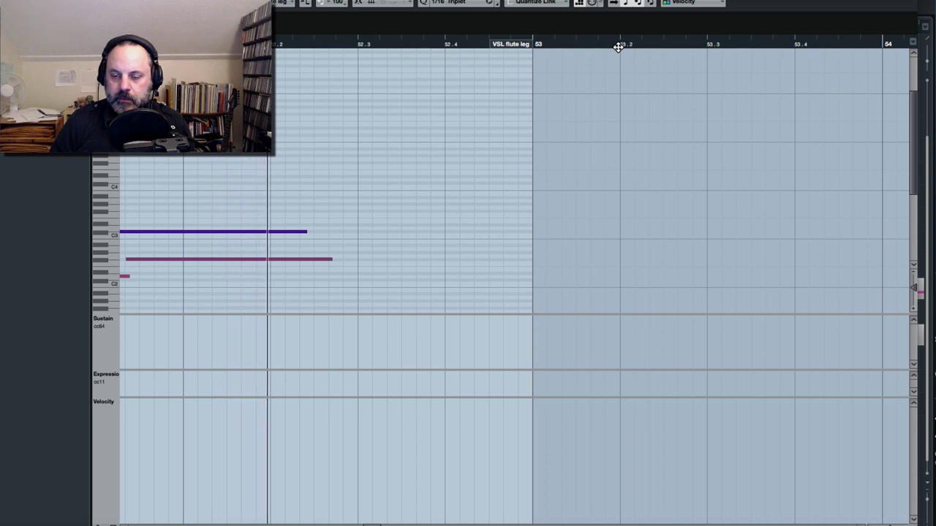
pyautogui.press('space')
pyautogui.hscroll(-4, 307, 34)
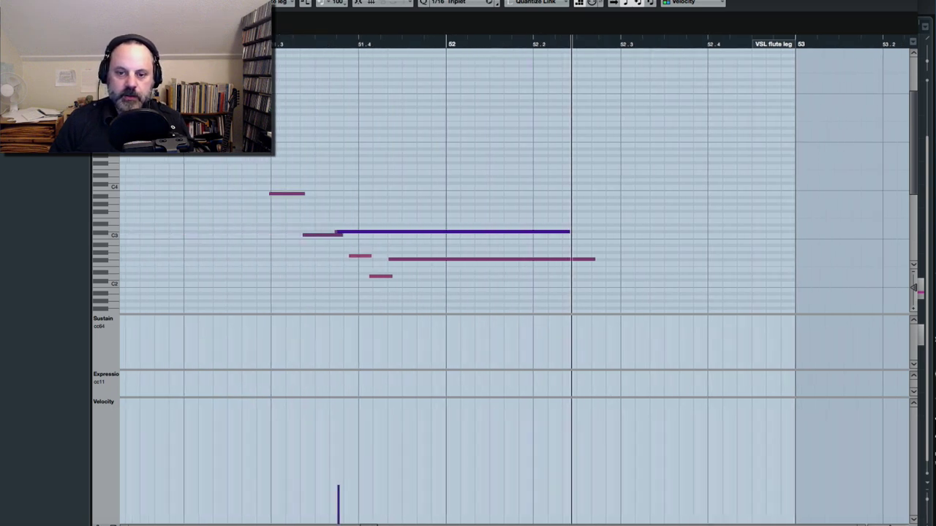
pyautogui.click(310, 41)
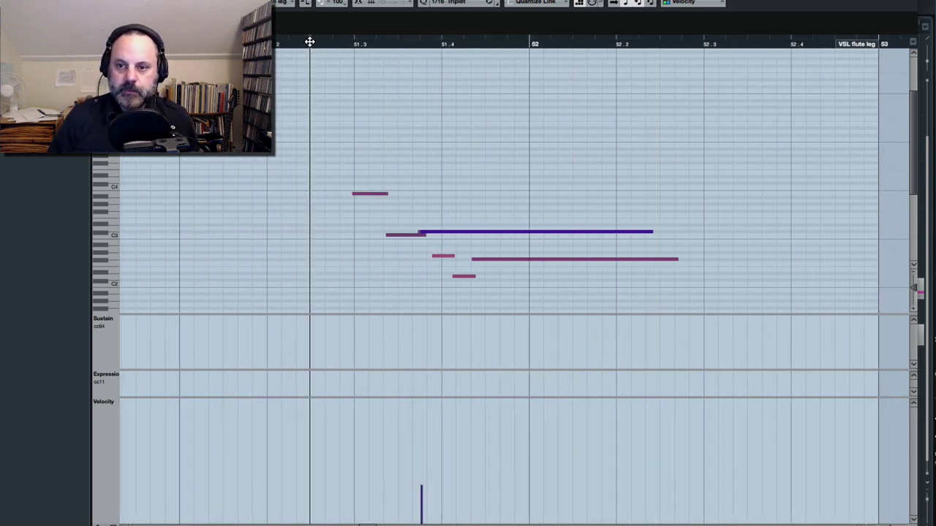
pyautogui.press('space')
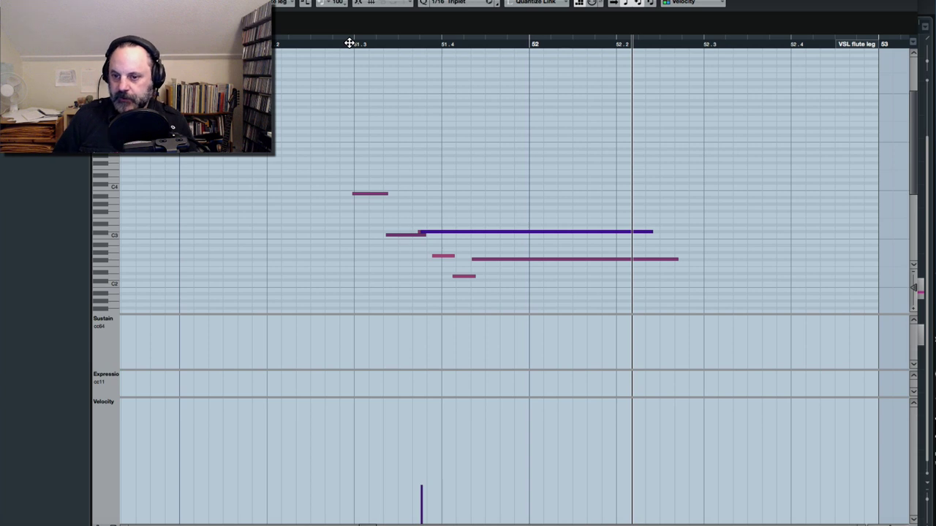
pyautogui.click(342, 42)
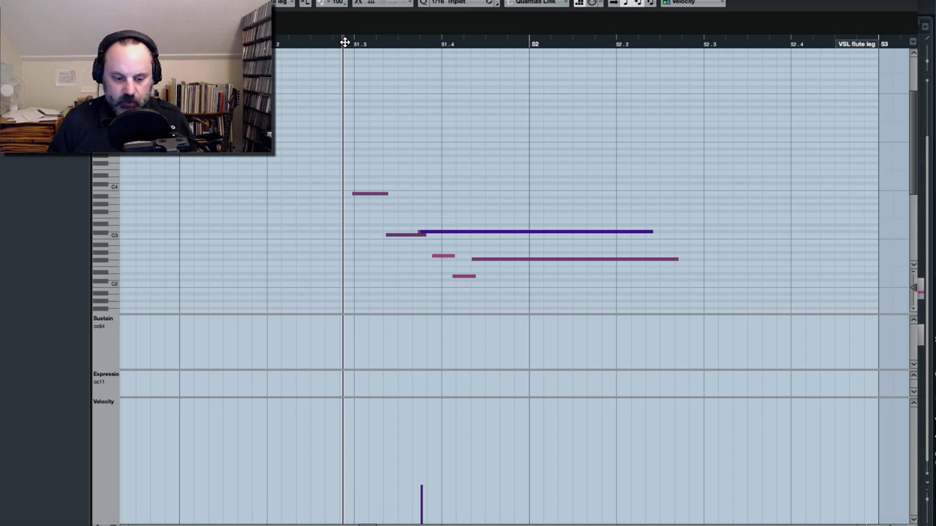
pyautogui.press('space')
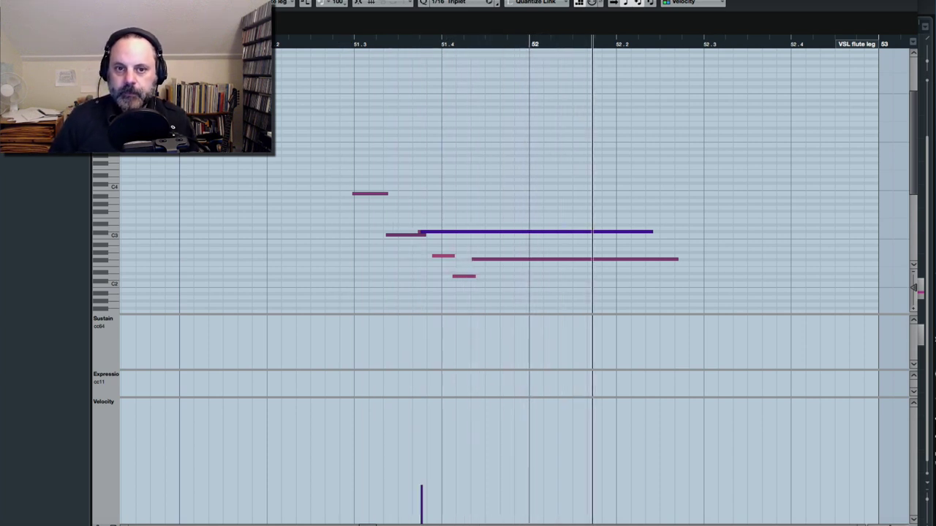
pyautogui.hotkey('ctrl', 'w')
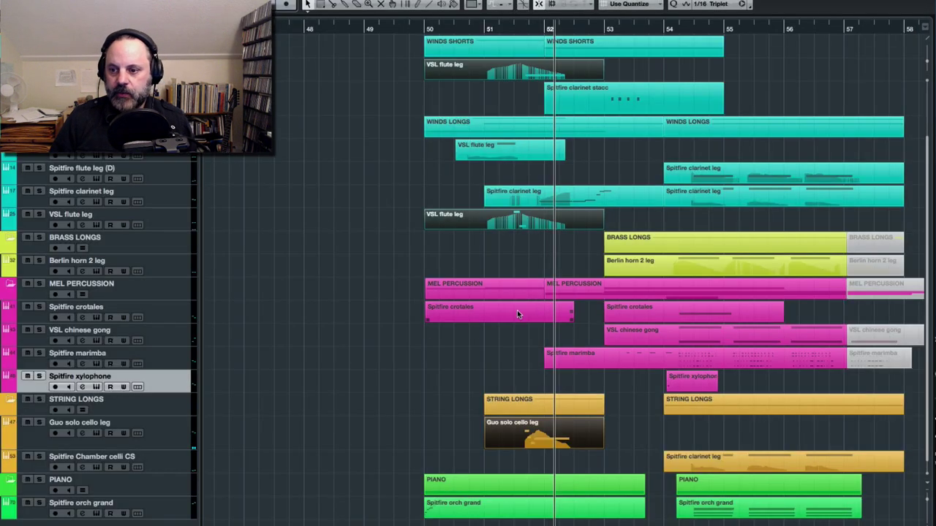
# Add the bar 51 clarinet legato and bar 52 clarinet staccato parts to the selection, audition the combined line through bar 53, and close the editor
pyautogui.click(585, 199)
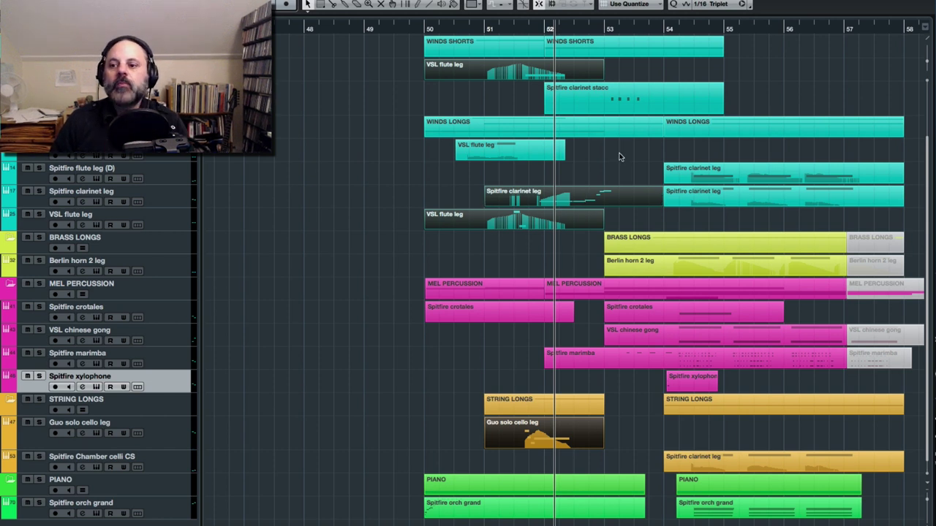
pyautogui.click(618, 104)
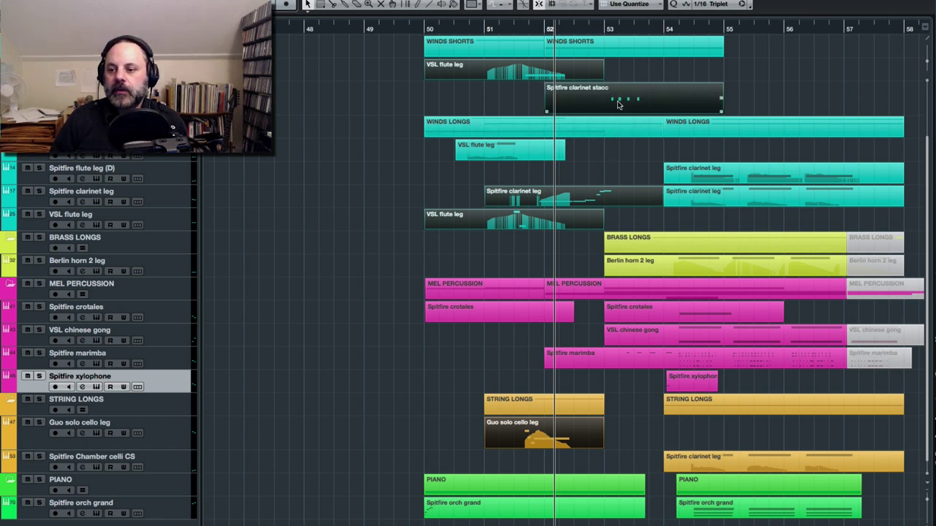
pyautogui.click(493, 28)
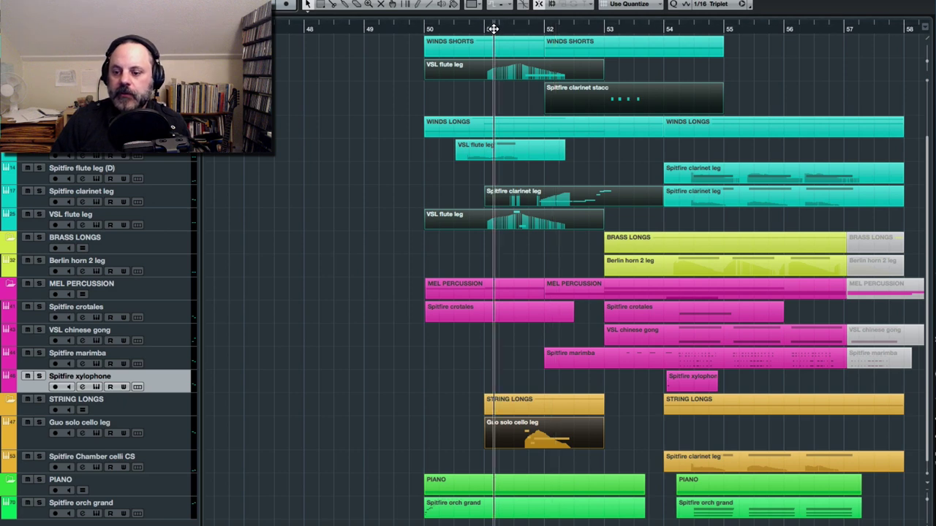
pyautogui.doubleClick(541, 195)
pyautogui.press('space')
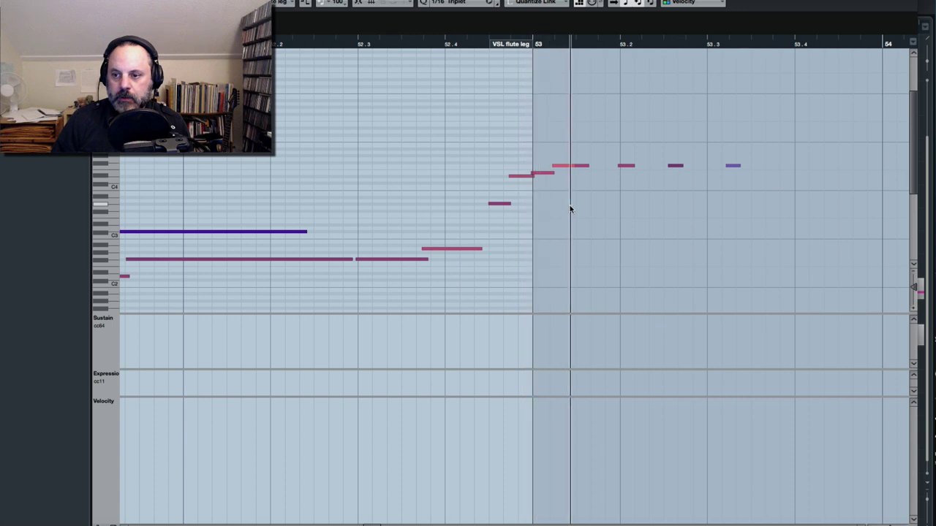
pyautogui.press('space')
pyautogui.press('Escape')
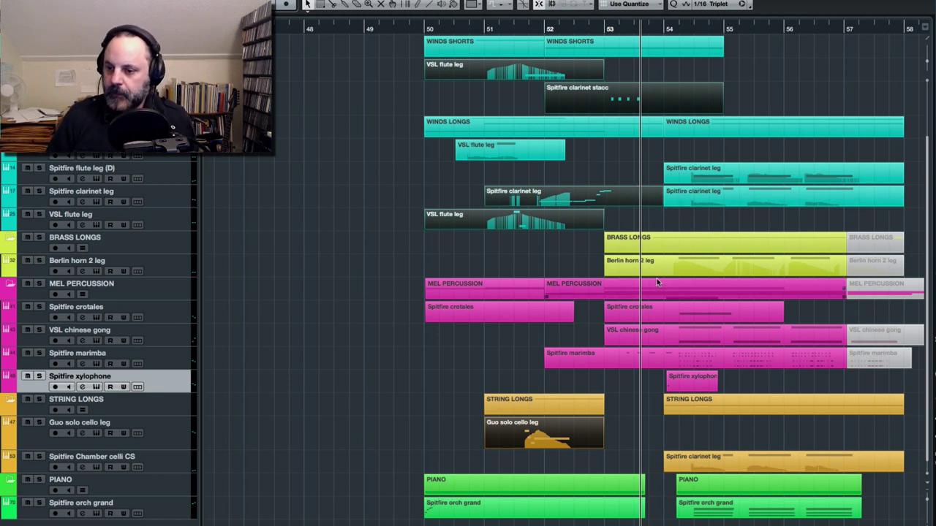
# Add the Spitfire marimba part from bar 52 to the selection, audition the combined parts from just before beat 51.3 into bar 54, and close the editor
pyautogui.scroll(-1, 655, 278)
pyautogui.click(656, 354)
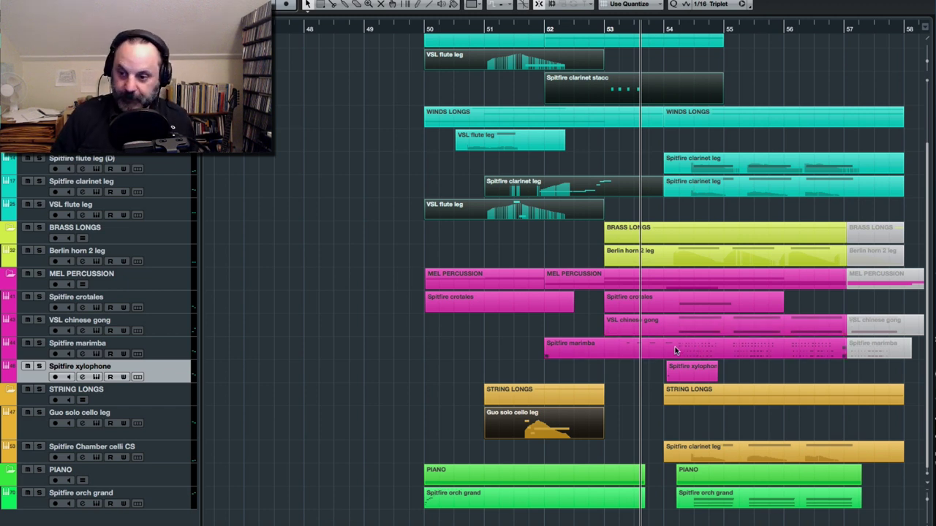
pyautogui.click(673, 351)
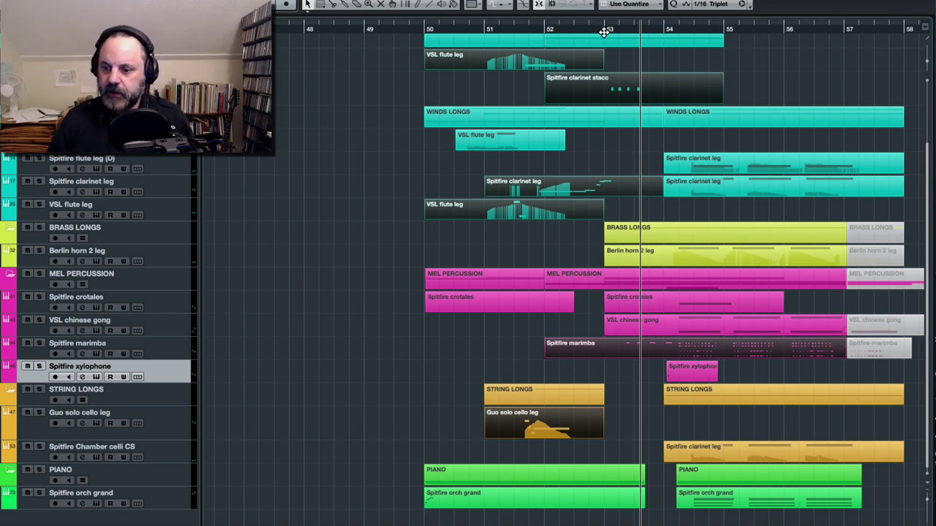
pyautogui.doubleClick(657, 349)
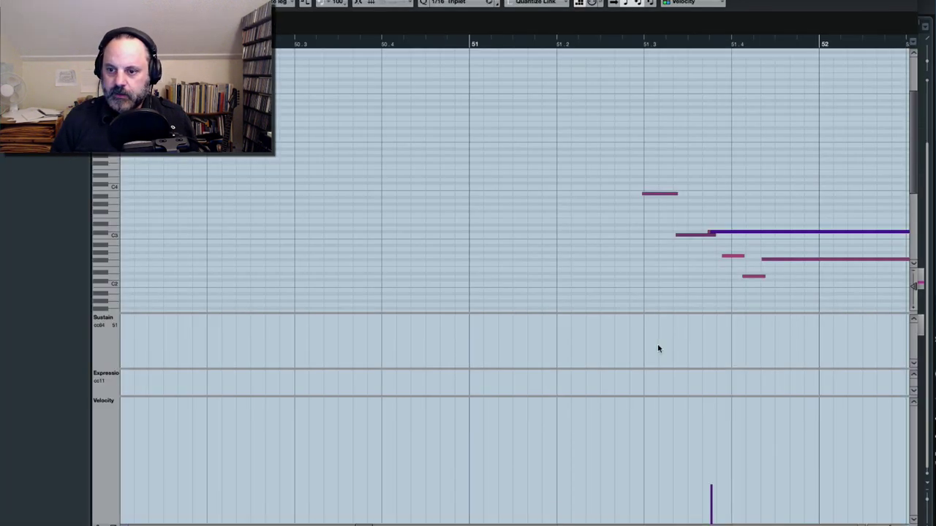
pyautogui.click(620, 40)
pyautogui.press('space')
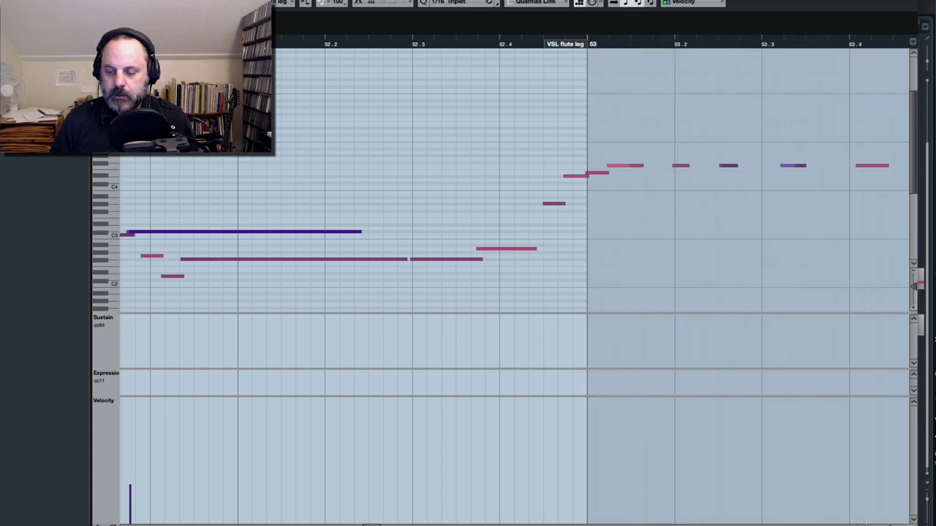
pyautogui.press('Escape')
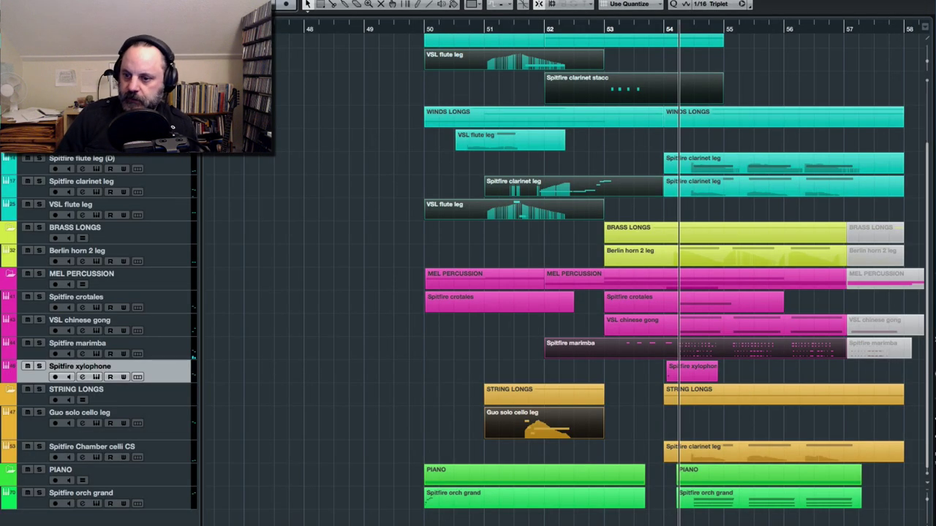
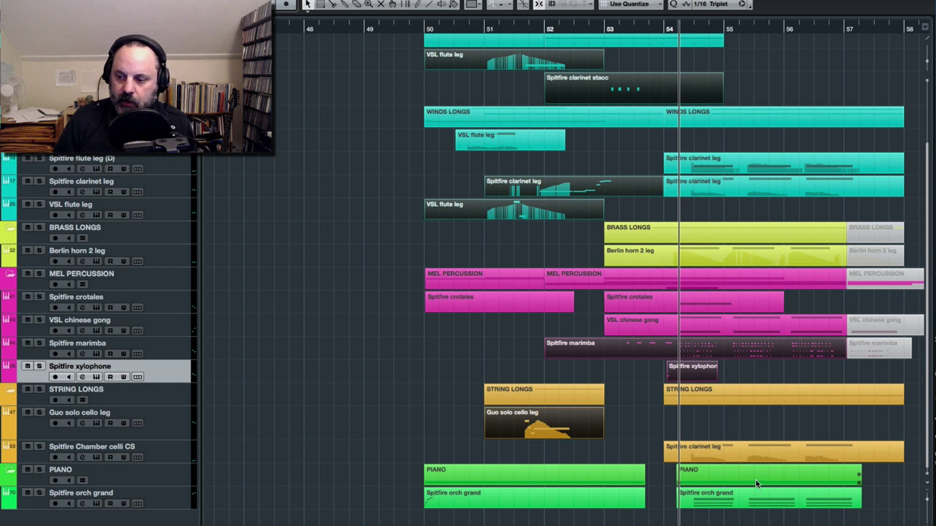
# Add the bar 54 Spitfire orch grand part and bar 53 crotales part to the selection, and open all selected parts in the Key Editor
pyautogui.click(743, 500)
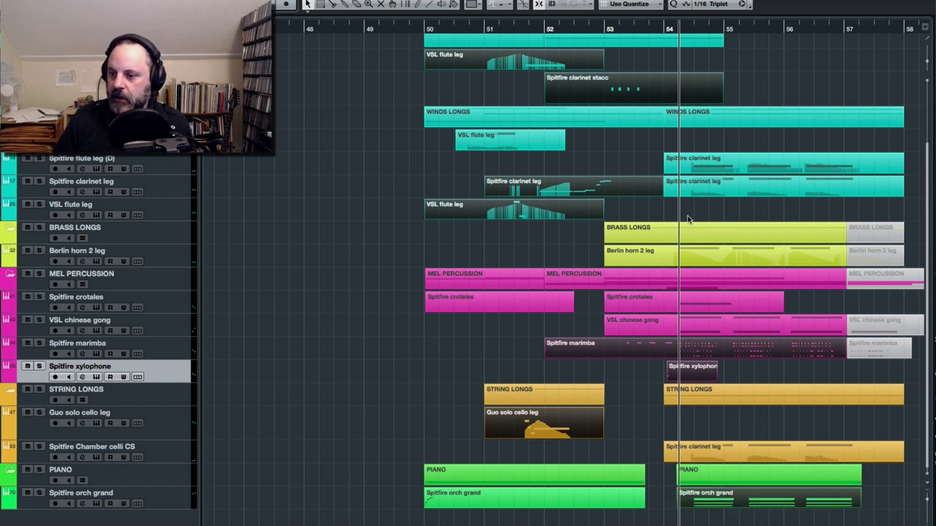
pyautogui.click(691, 308)
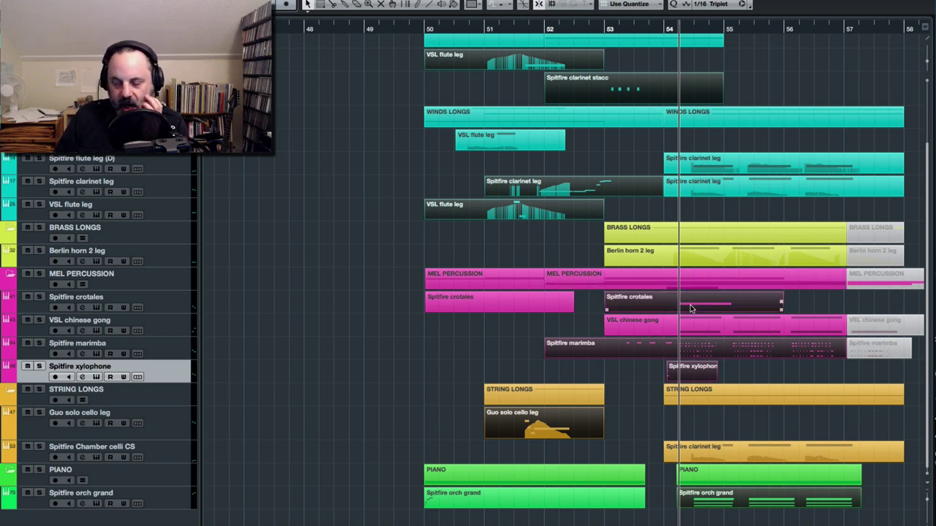
pyautogui.doubleClick(649, 300)
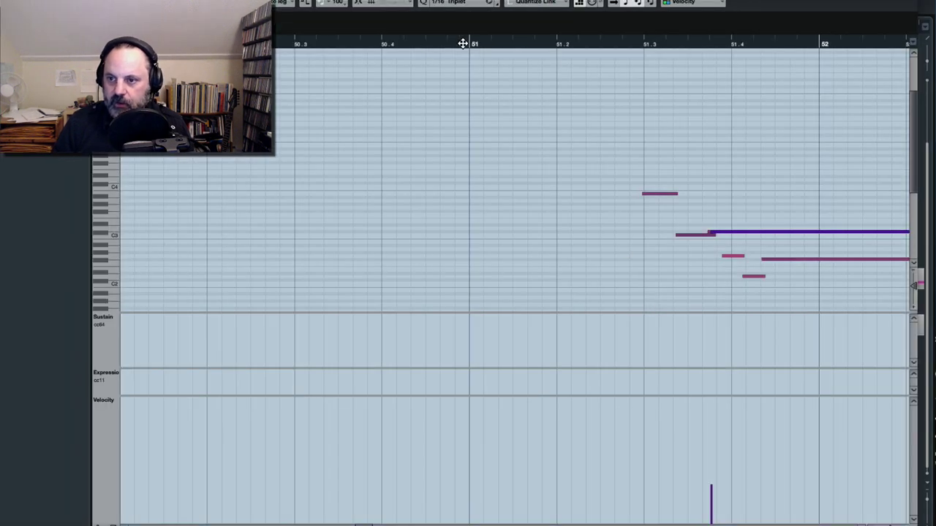
# Audition the combined line from beat 51.3 through bar 54, replay from just before beat 54.2, and close the Key Editor
pyautogui.click(642, 42)
pyautogui.press('space')
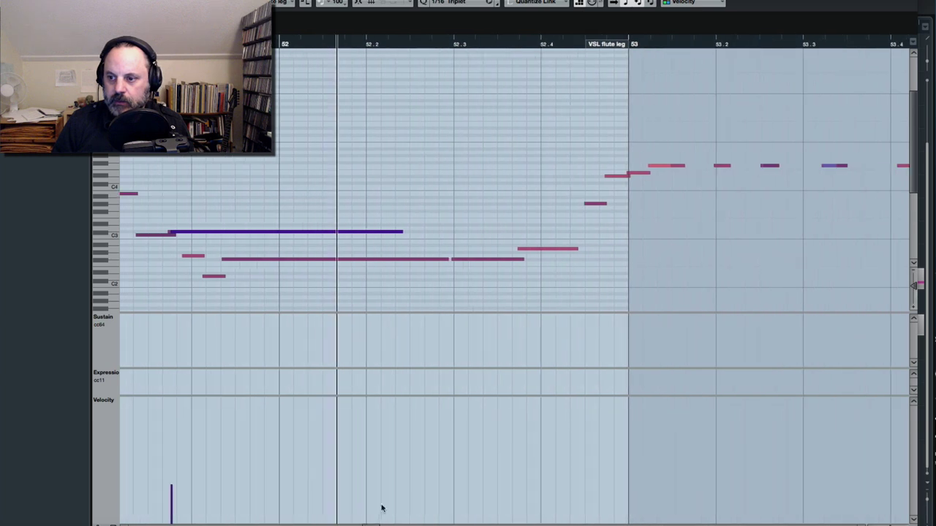
pyautogui.click(453, 43)
pyautogui.click(442, 43)
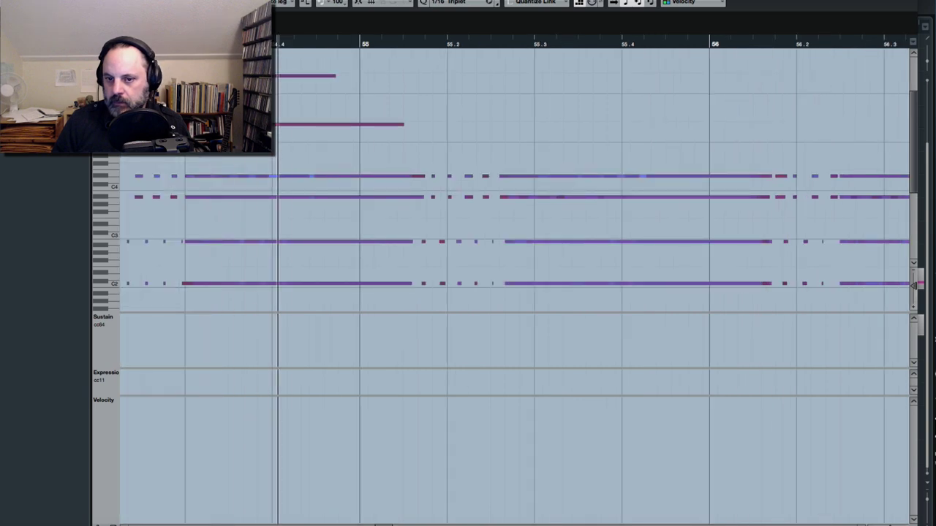
pyautogui.press('space')
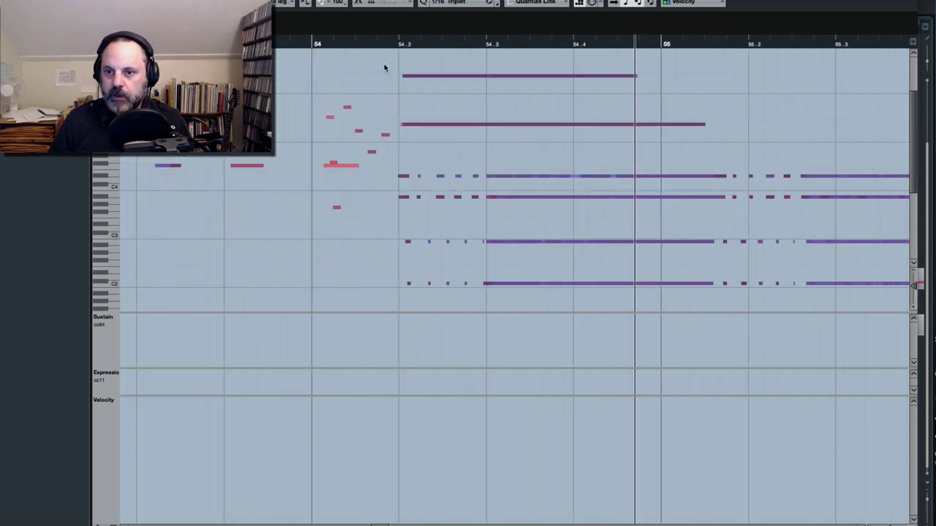
pyautogui.click(381, 44)
pyautogui.press('space')
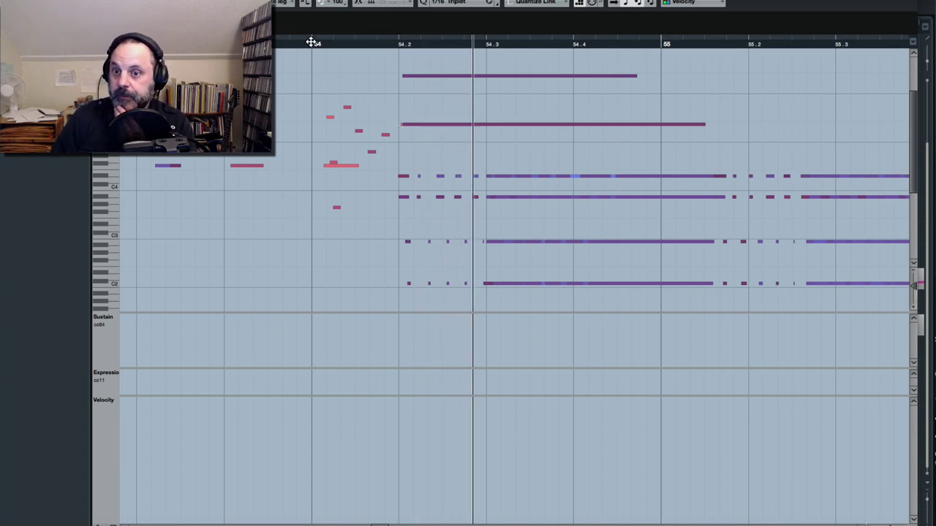
pyautogui.press('Escape')
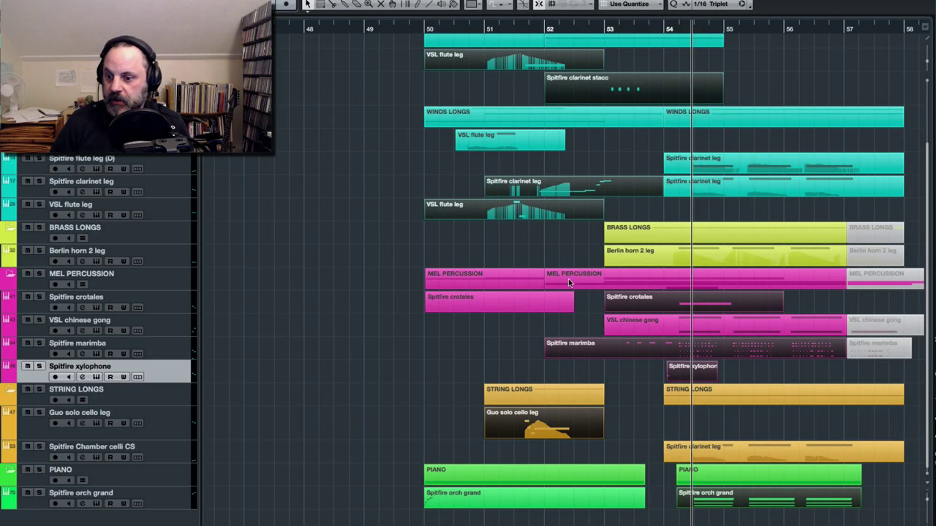
# Open the bar 54 Spitfire xylophone part alone in the Key Editor, audition its run repeatedly, and close the editor
pyautogui.click(685, 377)
pyautogui.doubleClick(685, 377)
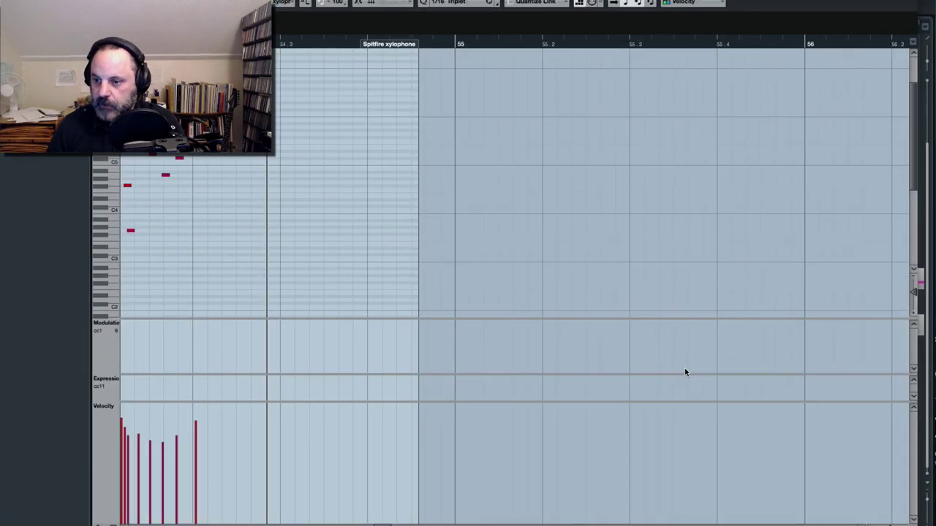
pyautogui.hscroll(-3, 340, 329)
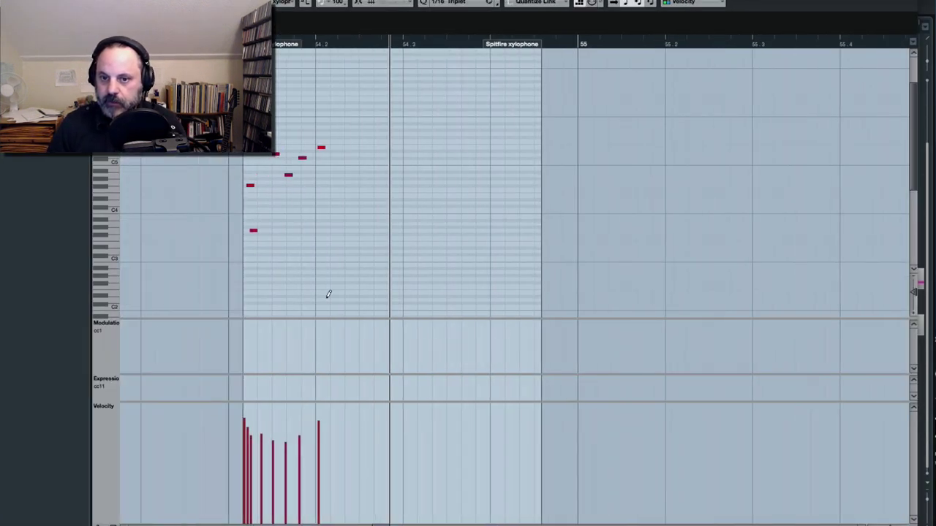
pyautogui.press('space')
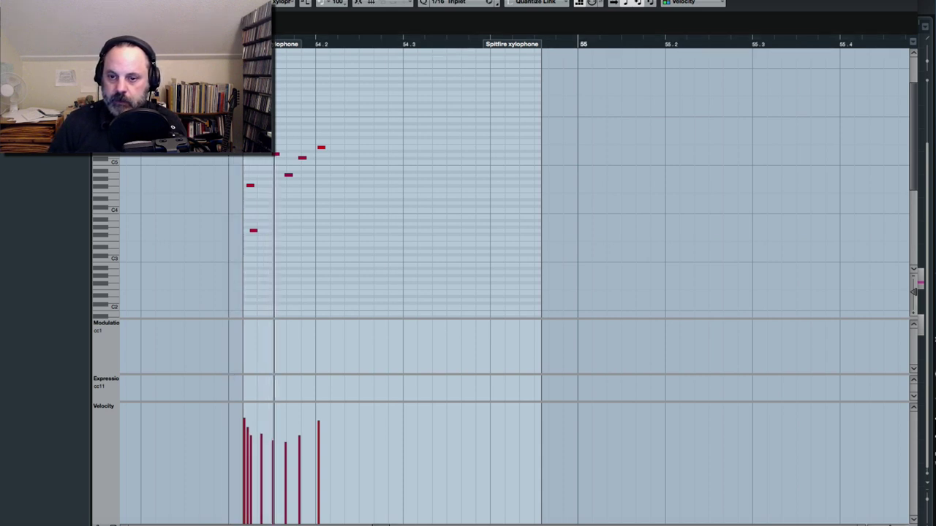
pyautogui.press('space')
pyautogui.press('space')
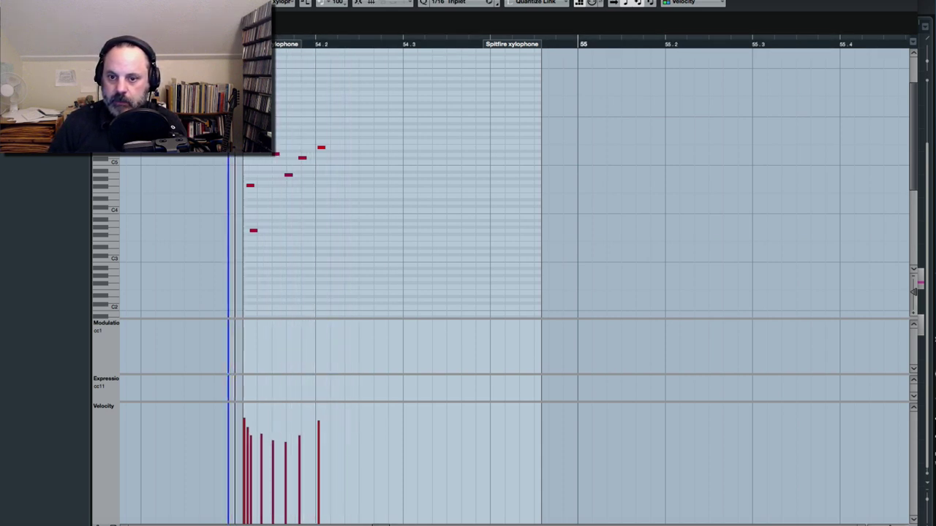
pyautogui.press('Return')
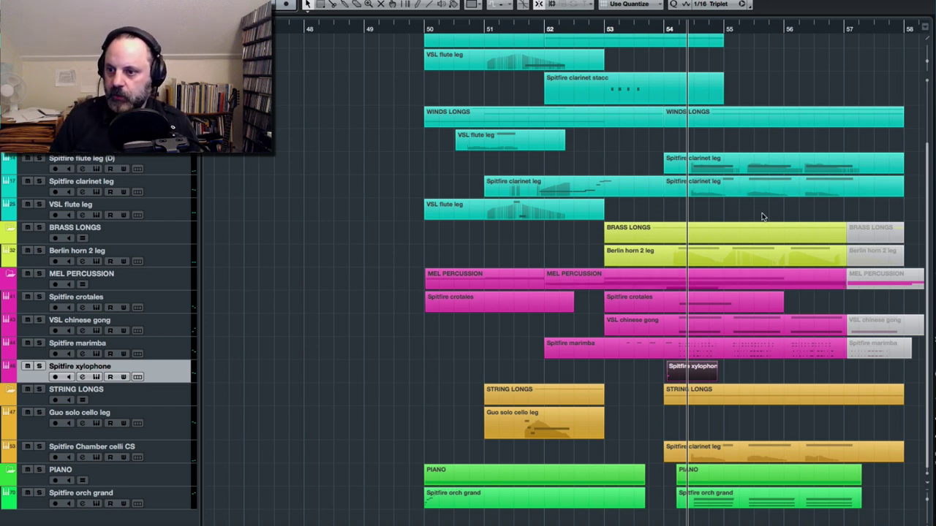
# Open the VSL chinese gong part from bar 53 alone, audition it from just before beat 54.2 into bar 56, and close the editor
pyautogui.click(706, 326)
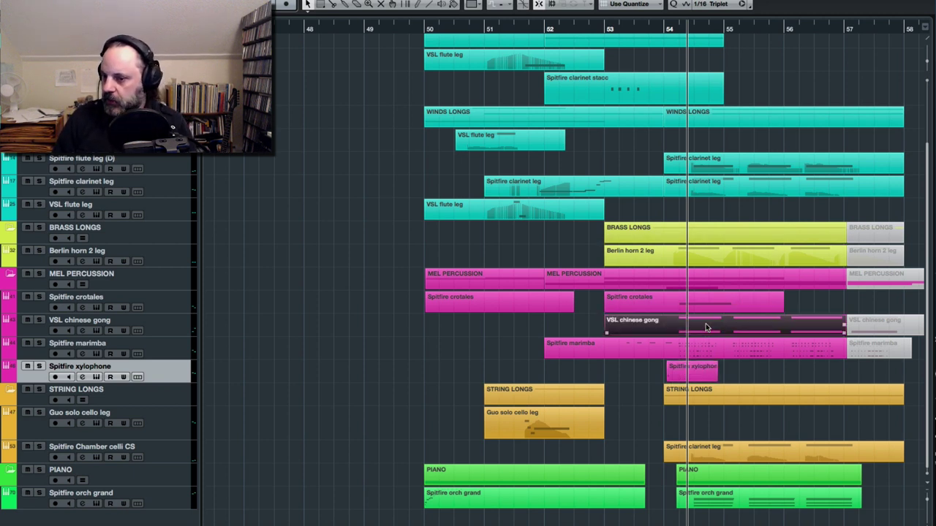
pyautogui.doubleClick(706, 326)
pyautogui.click(542, 46)
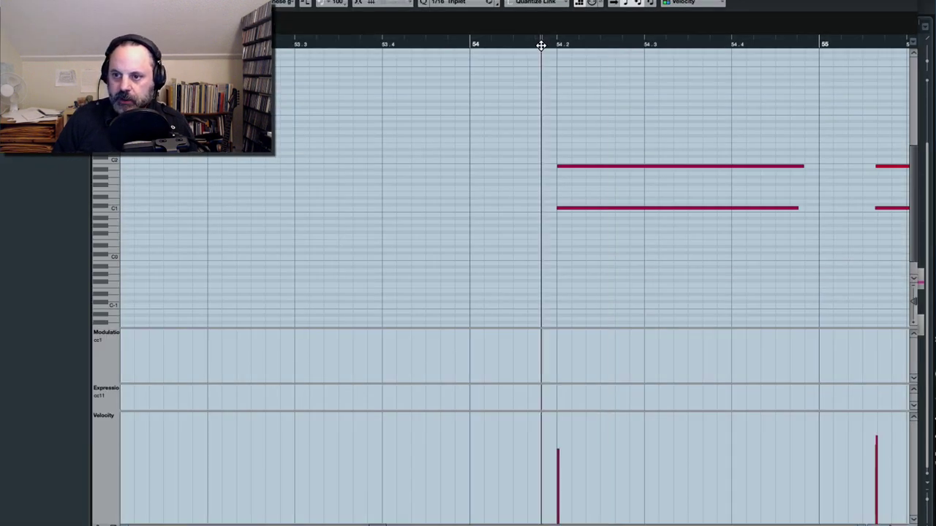
pyautogui.press('space')
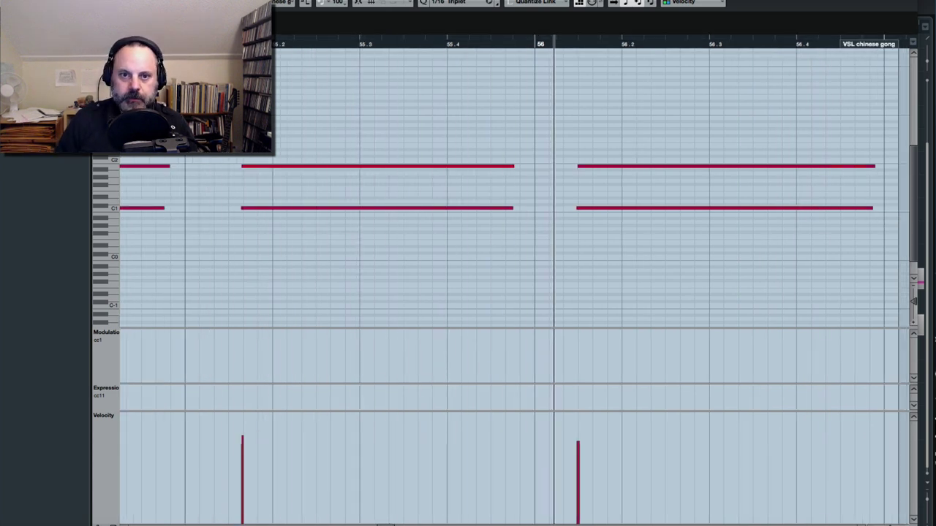
pyautogui.press('Escape')
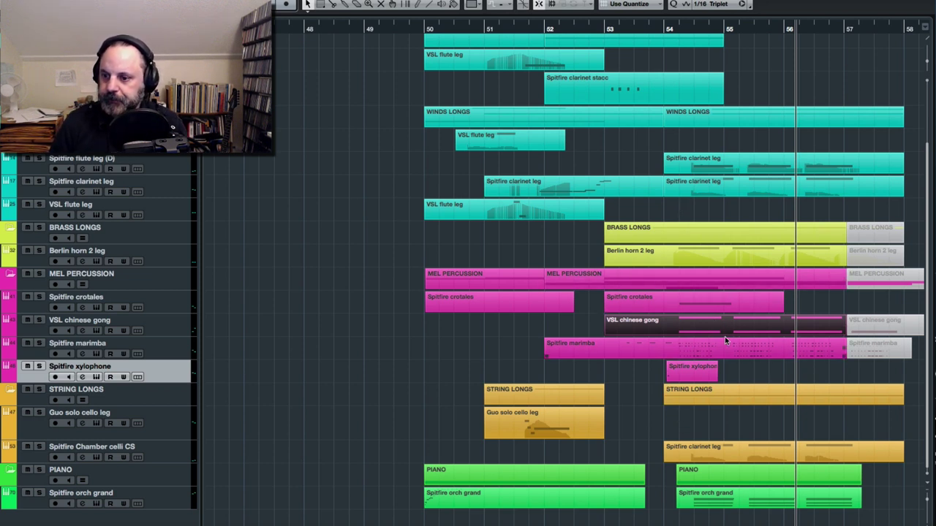
# Add the marimba and Berlin horn 2 parts to the gong selection, audition them together from just before beat 54.2 through bar 56, and close the editor
pyautogui.click(698, 350)
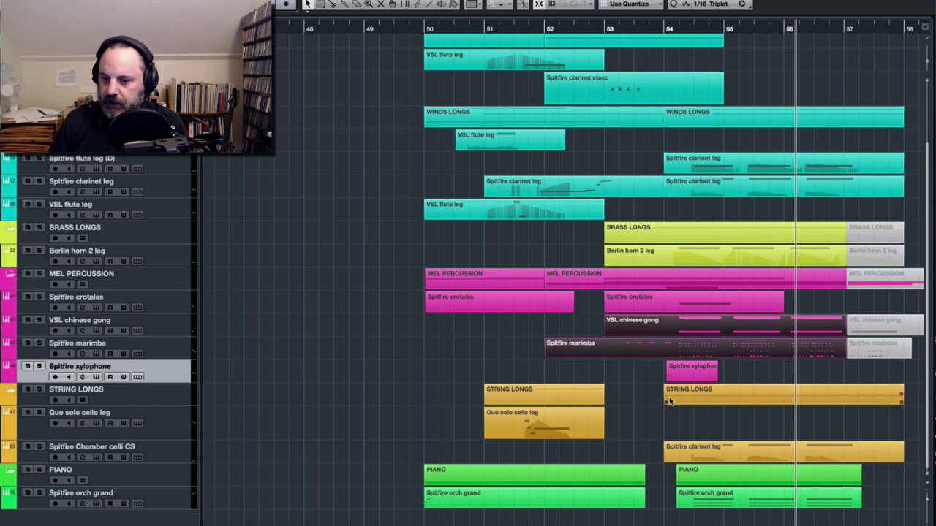
pyautogui.scroll(-1, 674, 387)
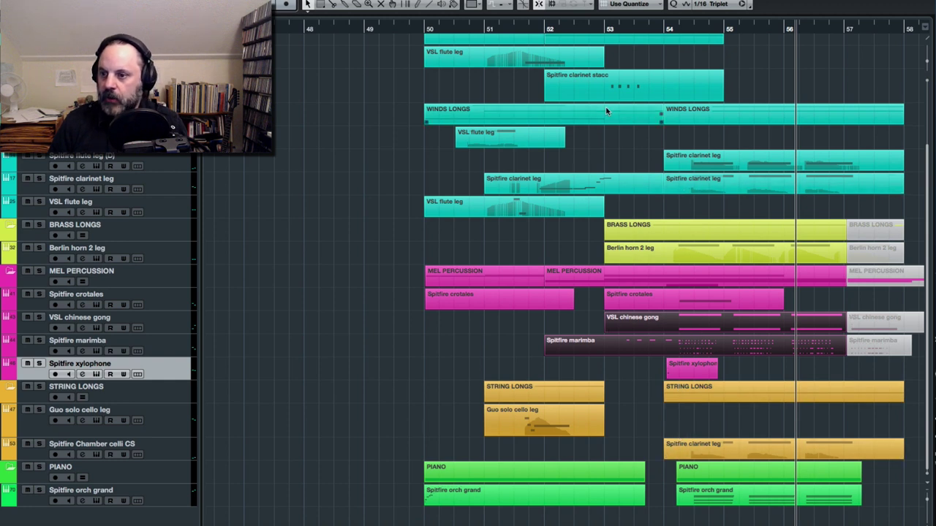
pyautogui.click(706, 254)
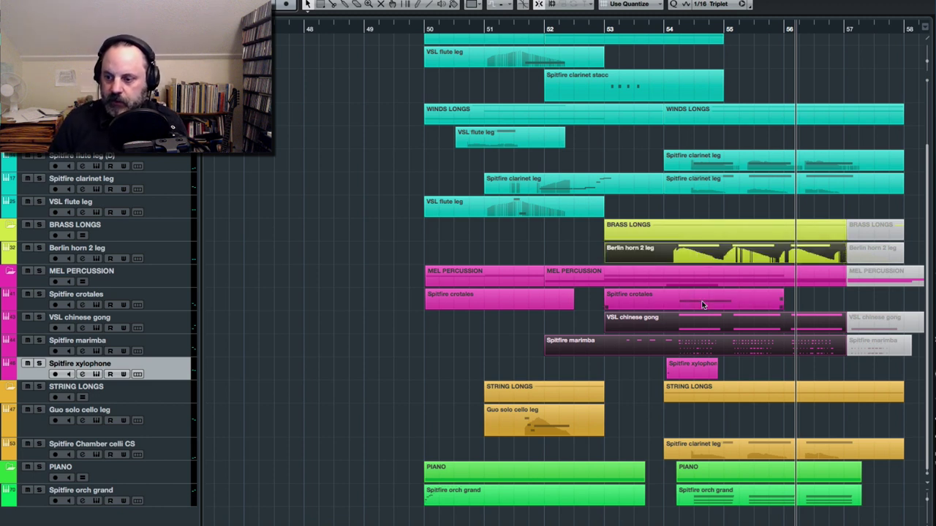
pyautogui.doubleClick(693, 258)
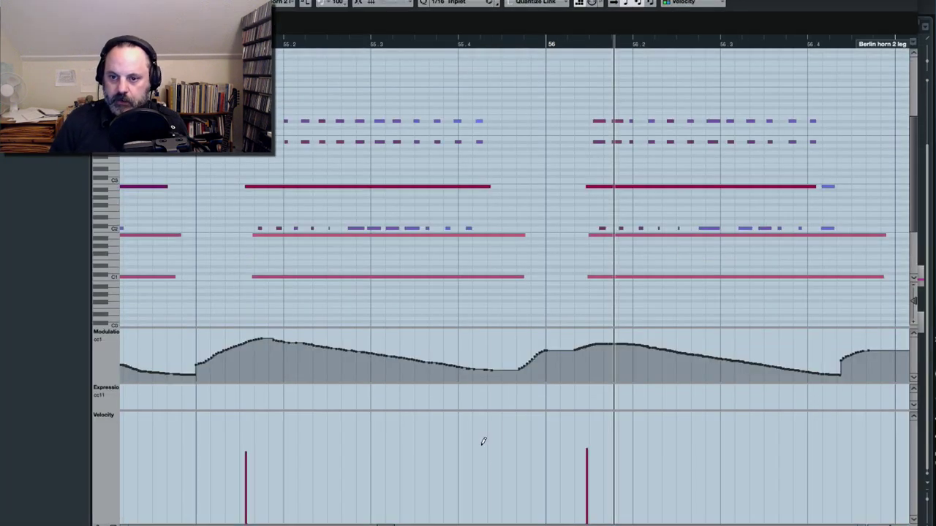
pyautogui.hscroll(-5, 512, 278)
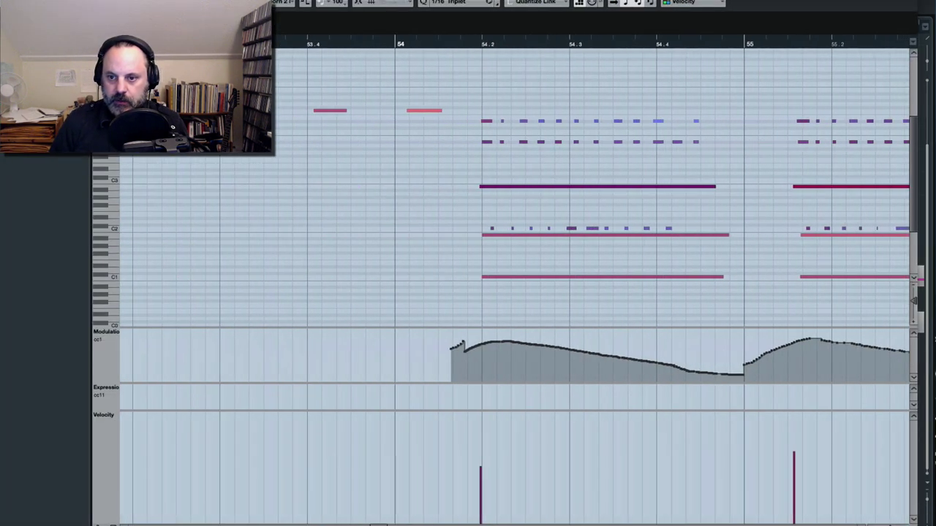
pyautogui.click(457, 43)
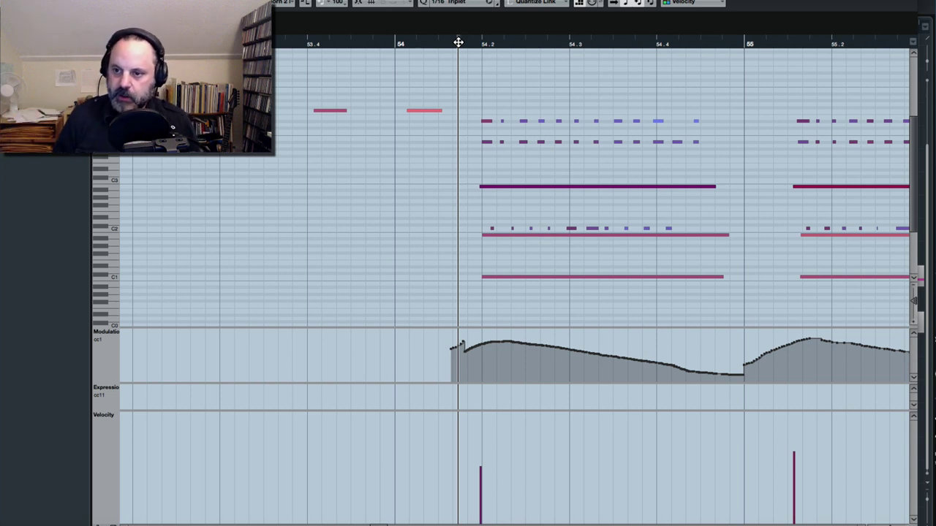
pyautogui.press('space')
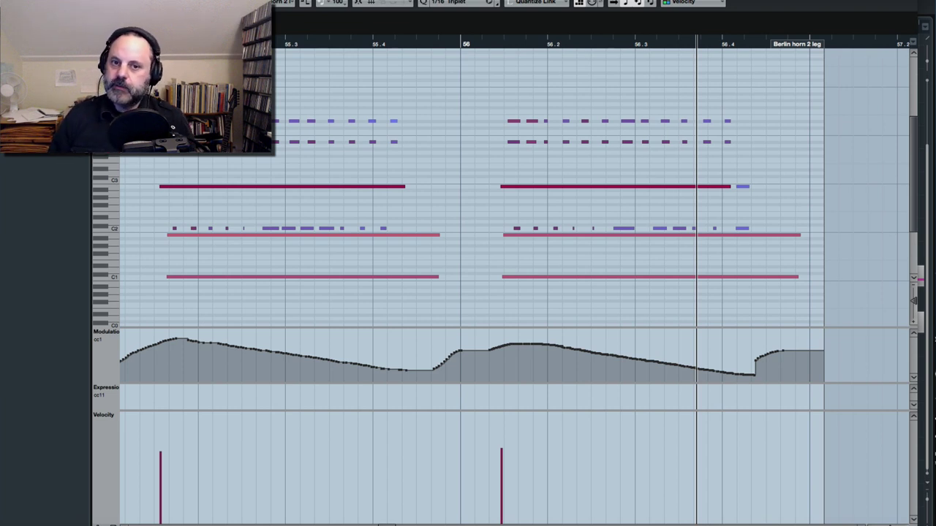
pyautogui.press('Escape')
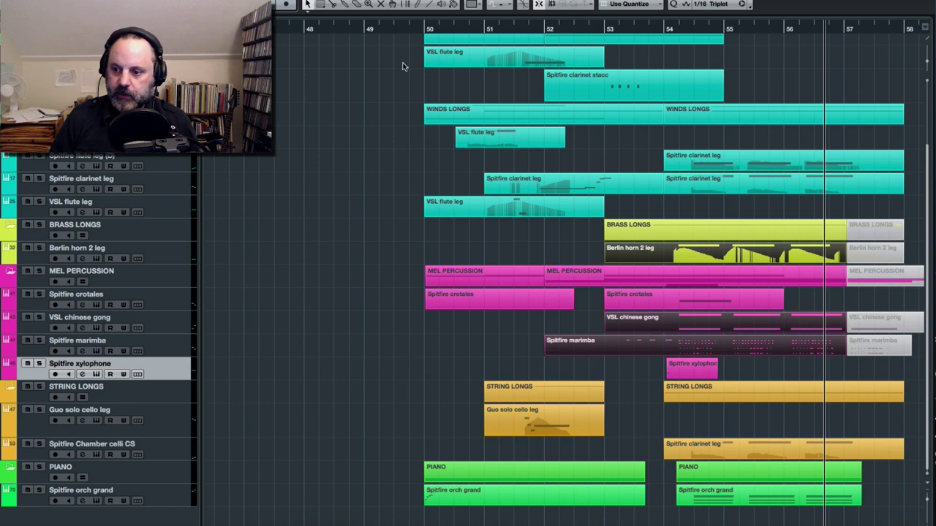
# Select the three Spitfire clarinet leg parts at bar 54 and the Spitfire orch grand part, and open them together in the Key Editor
pyautogui.click(642, 361)
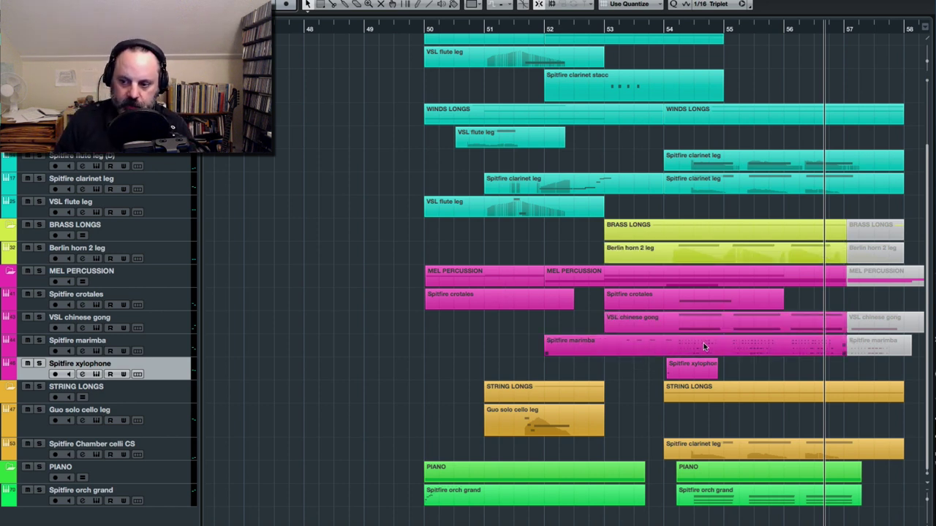
pyautogui.moveTo(724, 422); pyautogui.dragTo(712, 505)
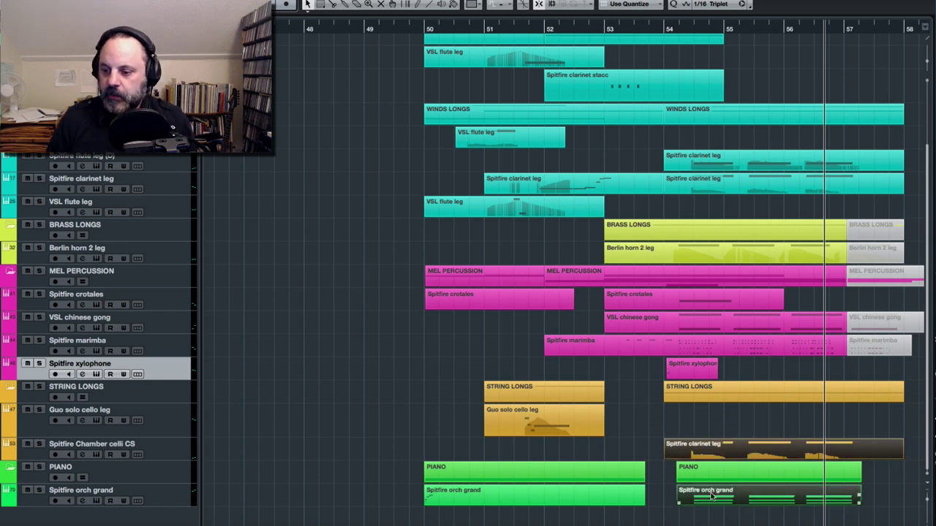
pyautogui.click(738, 156)
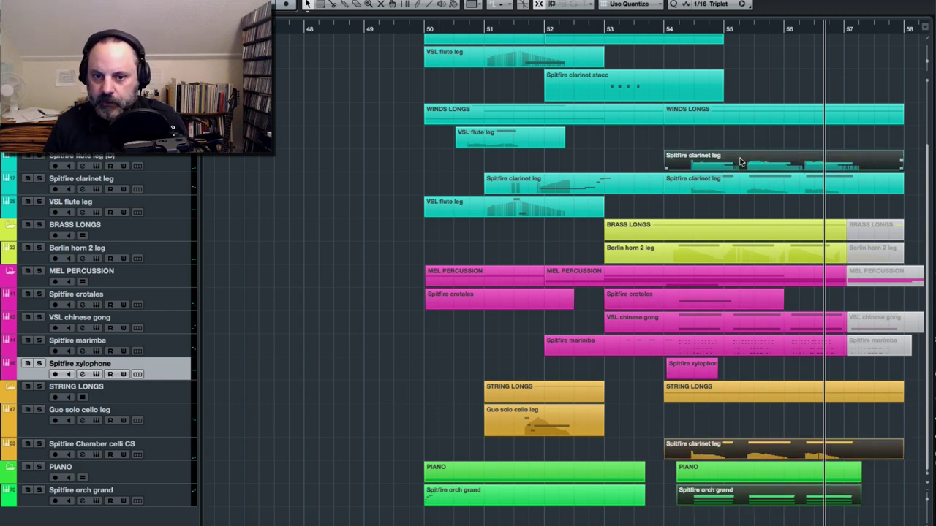
pyautogui.keyDown('shift'); pyautogui.click(747, 186); pyautogui.keyUp('shift')
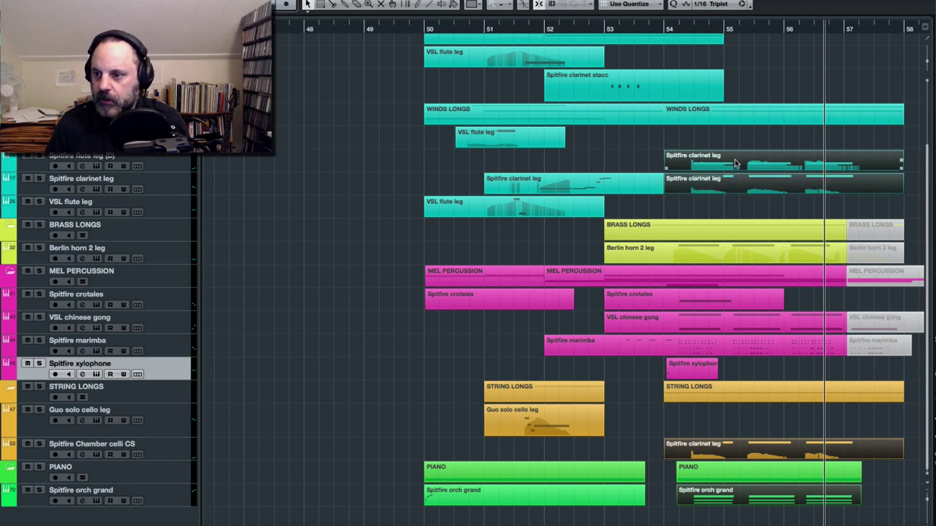
pyautogui.doubleClick(738, 162)
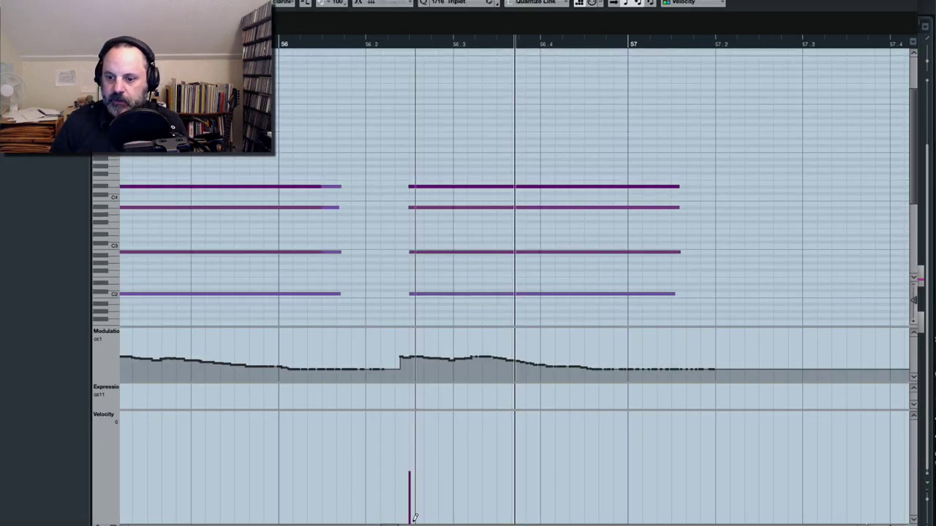
# Audition the combined sustained clarinet, celli and piano chords into bar 57, and close the Key Editor
pyautogui.hscroll(-10, 509, 281)
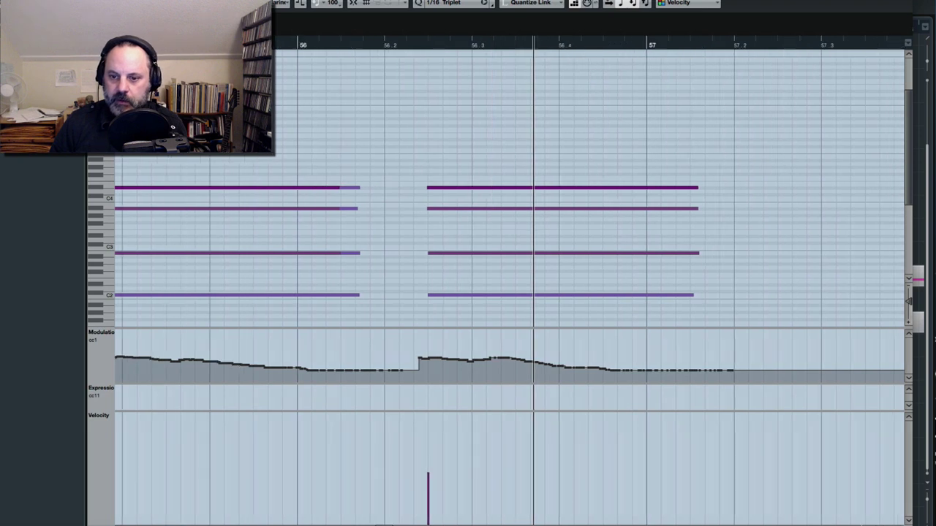
pyautogui.click(339, 44)
pyautogui.press('space')
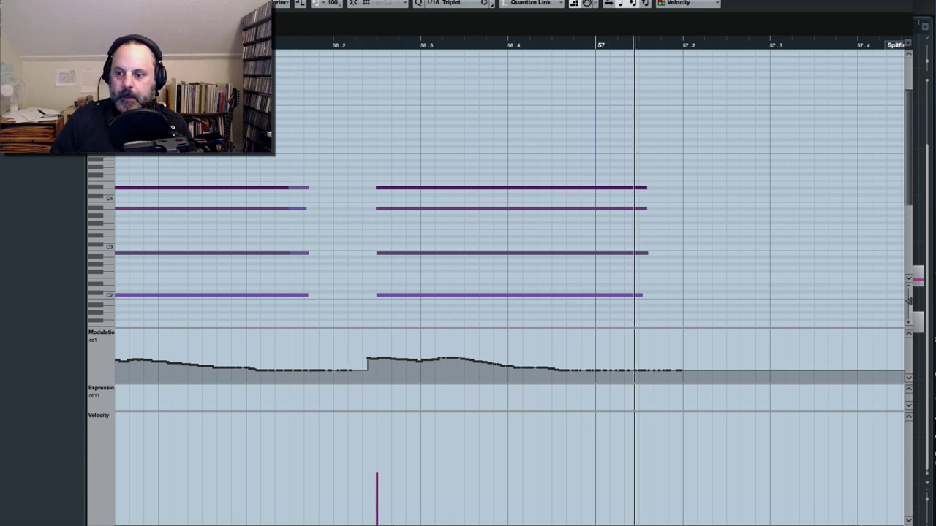
pyautogui.press('Escape')
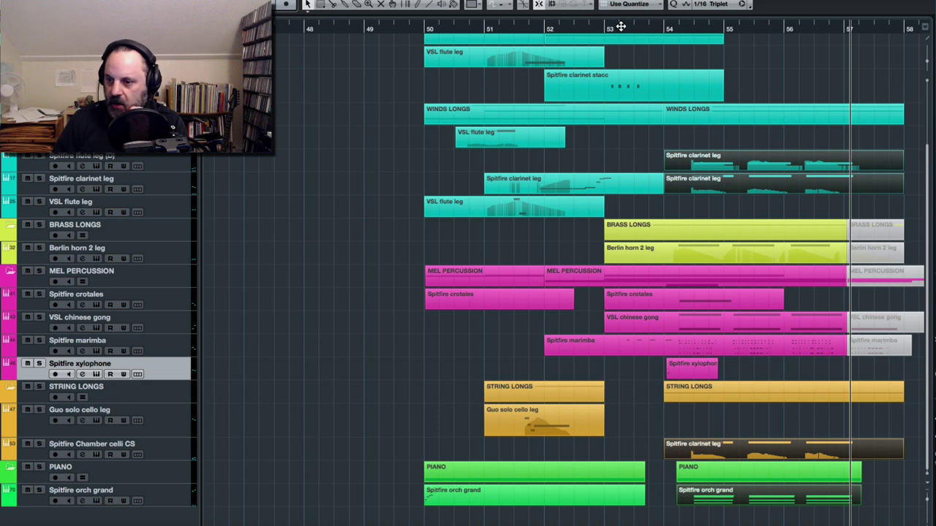
# Play the full arrangement from just before bar 54 into bar 57
pyautogui.click(671, 28)
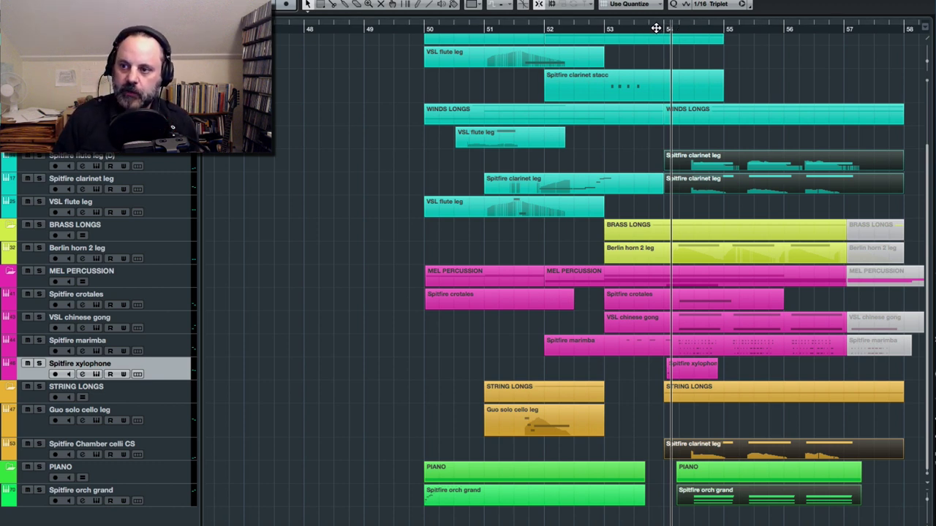
pyautogui.click(652, 27)
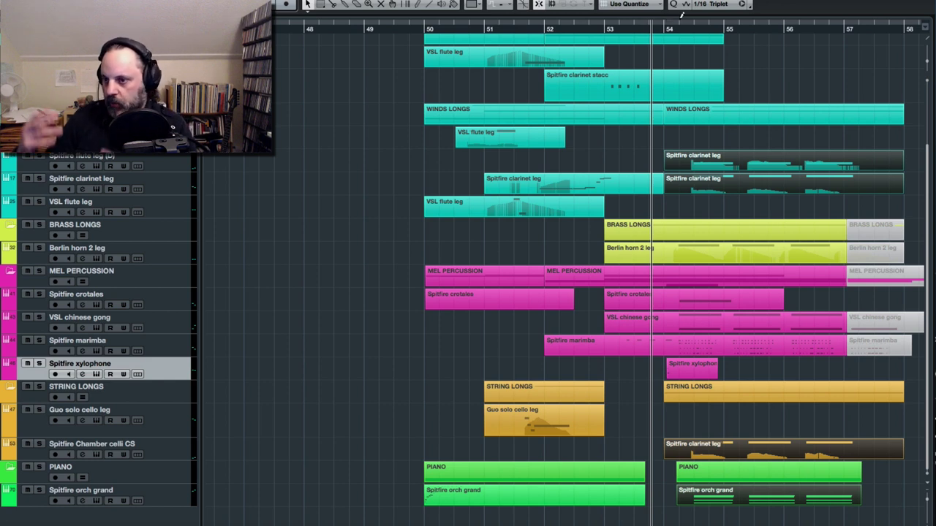
pyautogui.press('space')
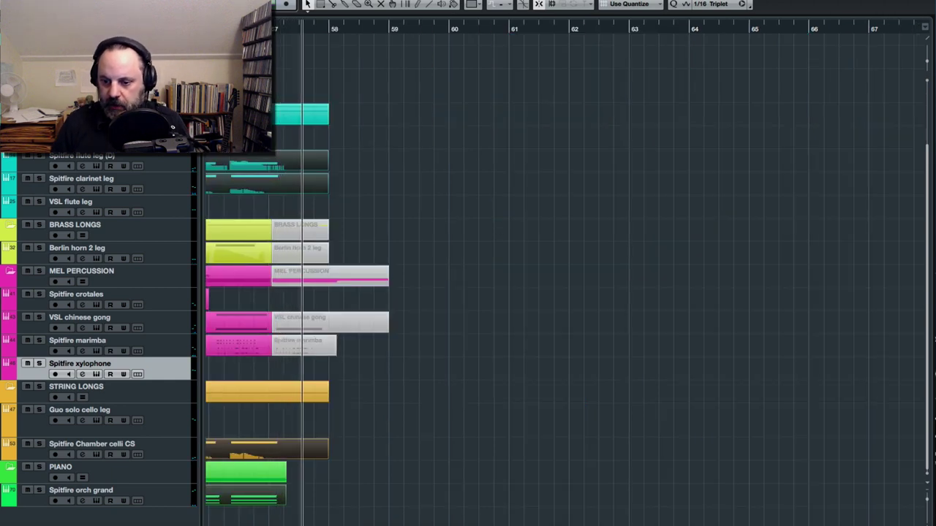
# Play the whole passage with all instruments from just before bar 50
pyautogui.hscroll(-5, 503, 499)
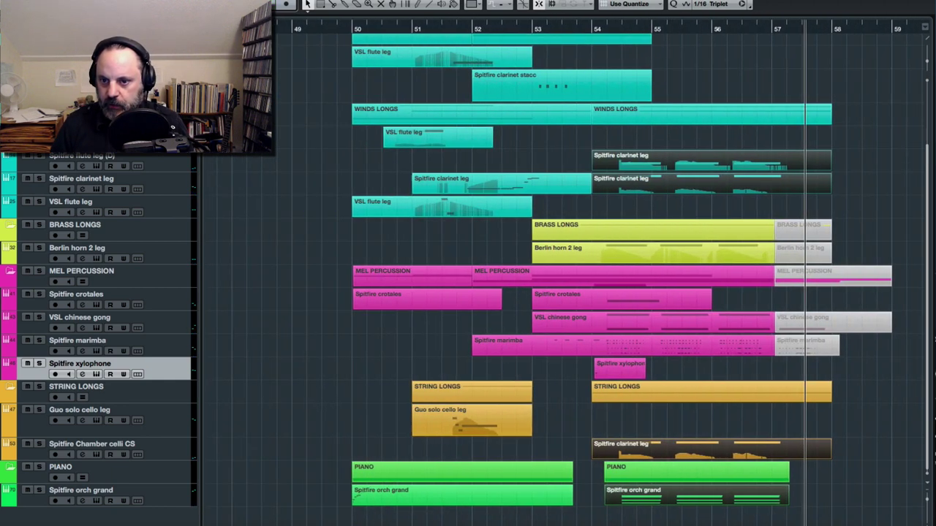
pyautogui.click(334, 26)
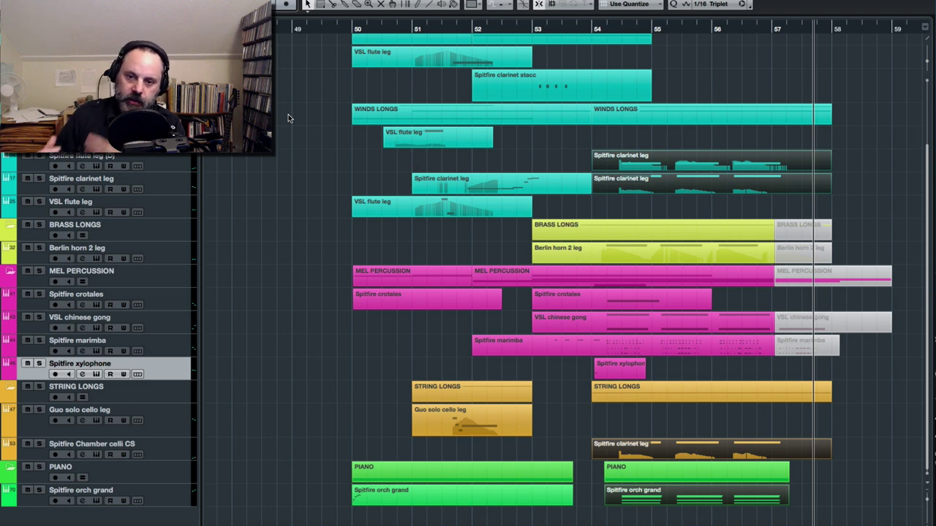
pyautogui.click(335, 25)
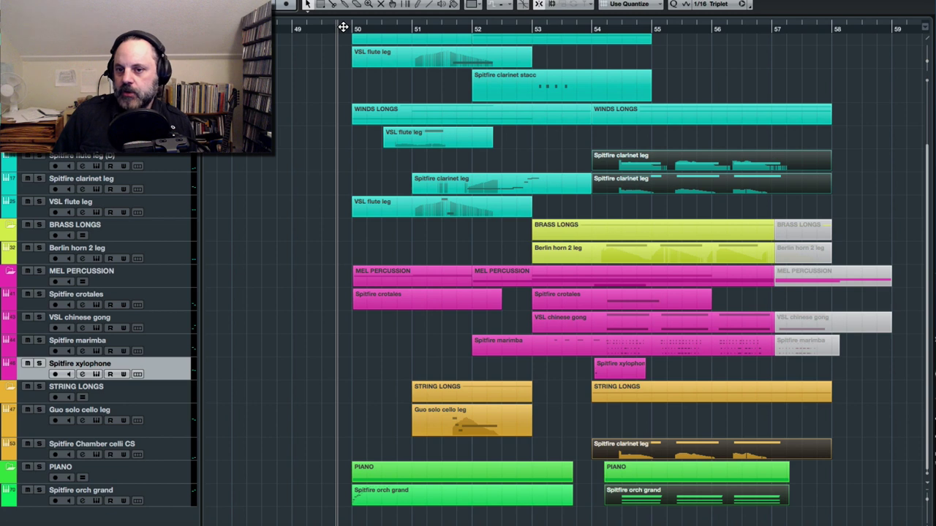
pyautogui.press('space')
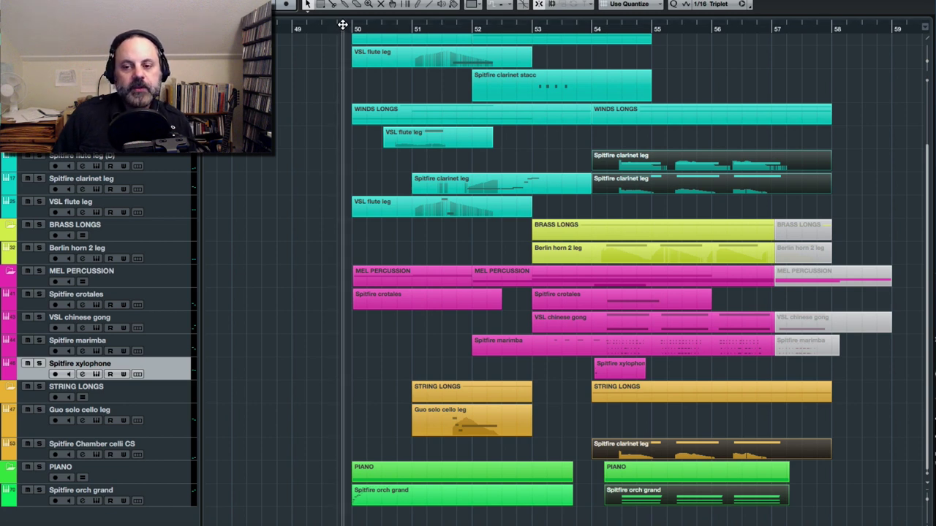